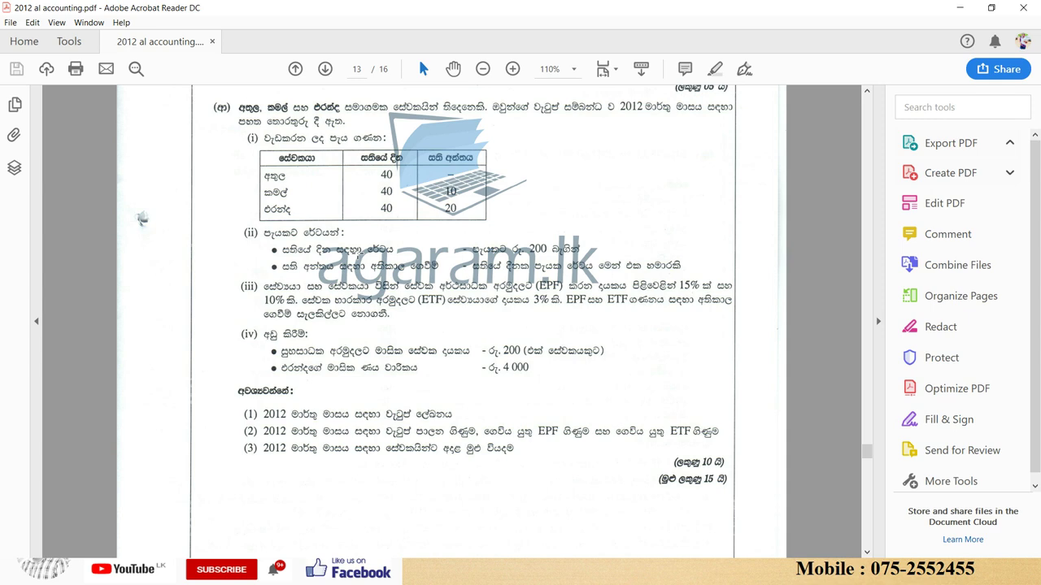
- Switch from the PDF question paper to the hawul wiyapara.xlsx workbook in Excel
{"action": "key", "text": "alt+Tab"}
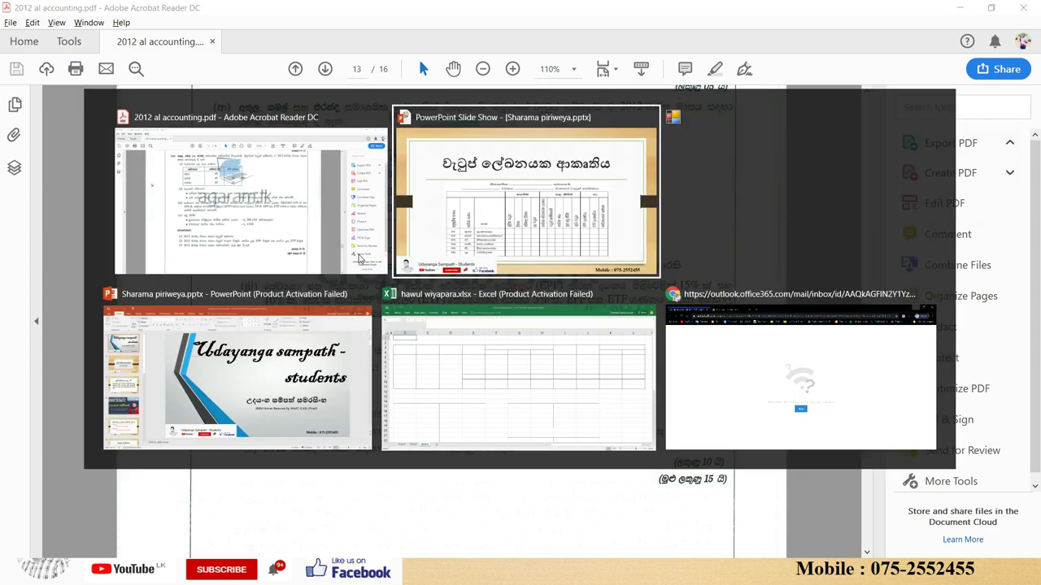
{"action": "key", "text": "alt+Tab"}
{"action": "key", "text": "alt+Tab"}
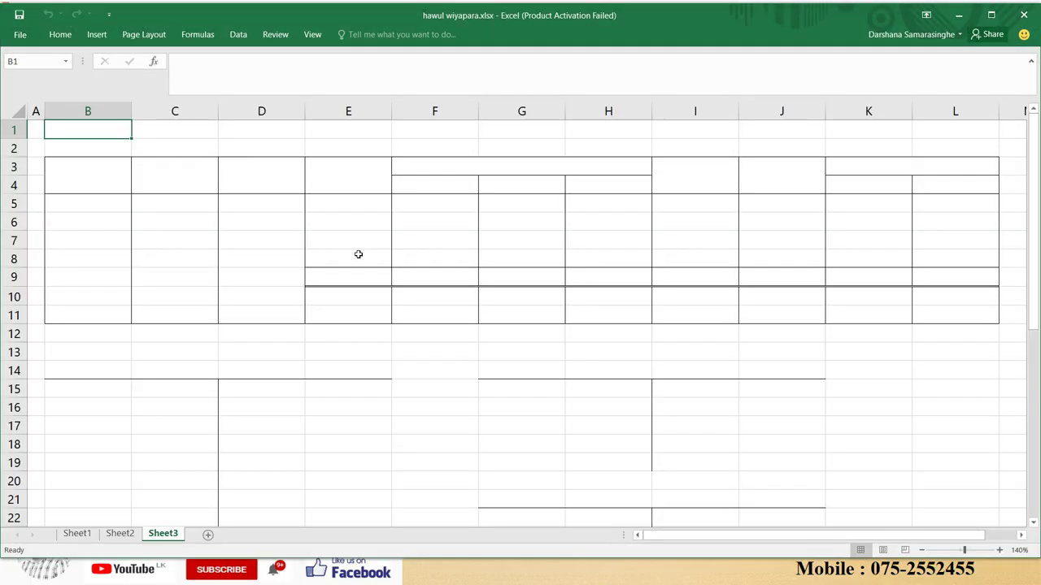
- Enter the title "Wetup lekanaya" in cell E2 above the blank salary table
{"action": "left_click", "coordinate": [359, 141]}
{"action": "type", "text": "We"}
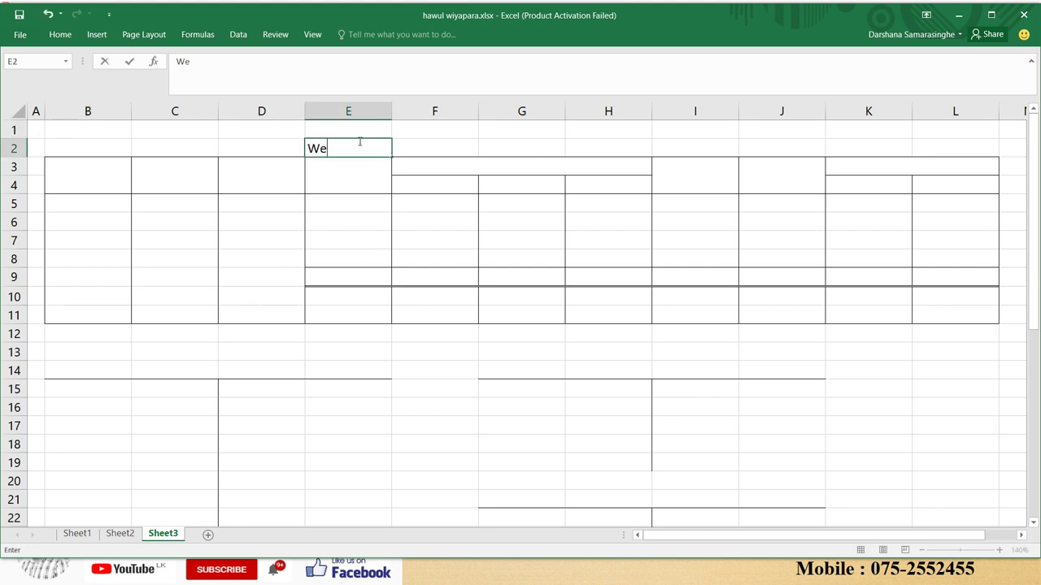
{"action": "type", "text": "tup lekanaya"}
{"action": "key", "text": "Return"}
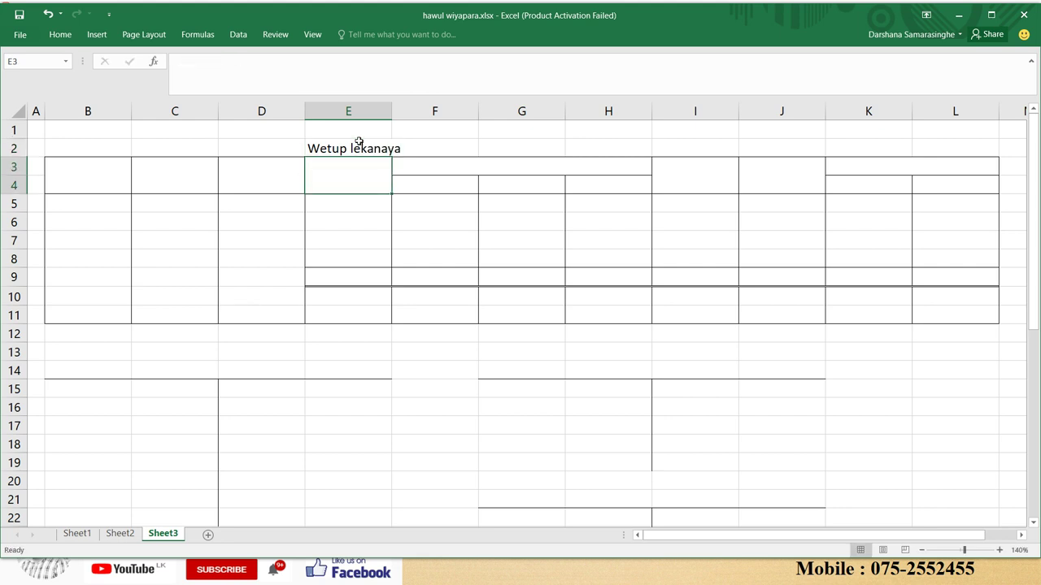
- Check the question in the PDF, return to Excel and replace the title in E2 with "2012 marhu masaya sandaha wetup lekanaya"
{"action": "key", "text": "alt+Tab"}
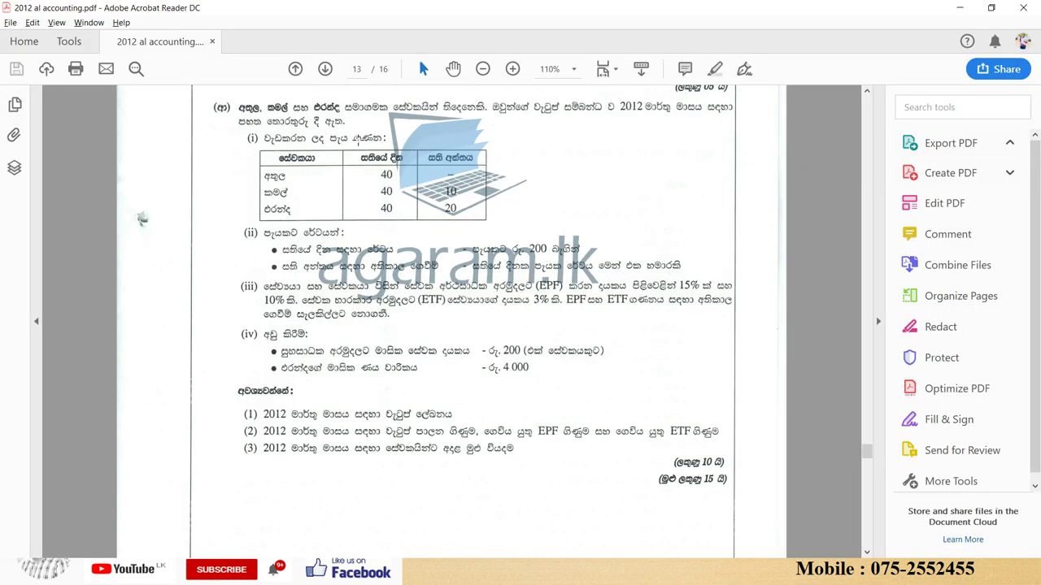
{"action": "key", "text": "alt+Tab"}
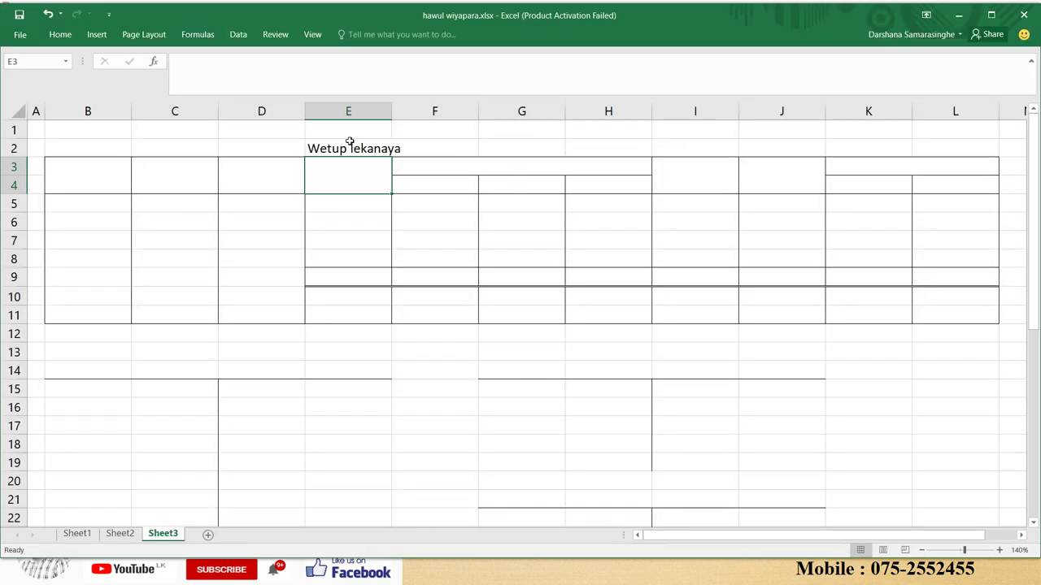
{"action": "left_click", "coordinate": [325, 145]}
{"action": "type", "text": "20"}
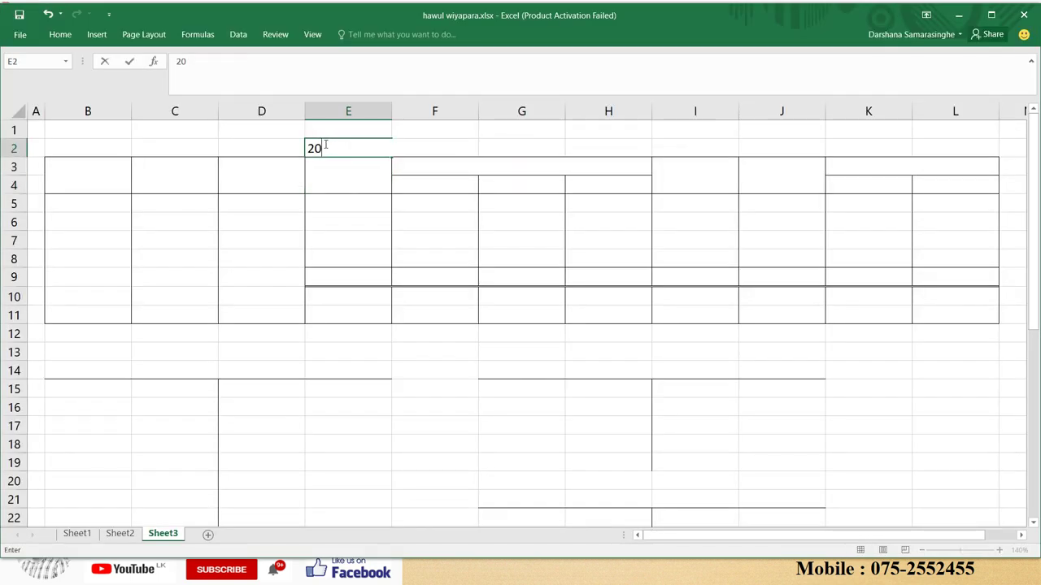
{"action": "type", "text": "12 marhu mas"}
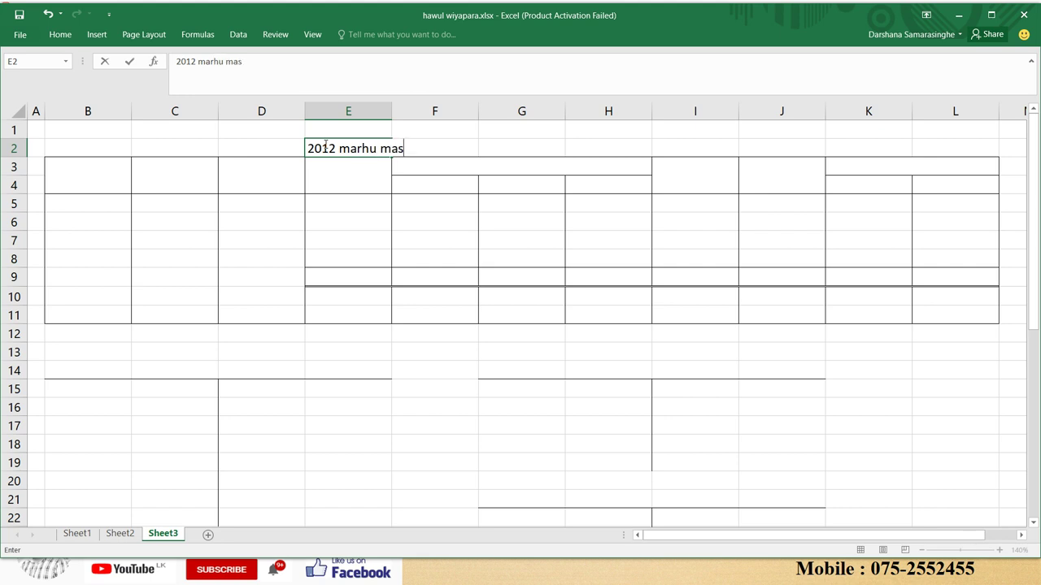
{"action": "type", "text": "aya sandaha wet"}
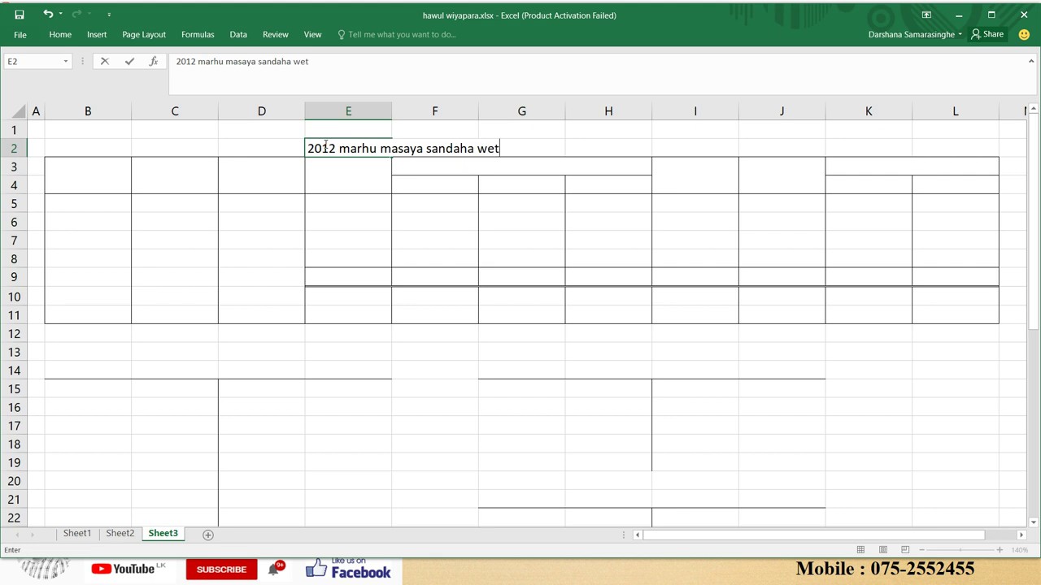
{"action": "type", "text": "up lekanaya"}
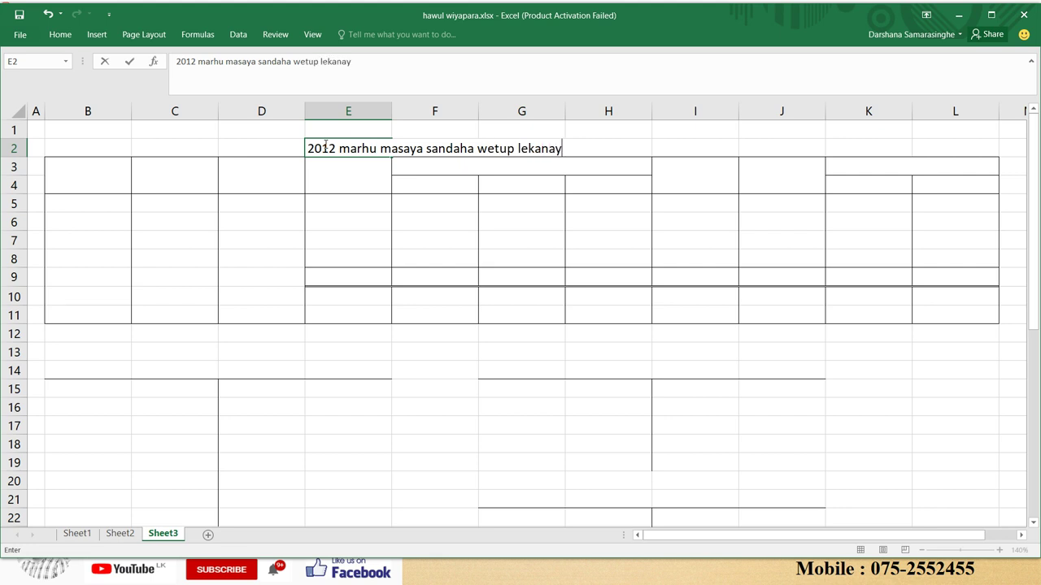
{"action": "key", "text": "Return"}
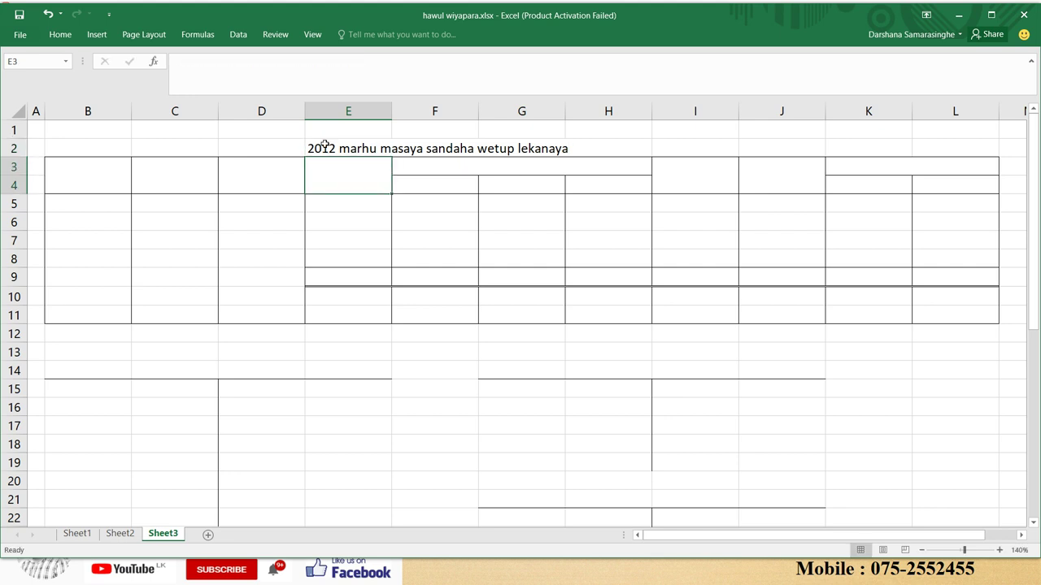
- Enter the column heading "Sewakayage nama" in the merged cell B3 of the salary table
{"action": "key", "text": "Left"}
{"action": "key", "text": "Left"}
{"action": "key", "text": "Left"}
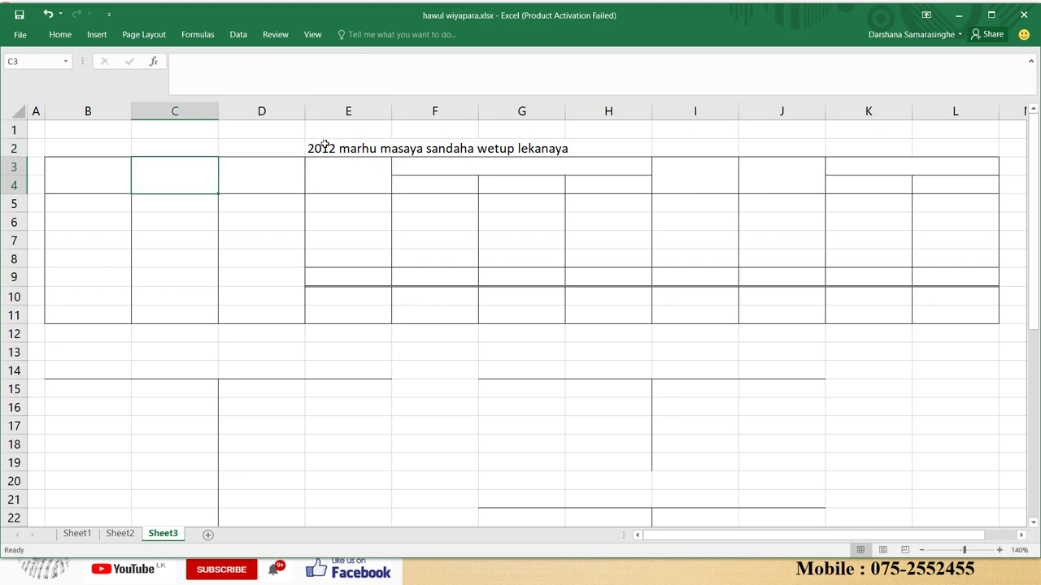
{"action": "type", "text": "S"}
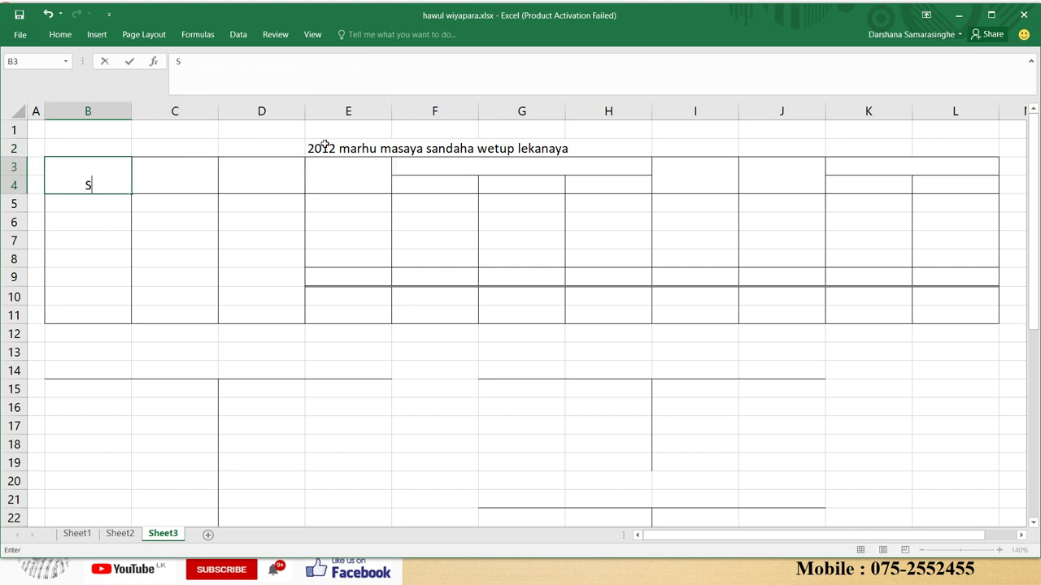
{"action": "type", "text": "ewakayagw"}
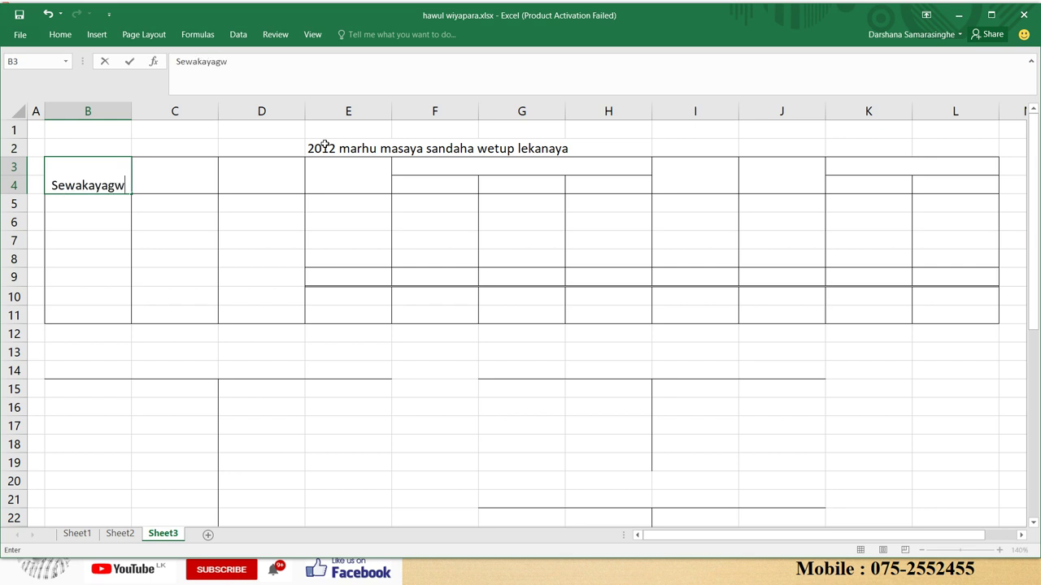
{"action": "key", "text": "BackSpace"}
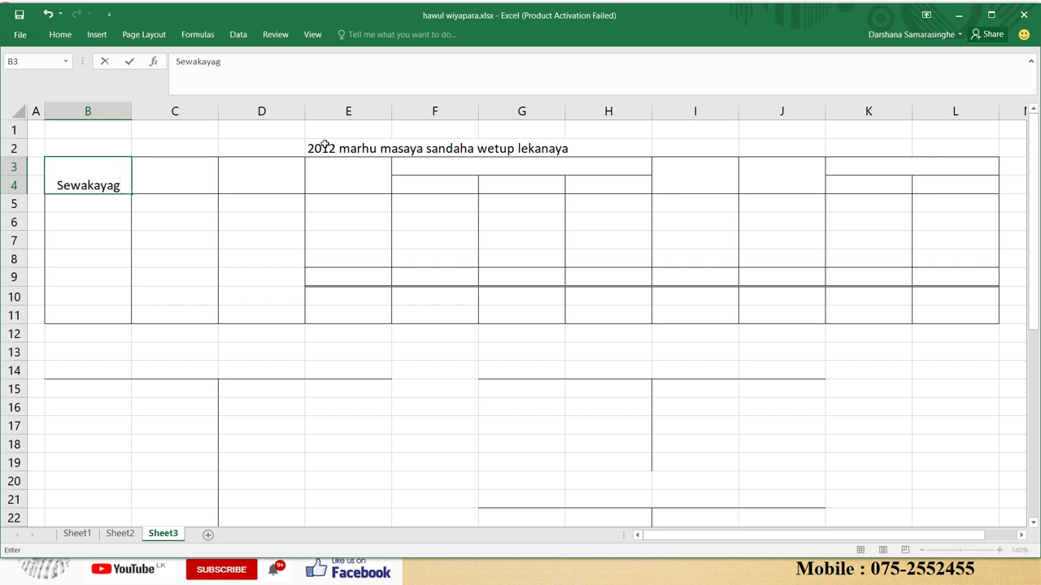
{"action": "type", "text": "e nama"}
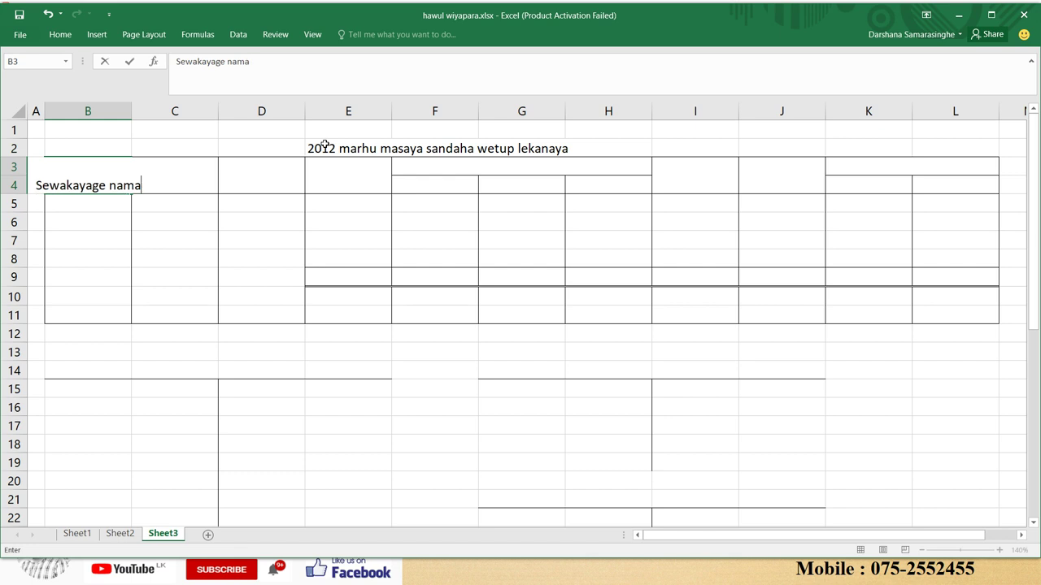
{"action": "key", "text": "Return"}
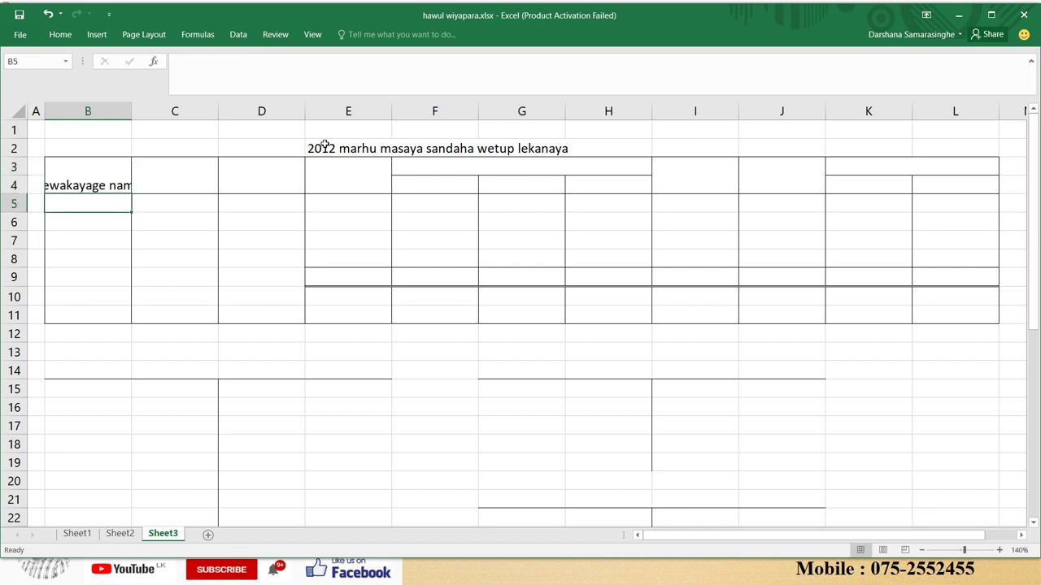
- Turn on text wrapping for the table's whole heading area, B3 to L4
{"action": "key", "text": "Up"}
{"action": "key", "text": "shift+Right"}
{"action": "key", "text": "shift+Right"}
{"action": "key", "text": "shift+Right"}
{"action": "key", "text": "shift+Right"}
{"action": "key", "text": "shift+Right"}
{"action": "key", "text": "shift+Right"}
{"action": "key", "text": "shift+Right"}
{"action": "key", "text": "shift+Right"}
{"action": "key", "text": "shift+Right"}
{"action": "key", "text": "shift+Right"}
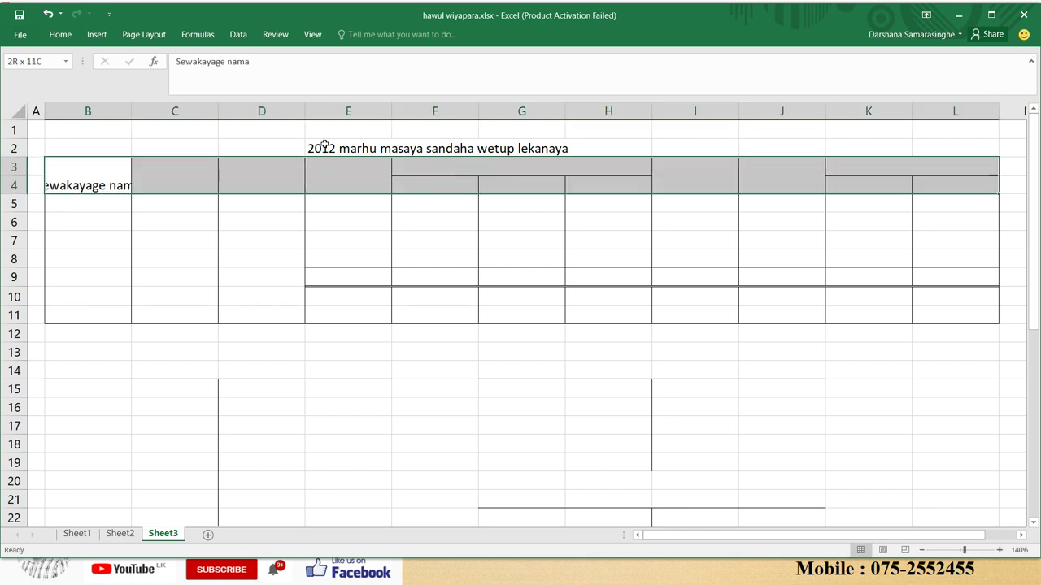
{"action": "left_click", "coordinate": [72, 39]}
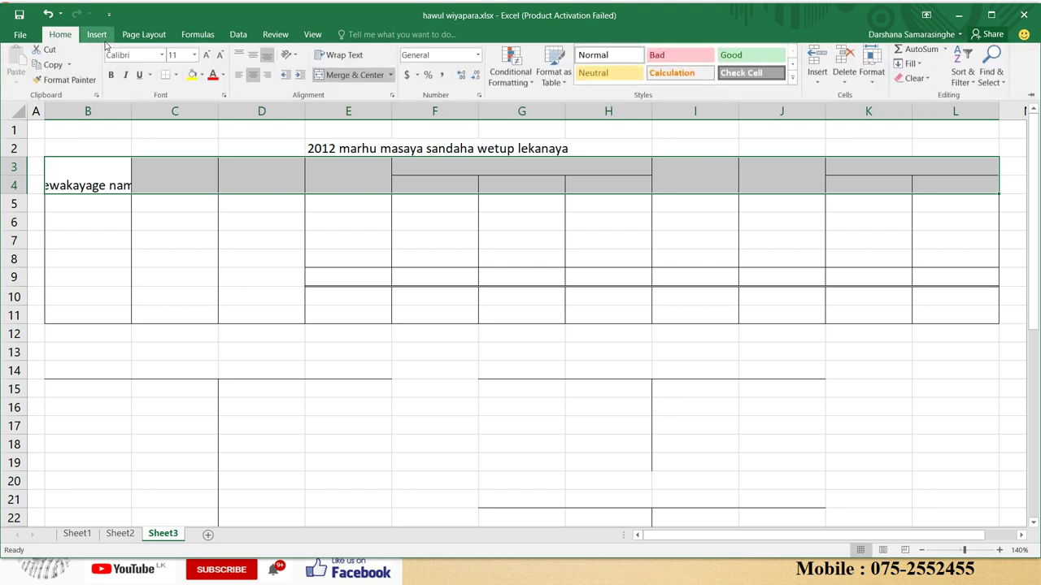
{"action": "left_click", "coordinate": [338, 59]}
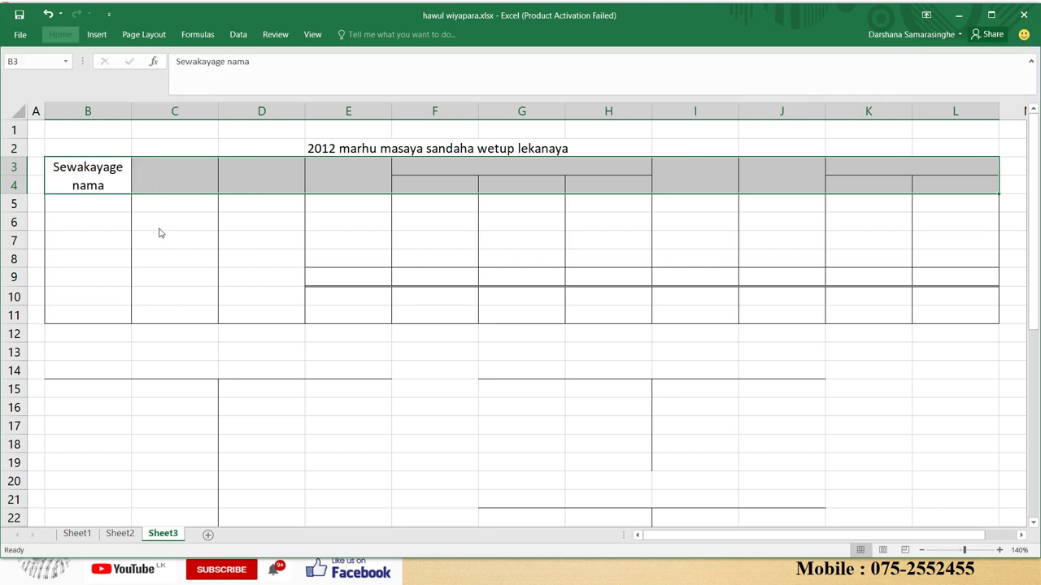
- Enter the column heading "Mulika Wetupa" in cell C3
{"action": "left_click", "coordinate": [172, 179]}
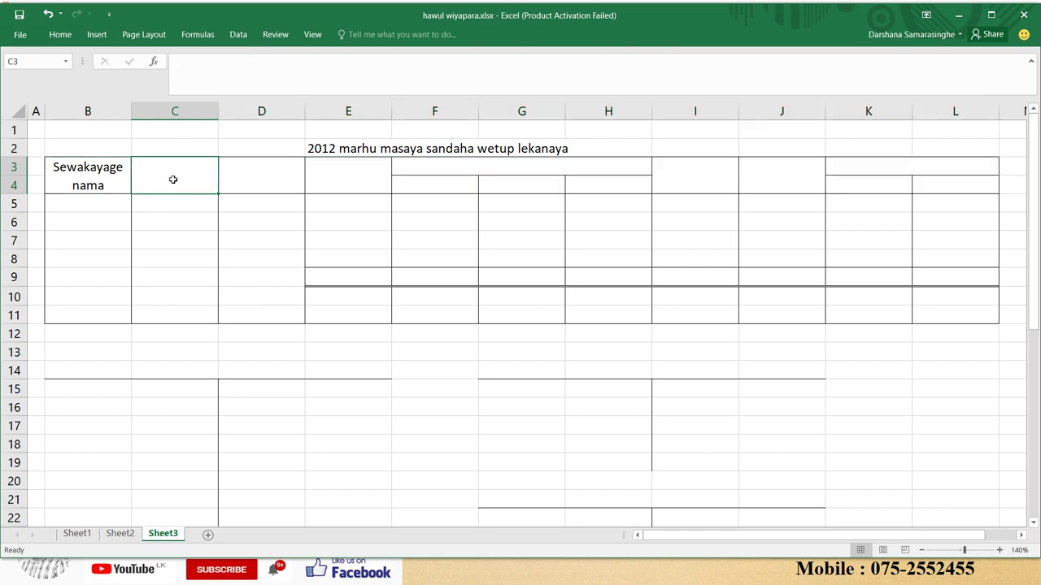
{"action": "type", "text": "Mulika "}
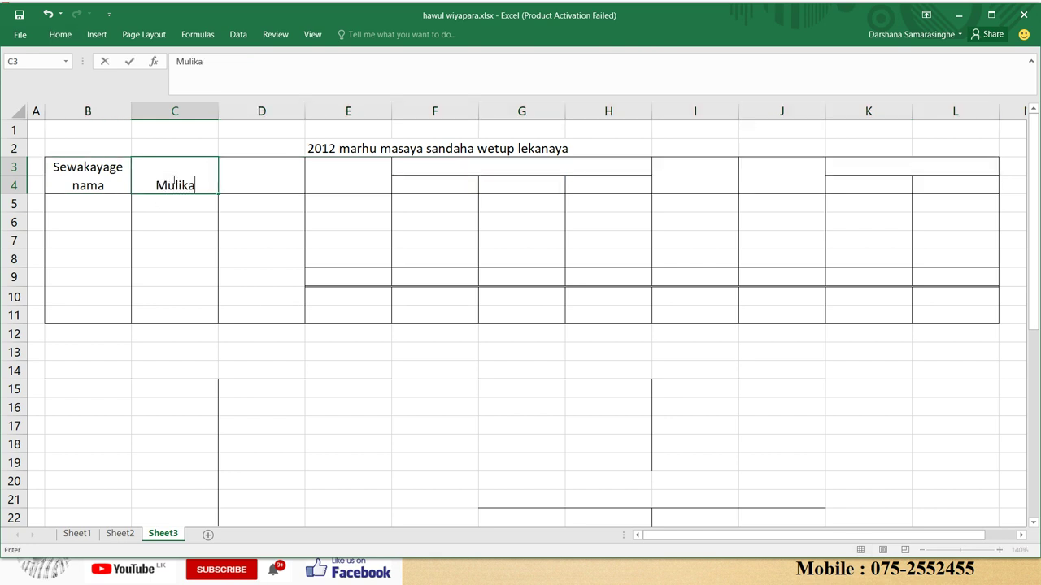
{"action": "type", "text": "Wetupa"}
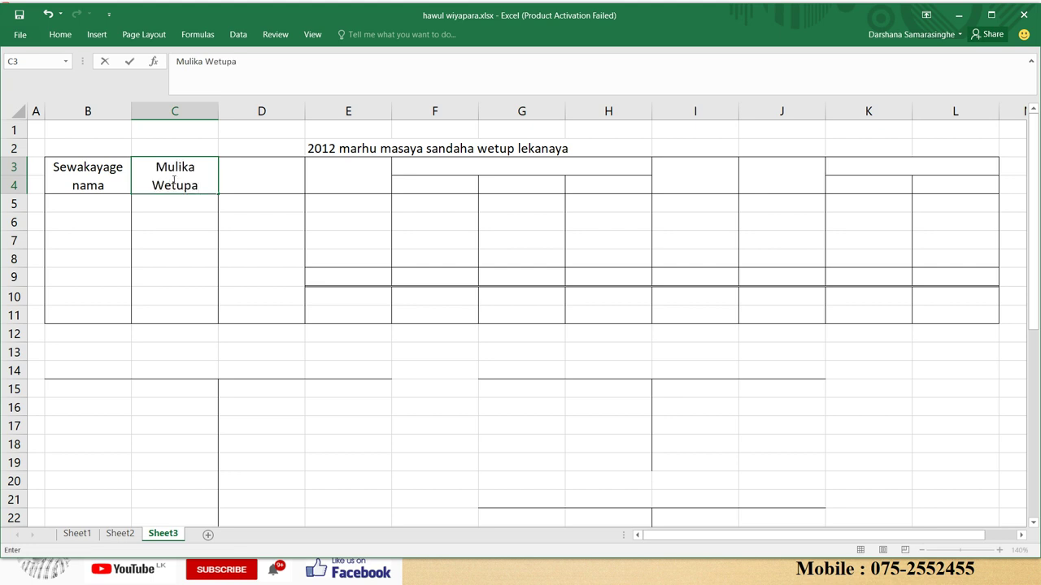
{"action": "key", "text": "Tab"}
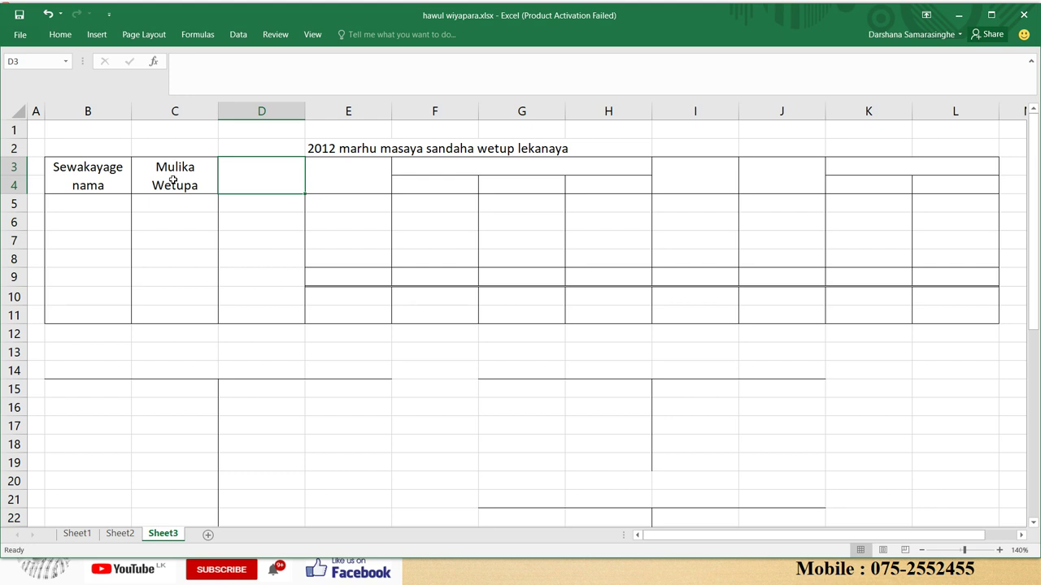
- Consult the overtime details in the PDF question, then return to Excel and enter the heading "Athikala deemana" in cell D3
{"action": "key", "text": "alt+Tab"}
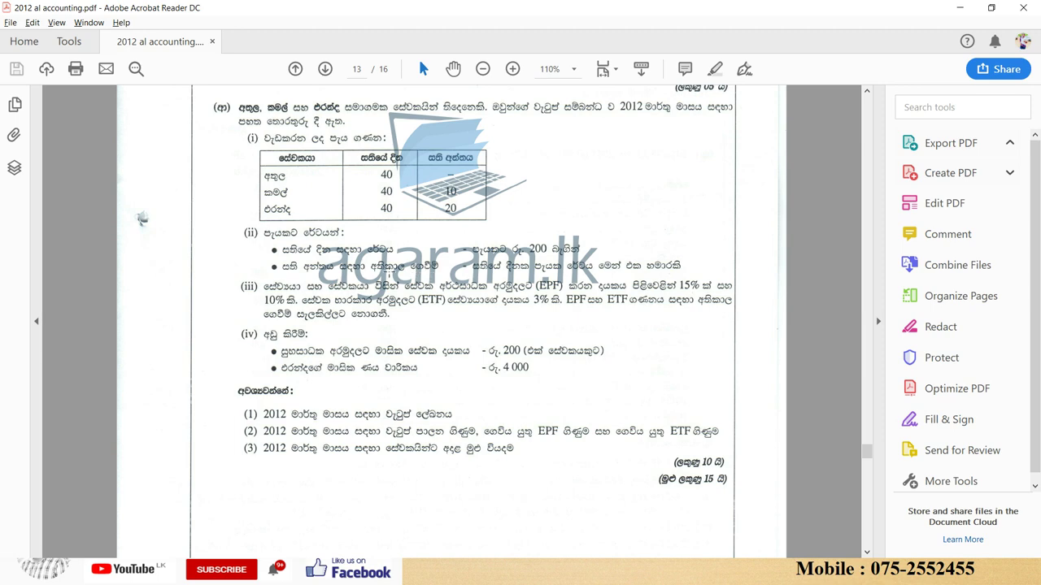
{"action": "key", "text": "alt+Tab"}
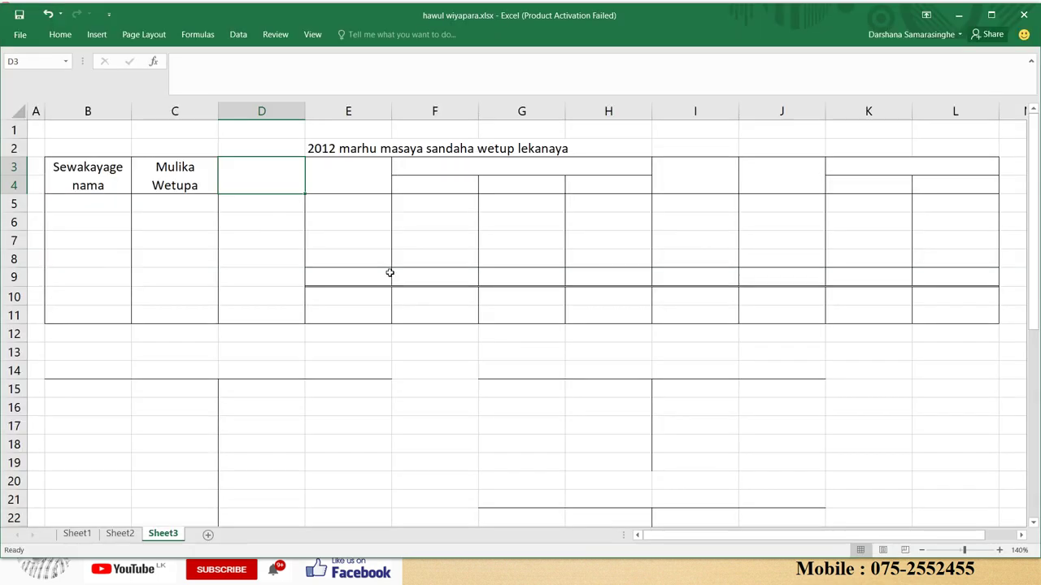
{"action": "type", "text": "Athi"}
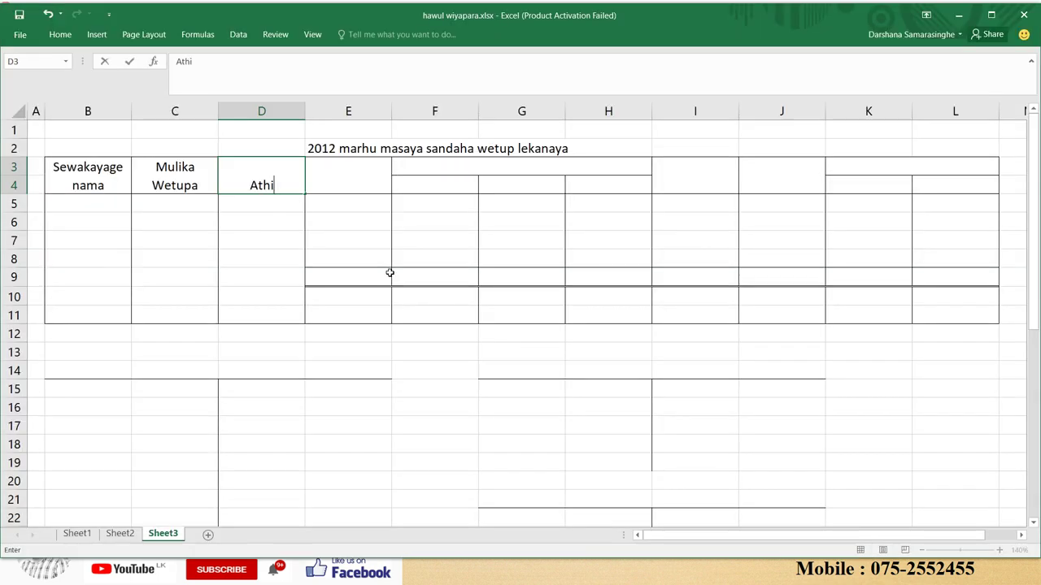
{"action": "type", "text": "kala deem"}
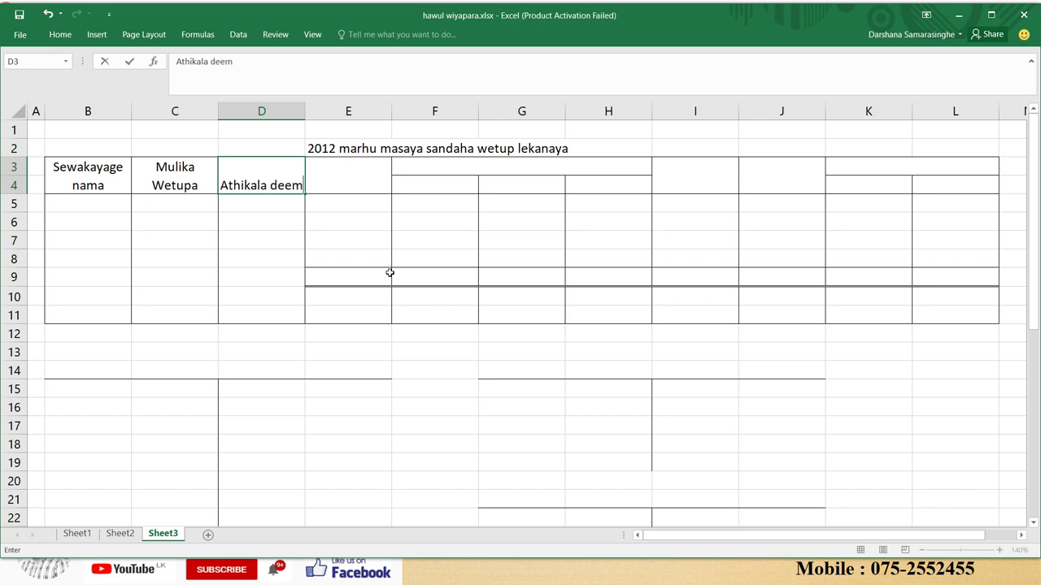
{"action": "type", "text": "ana"}
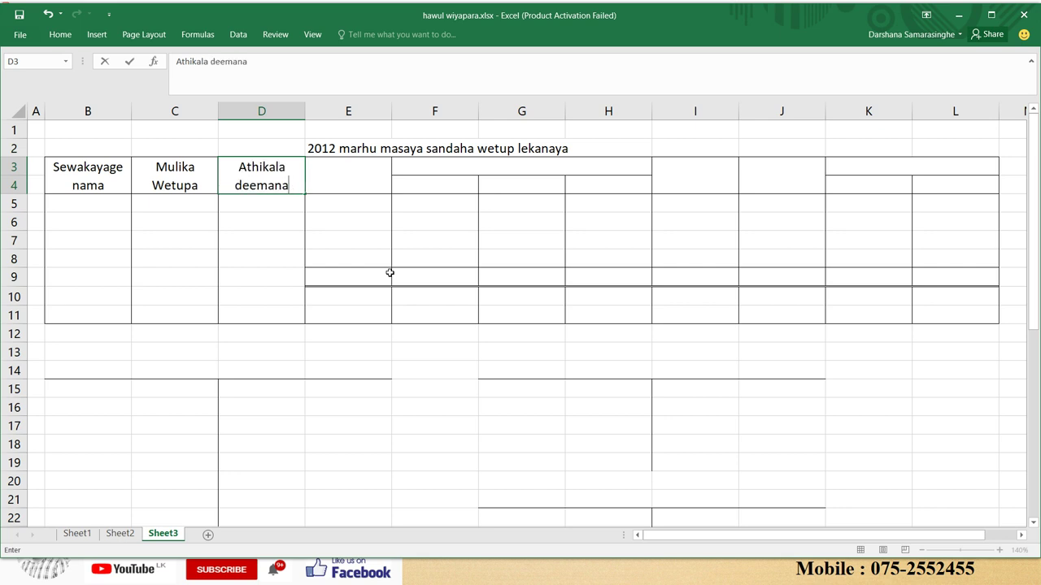
{"action": "key", "text": "Tab"}
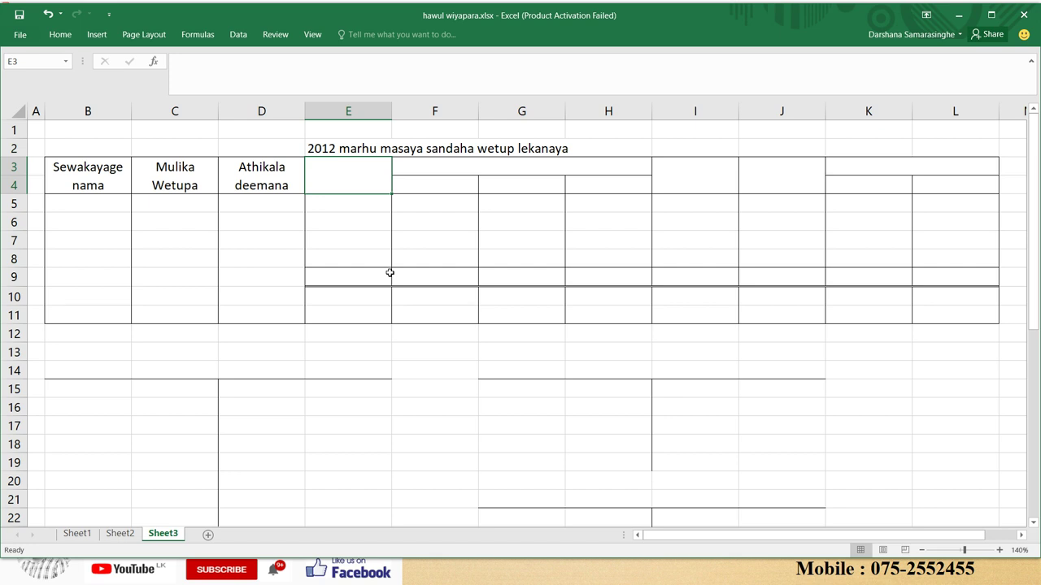
- Enter the column heading "Dala wetupa" in cell E3 of the salary table
{"action": "left_click", "coordinate": [153, 184]}
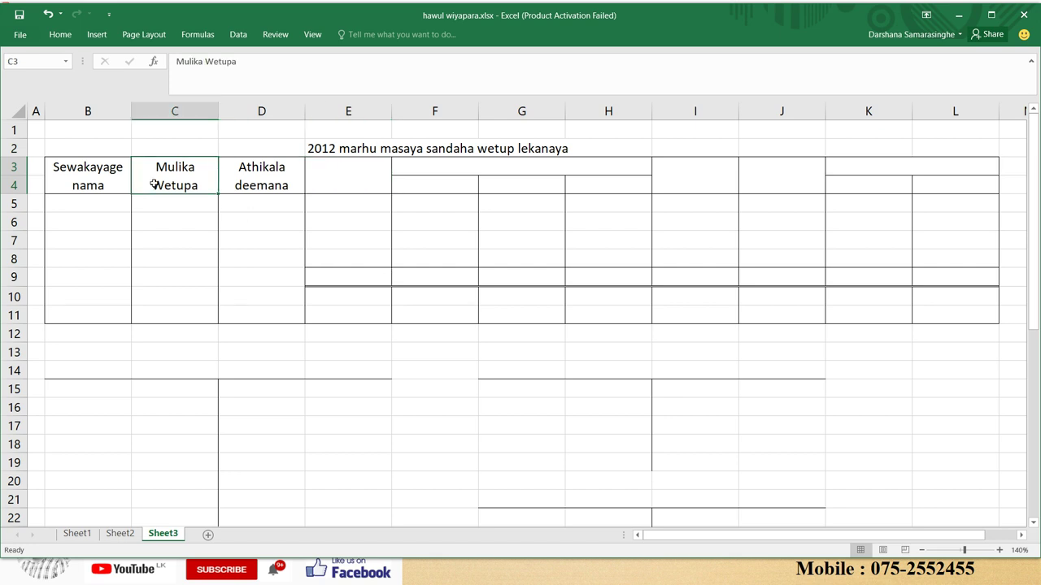
{"action": "left_click", "coordinate": [248, 182]}
{"action": "left_click", "coordinate": [344, 168]}
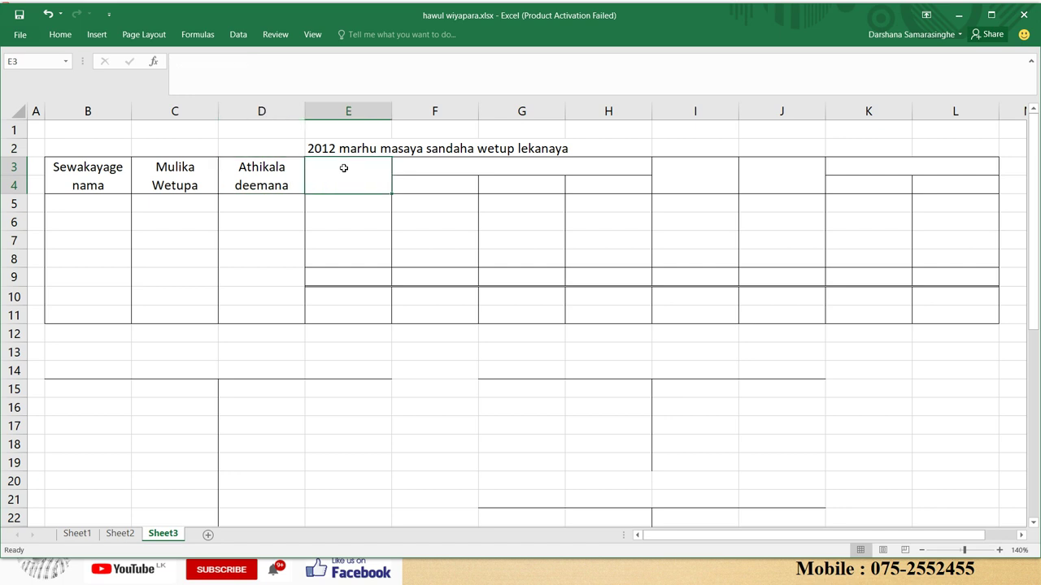
{"action": "type", "text": "Dala "}
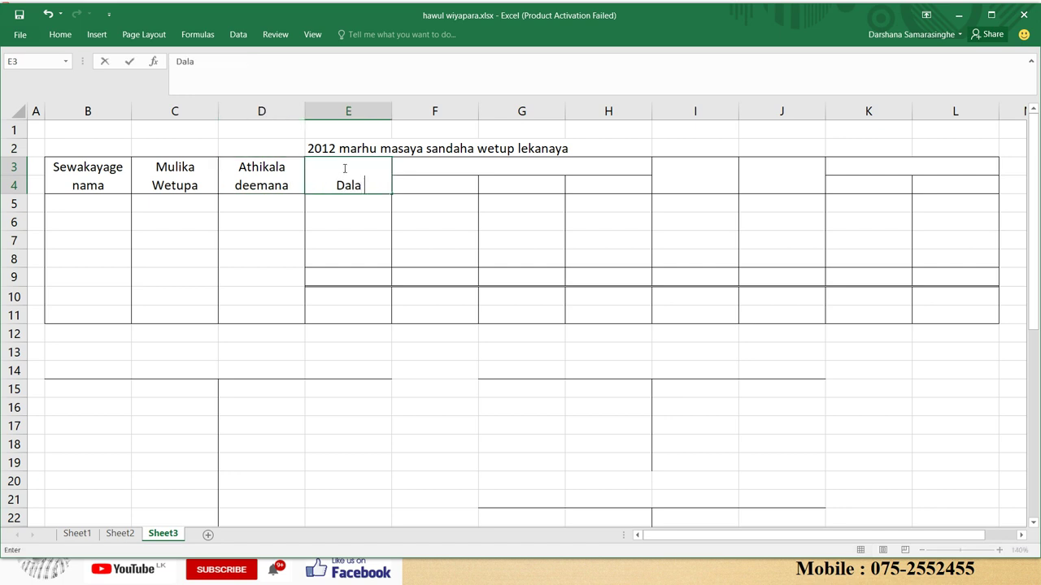
{"action": "type", "text": "wetupa"}
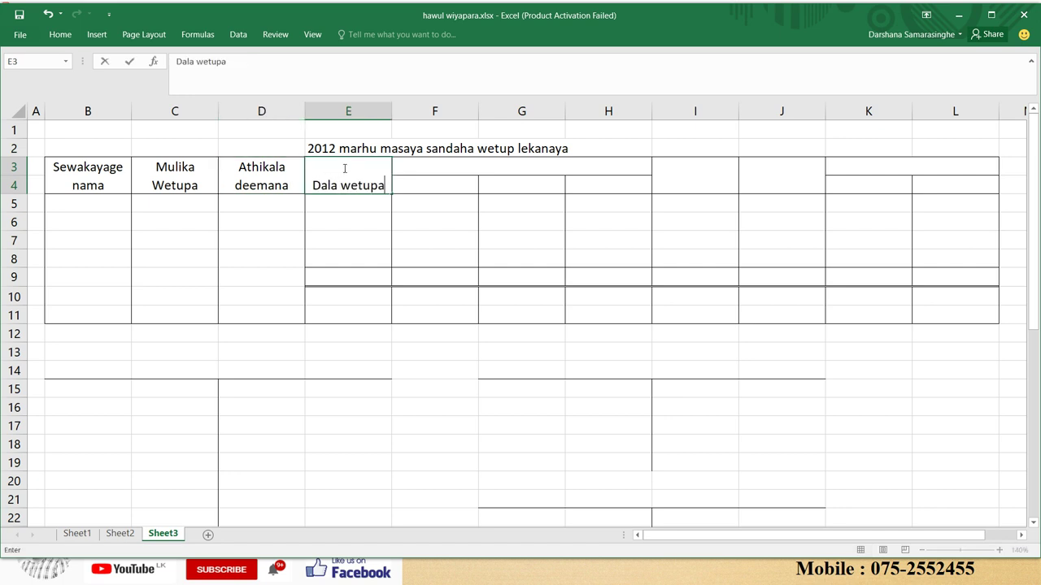
{"action": "key", "text": "Return"}
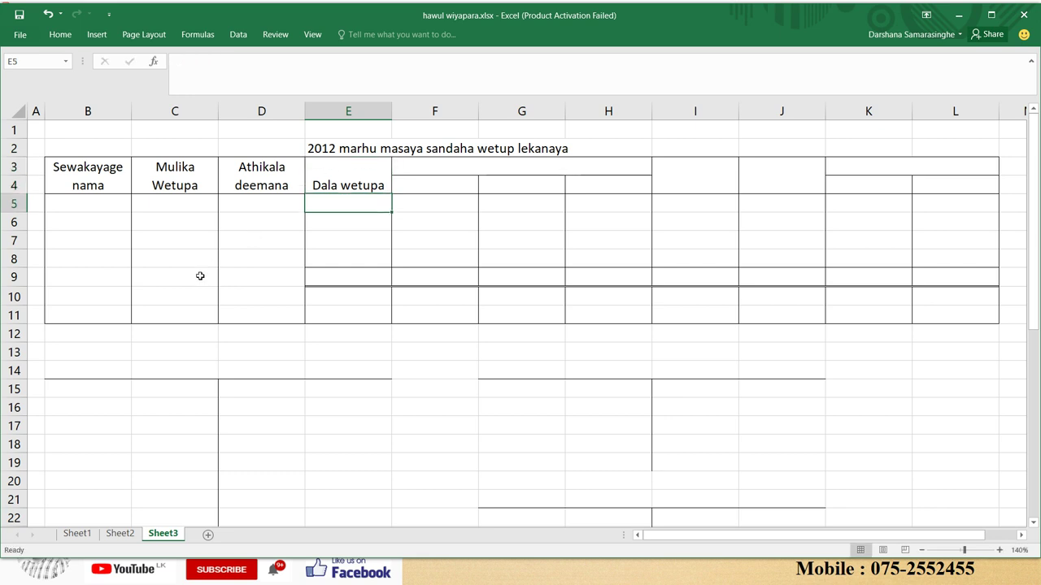
- Copy the borderless blank cell D9 onto E9 to clear the lines around E9
{"action": "left_click", "coordinate": [245, 273]}
{"action": "key", "text": "ctrl+c"}
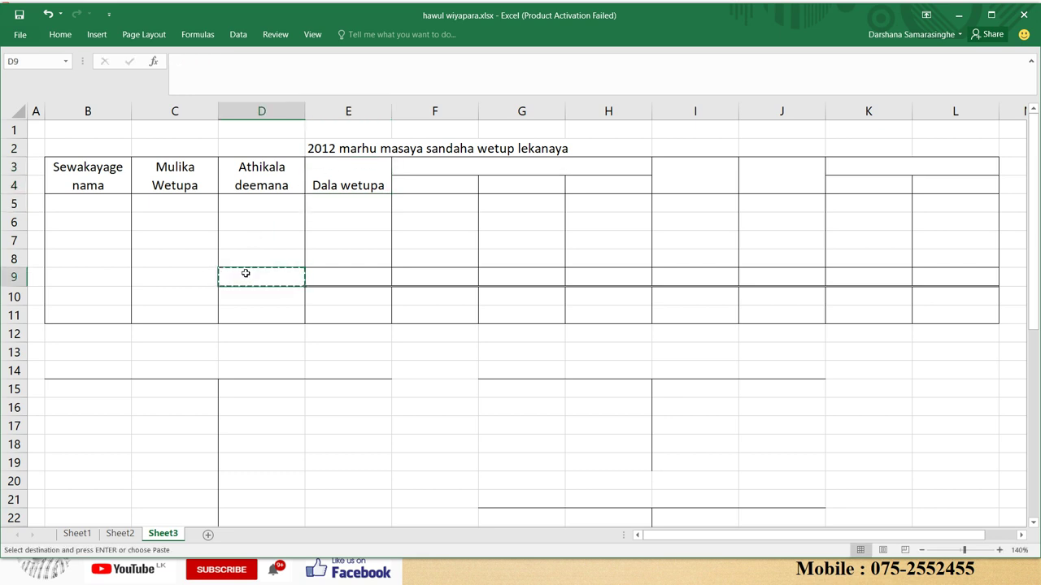
{"action": "key", "text": "Right"}
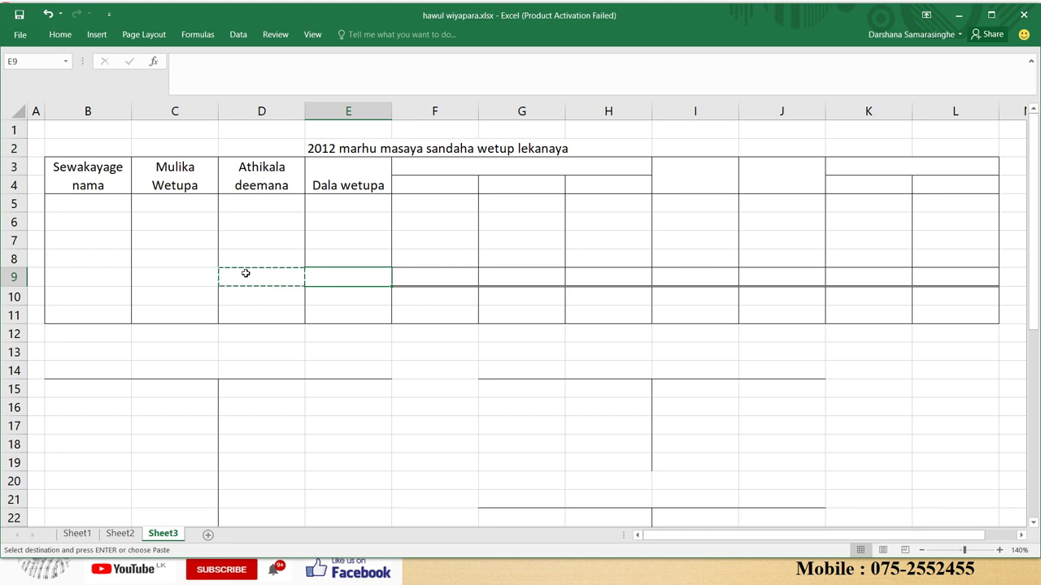
{"action": "left_click", "coordinate": [358, 236]}
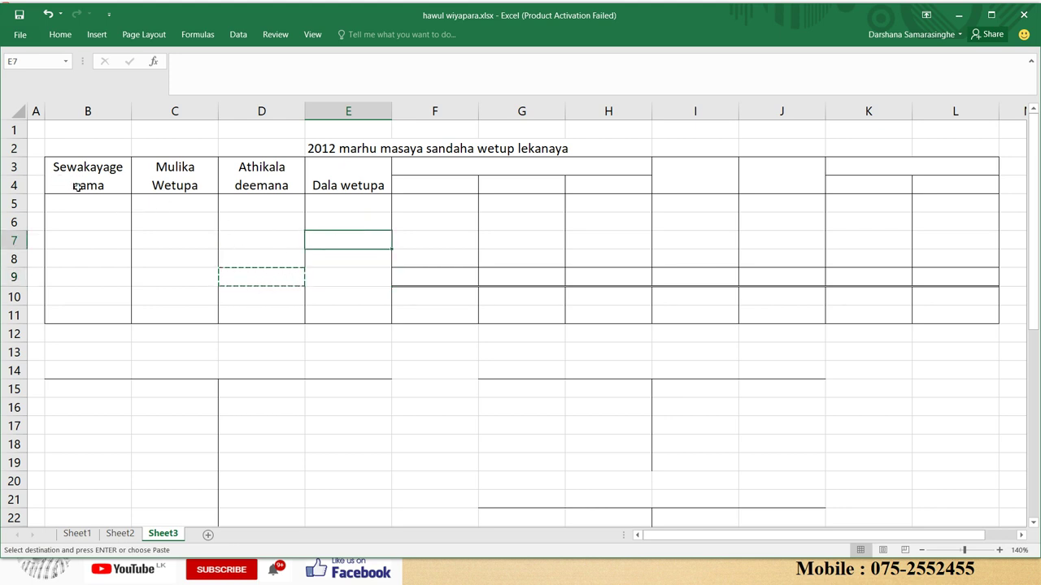
{"action": "left_click", "coordinate": [173, 176]}
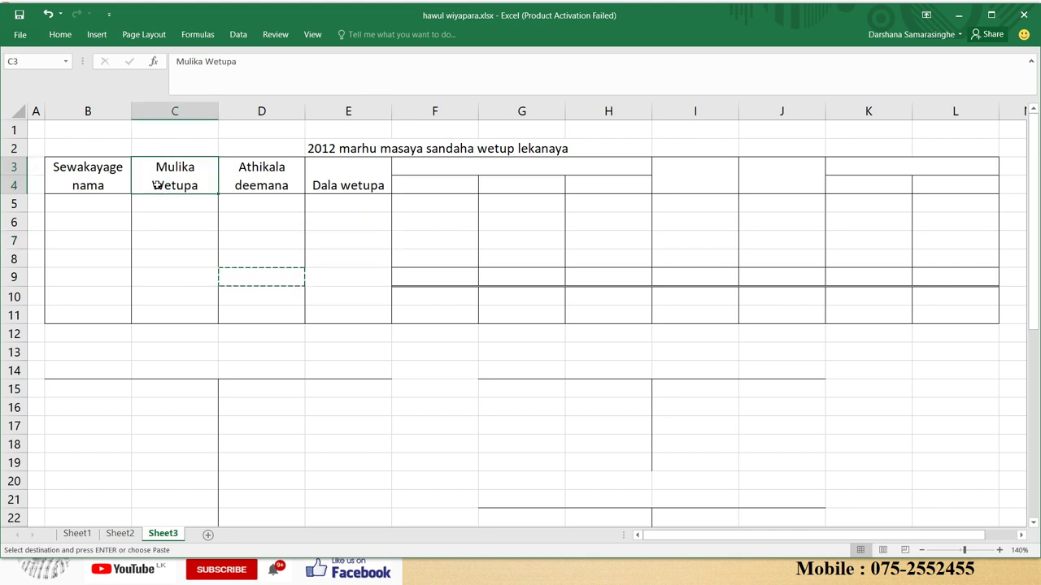
{"action": "left_click", "coordinate": [254, 172]}
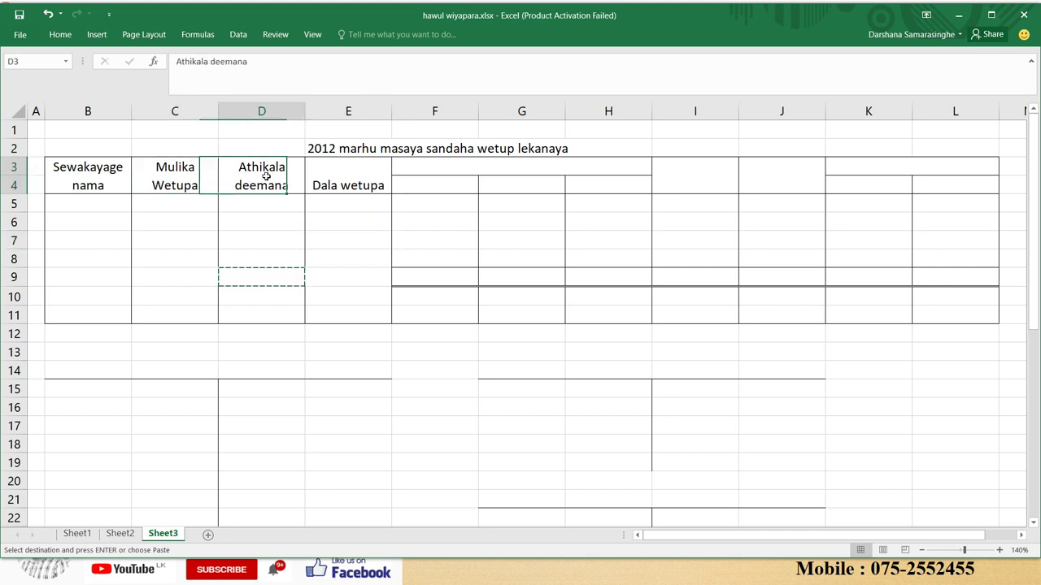
{"action": "left_click", "coordinate": [327, 181]}
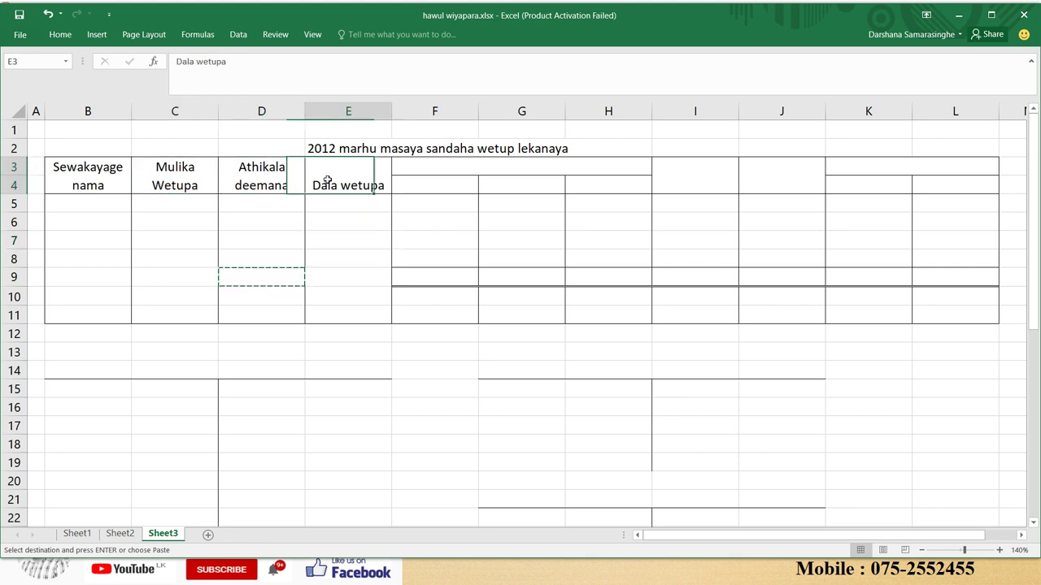
{"action": "left_click", "coordinate": [335, 273]}
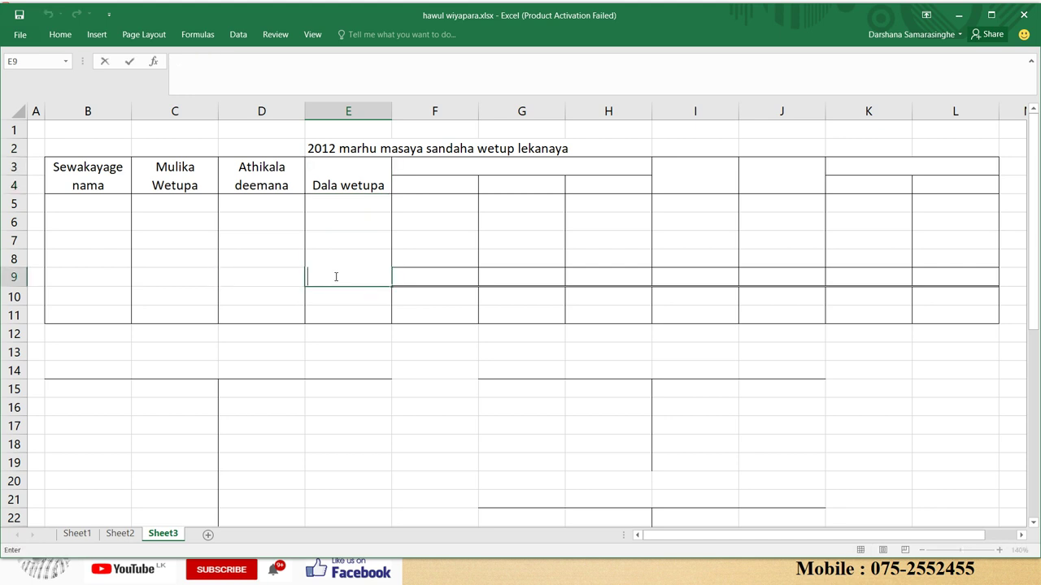
{"action": "left_click", "coordinate": [243, 201]}
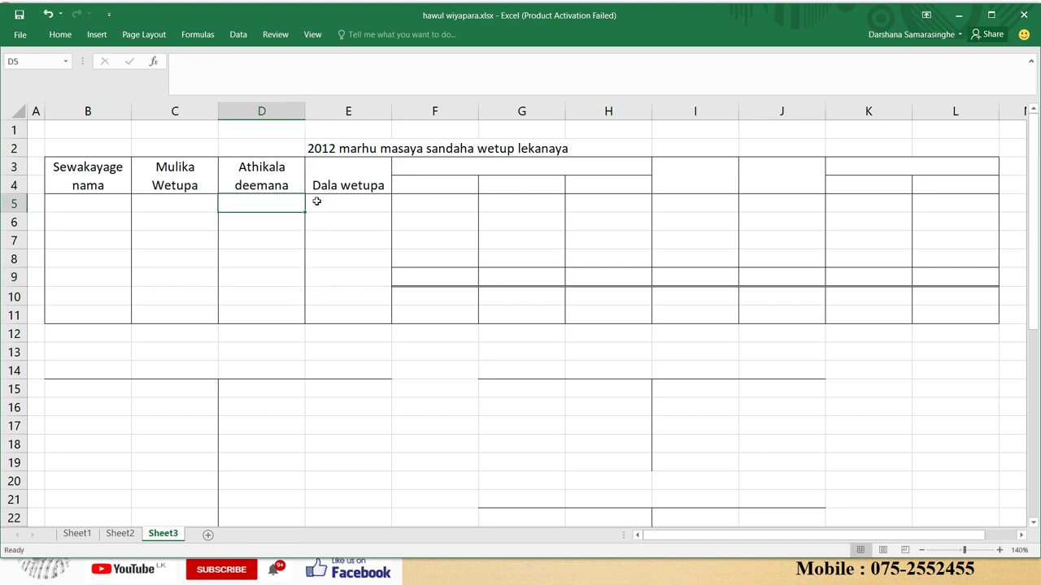
{"action": "left_click", "coordinate": [342, 211]}
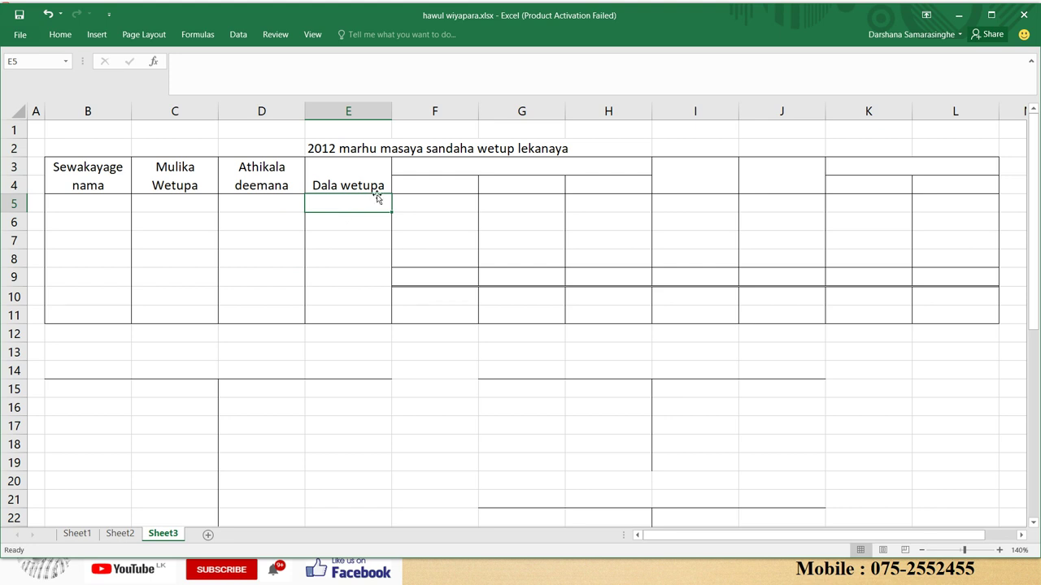
- Enter the group heading "sewaka adukirim" in the merged cell F3 above columns F to H
{"action": "left_click", "coordinate": [440, 169]}
{"action": "type", "text": "sew"}
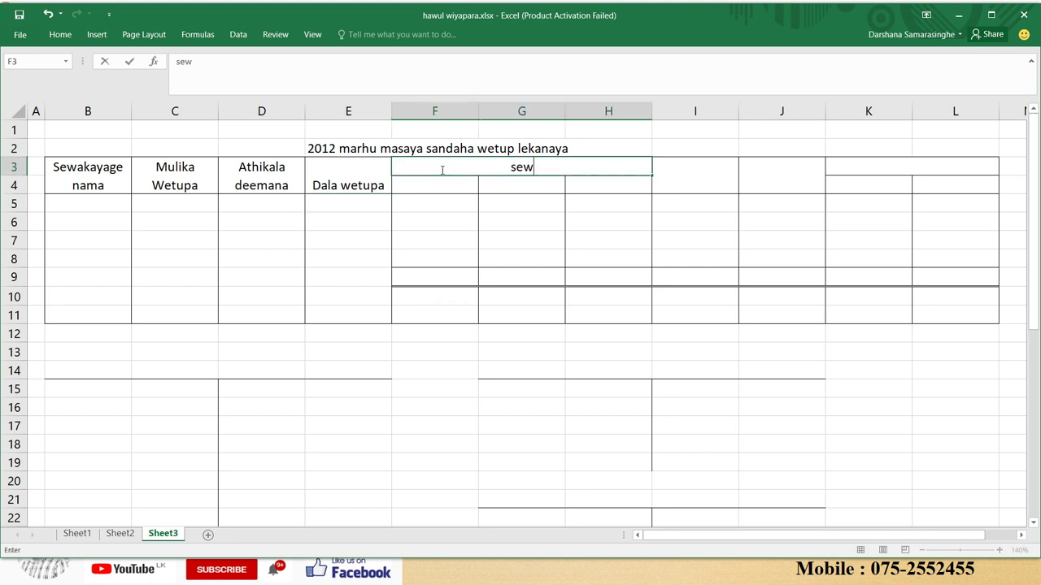
{"action": "type", "text": "aka ad"}
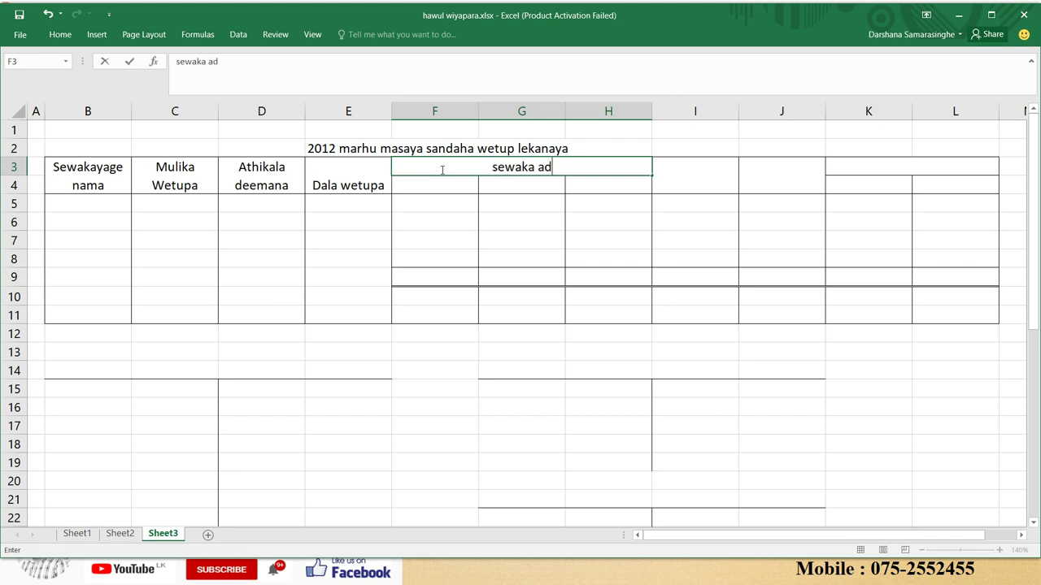
{"action": "type", "text": "ukirim"}
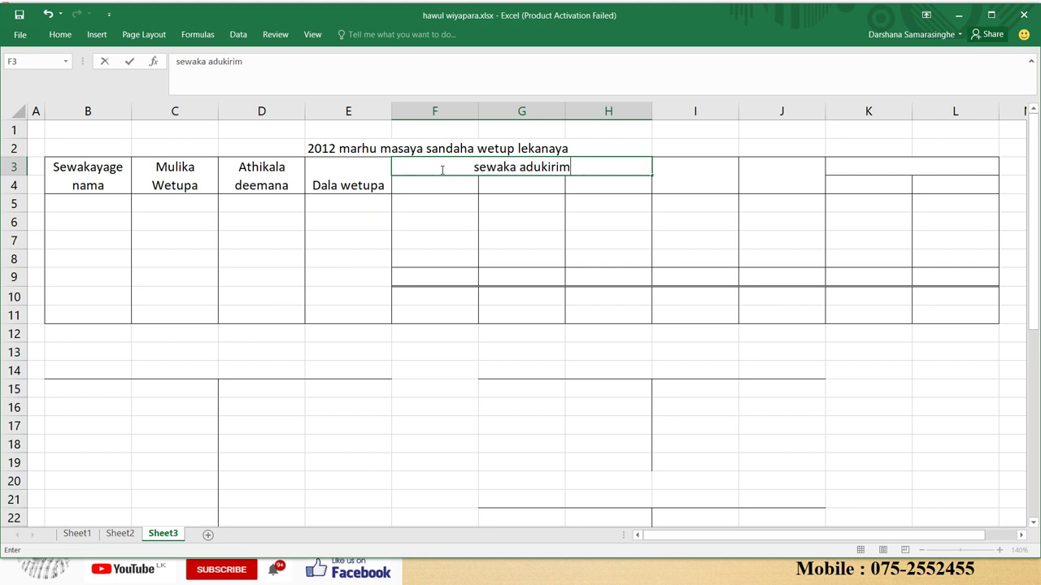
{"action": "key", "text": "Return"}
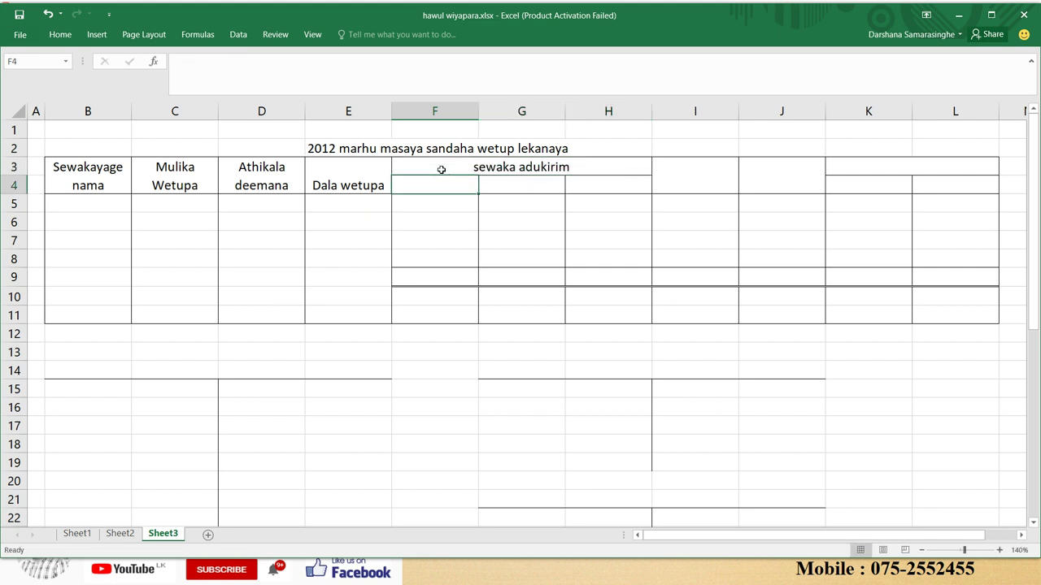
- Consult the deductions in the PDF question, then return to Excel and enter the subheading "Subasadana" in cell F4
{"action": "key", "text": "alt+Tab"}
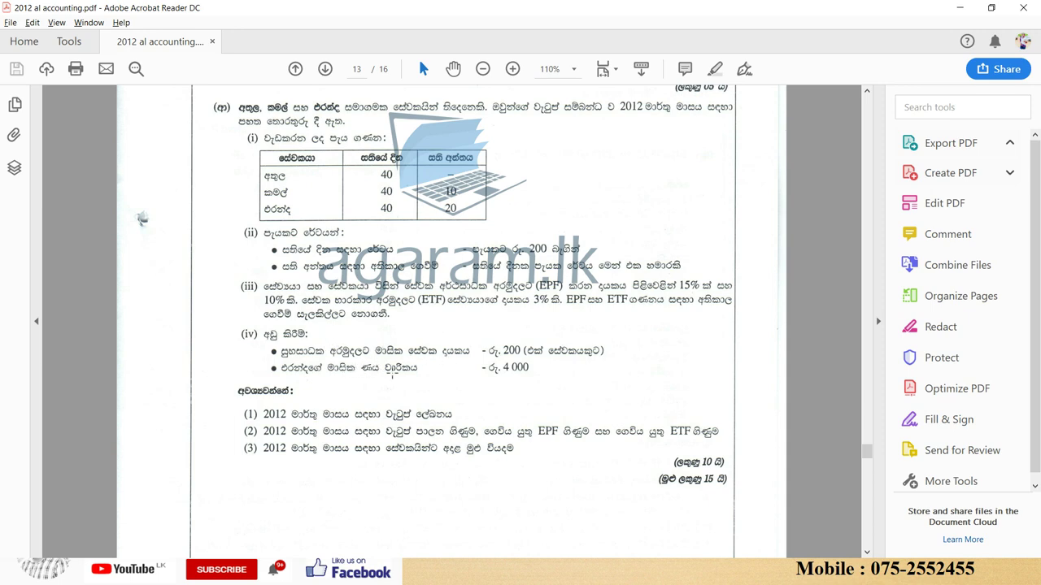
{"action": "key", "text": "alt+Tab"}
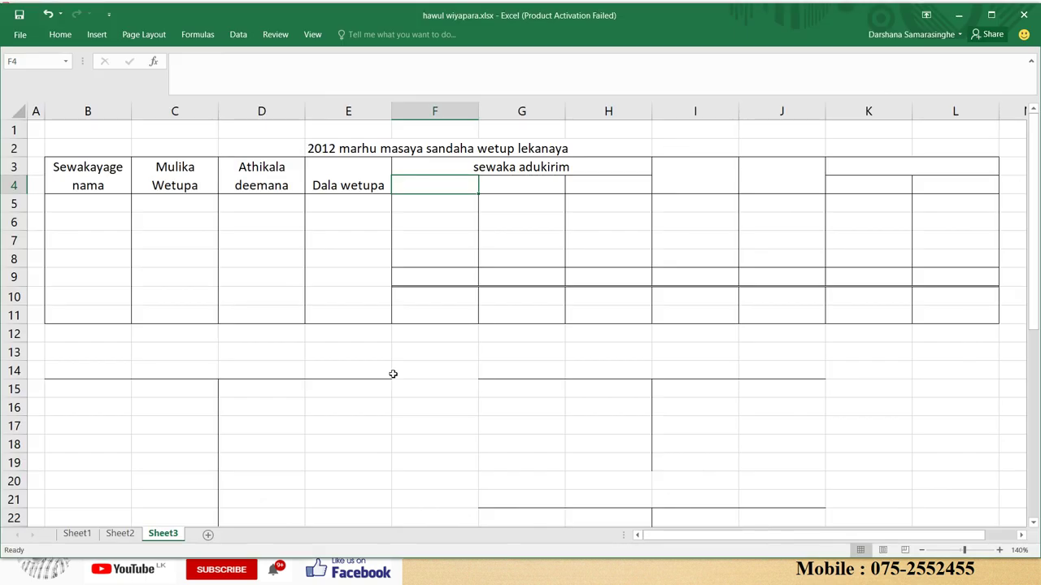
{"action": "type", "text": "Suba"}
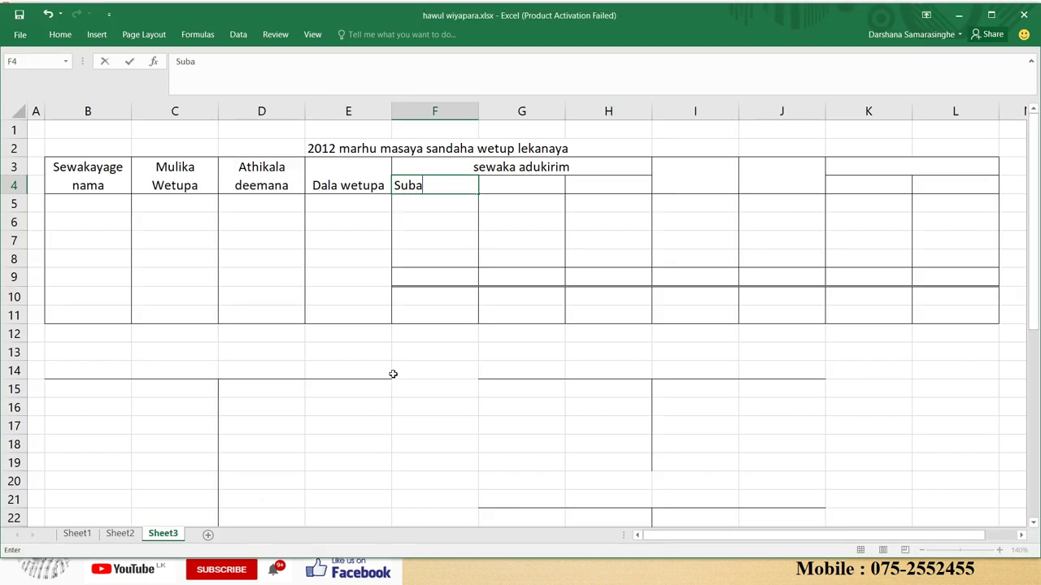
{"action": "type", "text": "sadana"}
{"action": "key", "text": "Tab"}
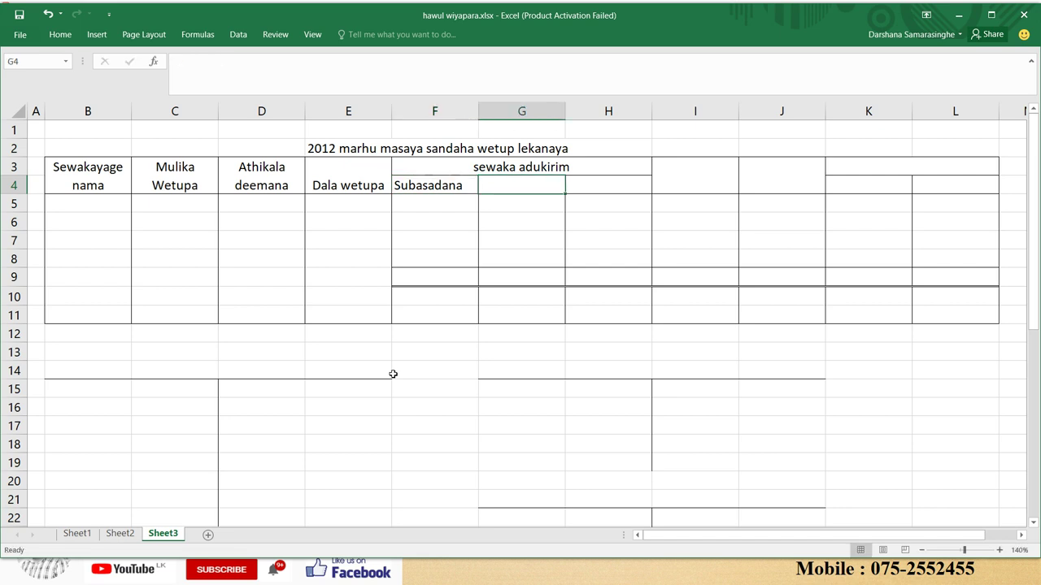
- Enter the deduction subheading "Nayawarika" in cell G4
{"action": "type", "text": "Nayawa"}
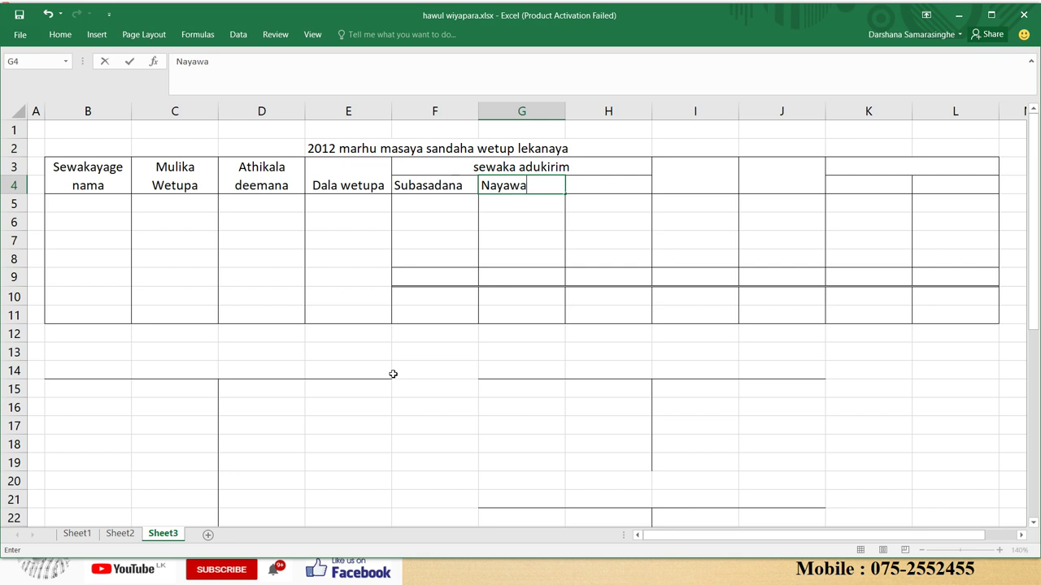
{"action": "type", "text": "rika"}
{"action": "key", "text": "Return"}
{"action": "key", "text": "Up"}
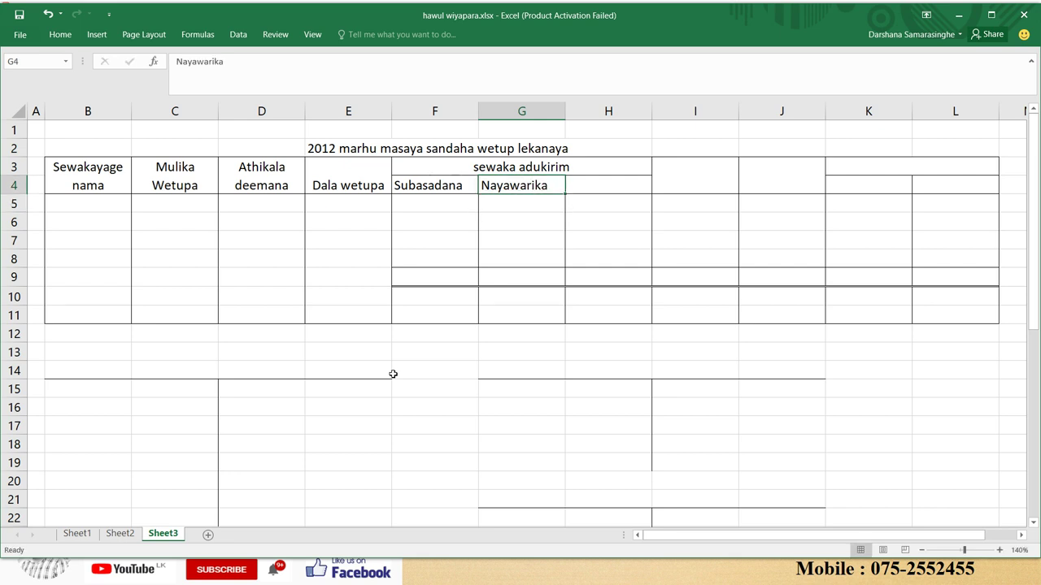
- Check the EPF contribution rates in the PDF question, then return to Excel and enter the subheading "EPF 10%" in cell H4
{"action": "key", "text": "alt+Tab"}
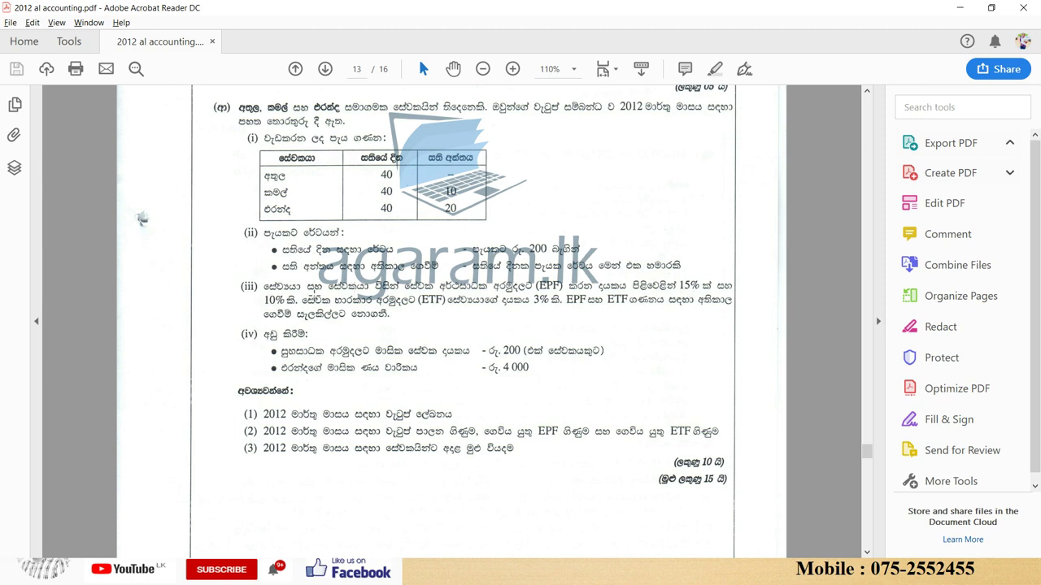
{"action": "key", "text": "alt+Tab"}
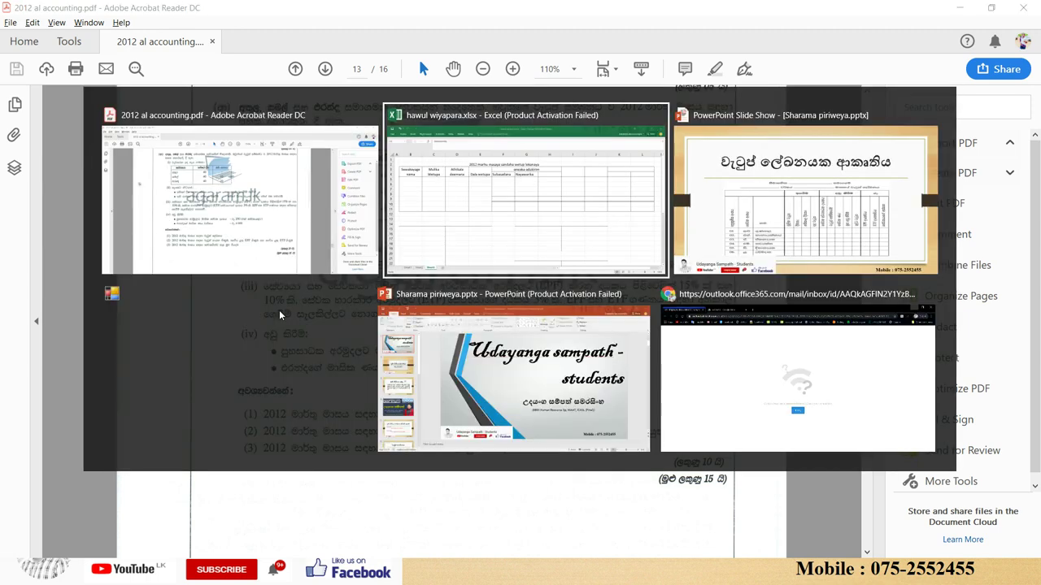
{"action": "key", "text": "Right"}
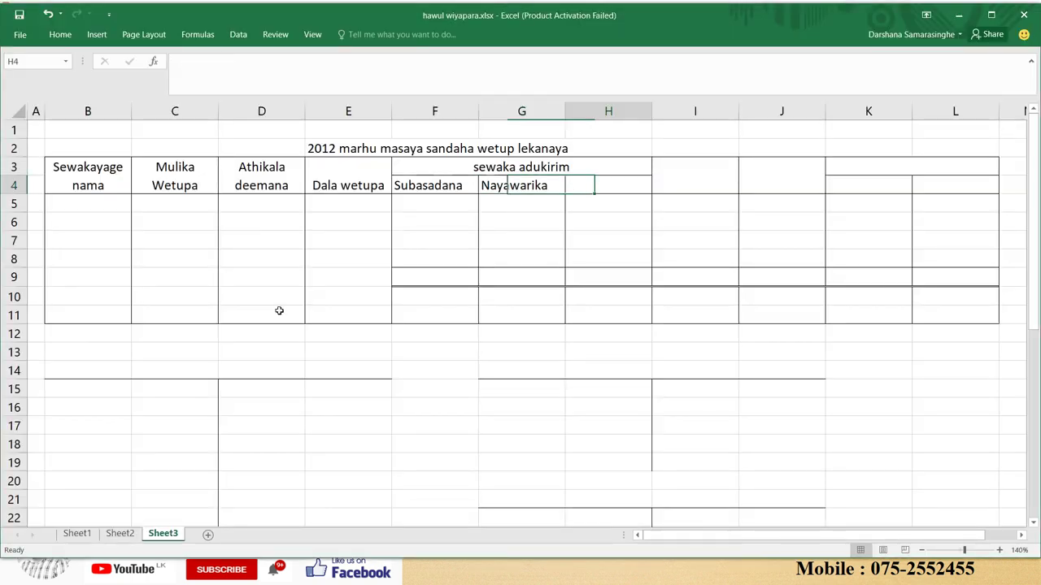
{"action": "type", "text": "E"}
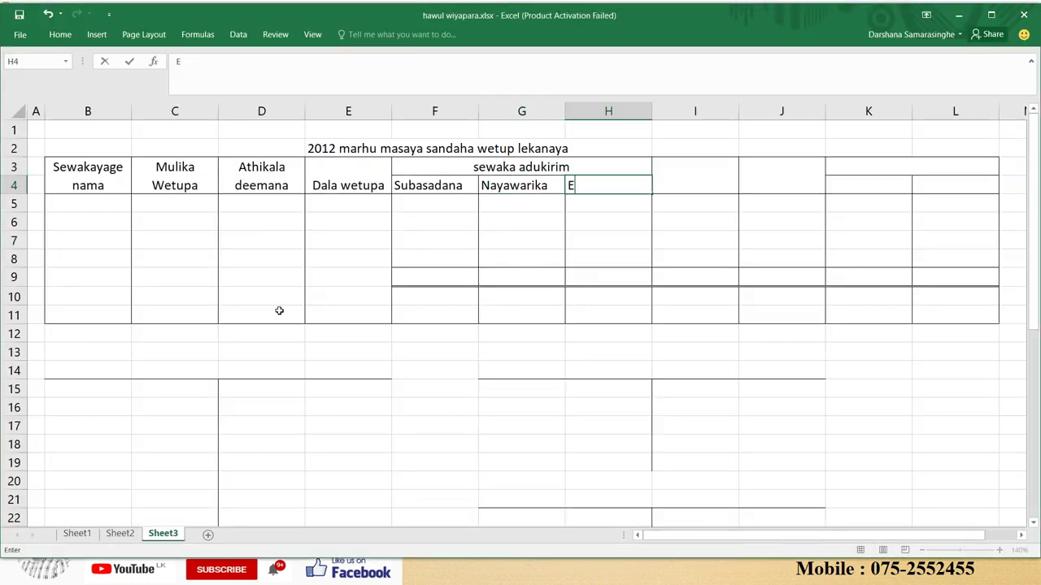
{"action": "type", "text": "PF 10%"}
{"action": "key", "text": "Return"}
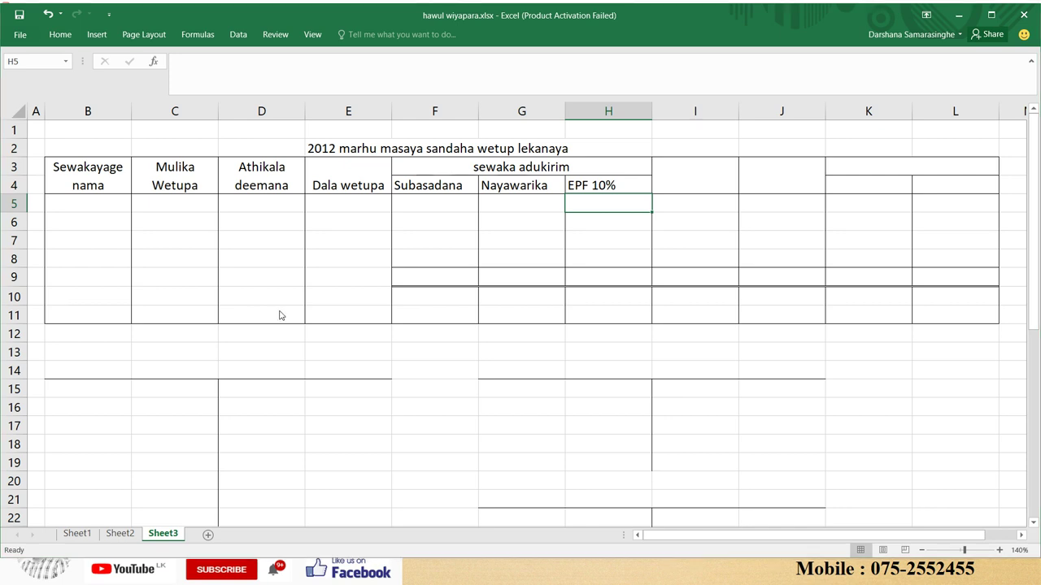
- Consult the payroll format slide and the EPF and ETF slide in the PowerPoint slide show, then return to the Excel sheet
{"action": "key", "text": "alt+Tab"}
{"action": "key", "text": "alt+Tab"}
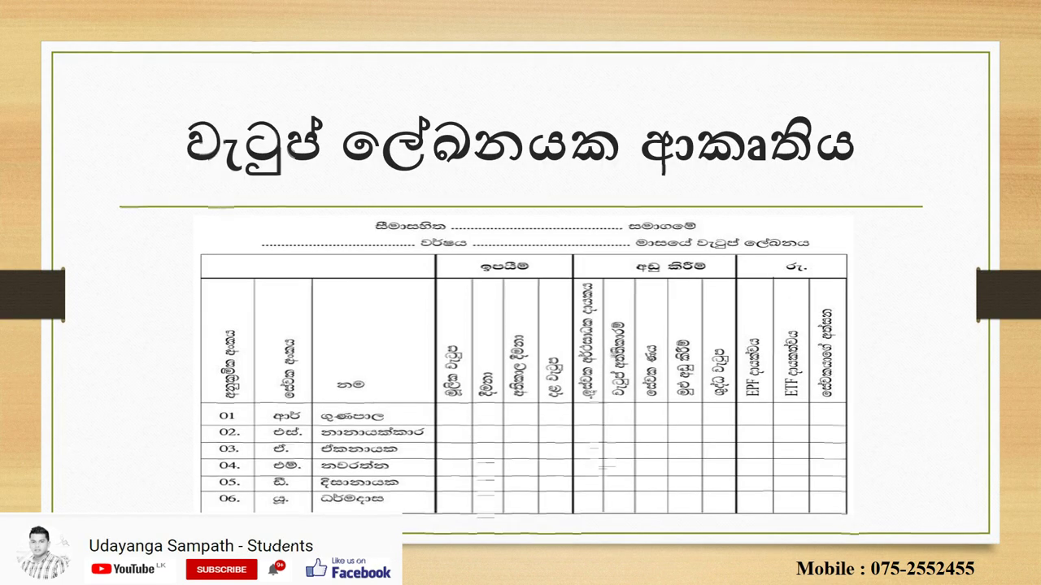
{"action": "key", "text": "Right"}
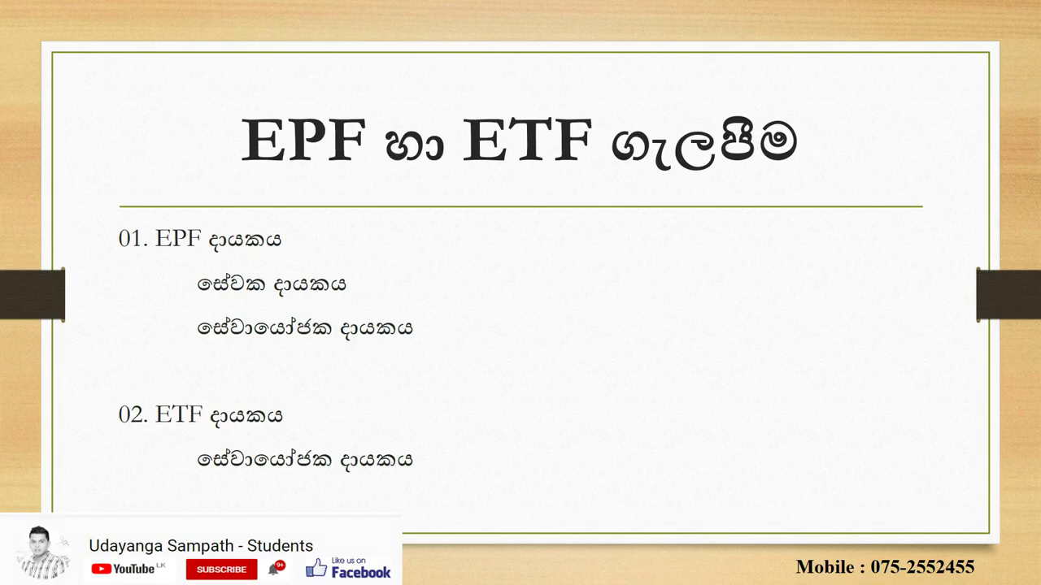
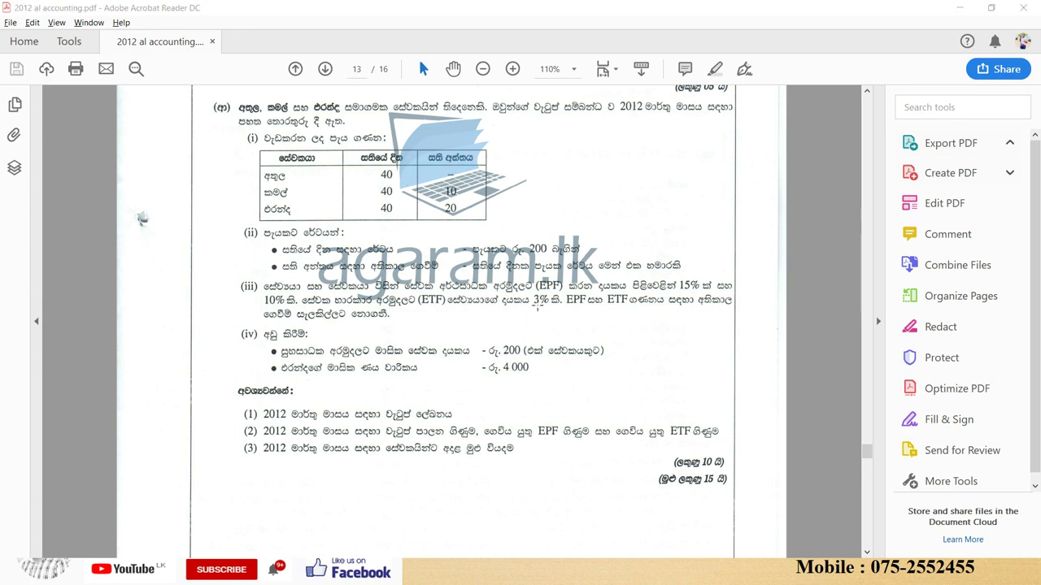
{"action": "key", "text": "alt+Tab"}
{"action": "key", "text": "alt+Tab"}
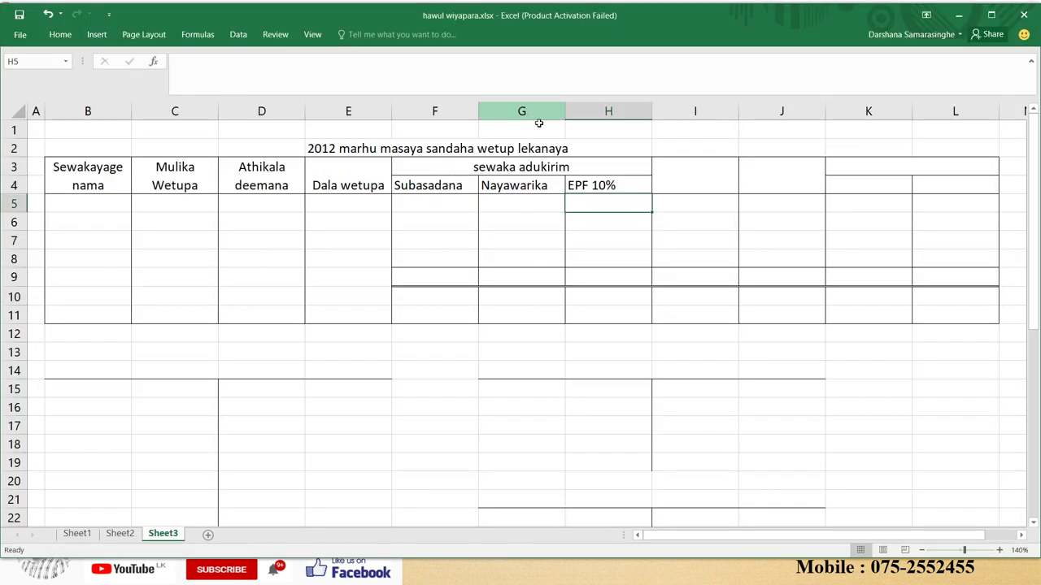
- Review the gross salary heading in E3 and the deduction headings in F3 to H4 of the salary table
{"action": "left_click", "coordinate": [520, 165]}
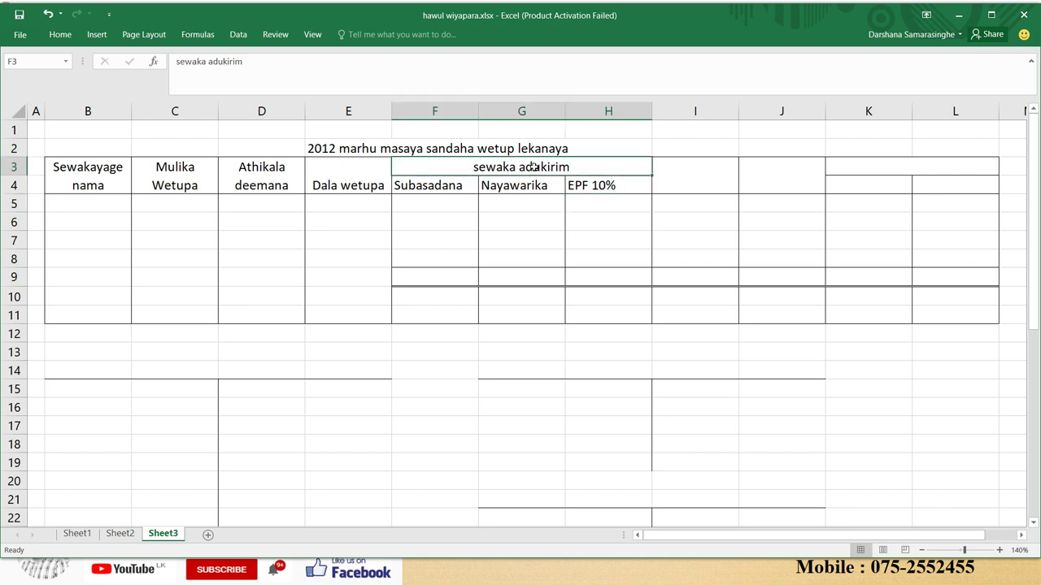
{"action": "left_click", "coordinate": [581, 187]}
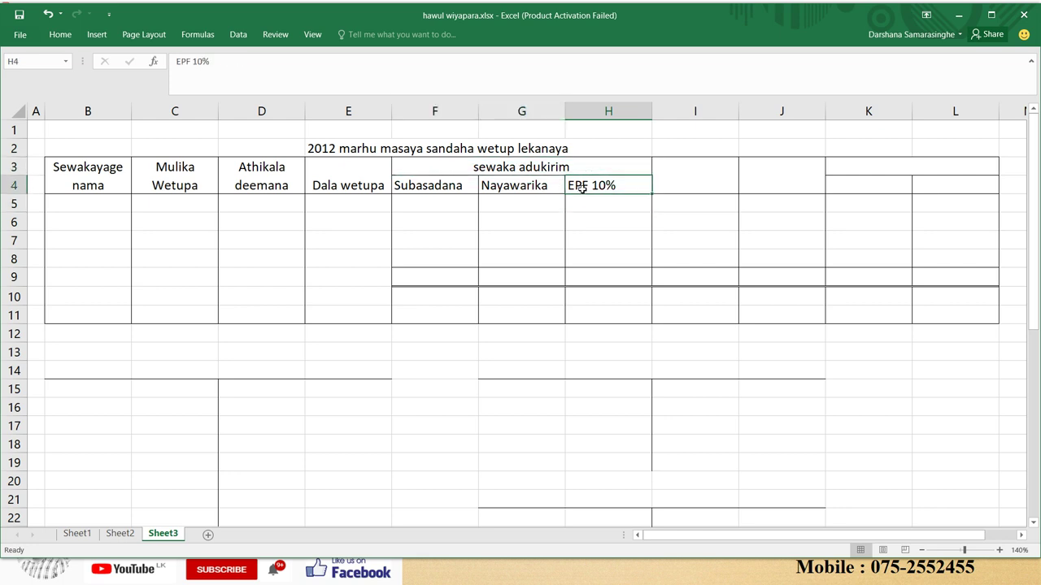
{"action": "key", "text": "Right"}
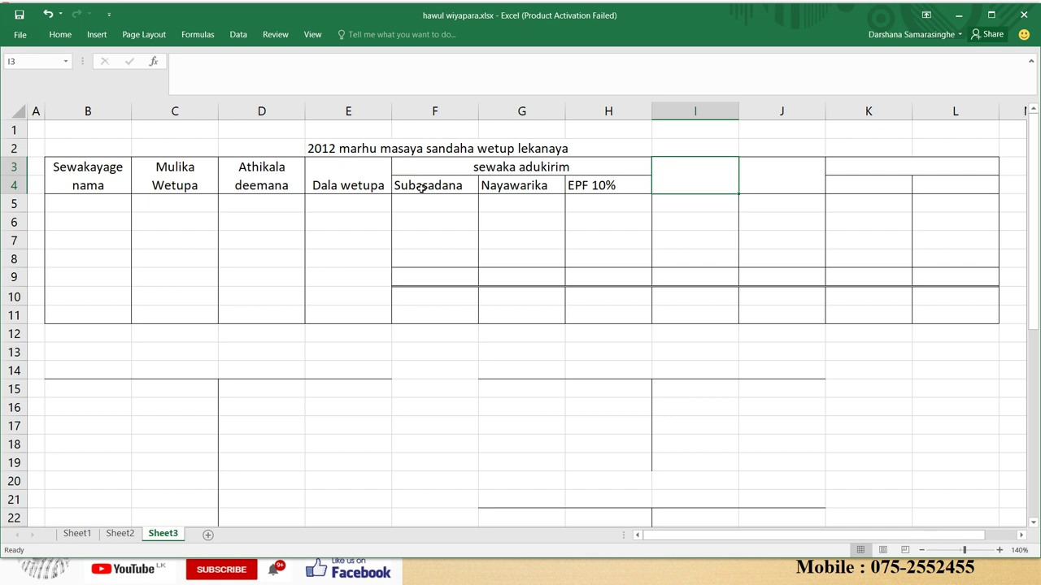
{"action": "left_click", "coordinate": [367, 179]}
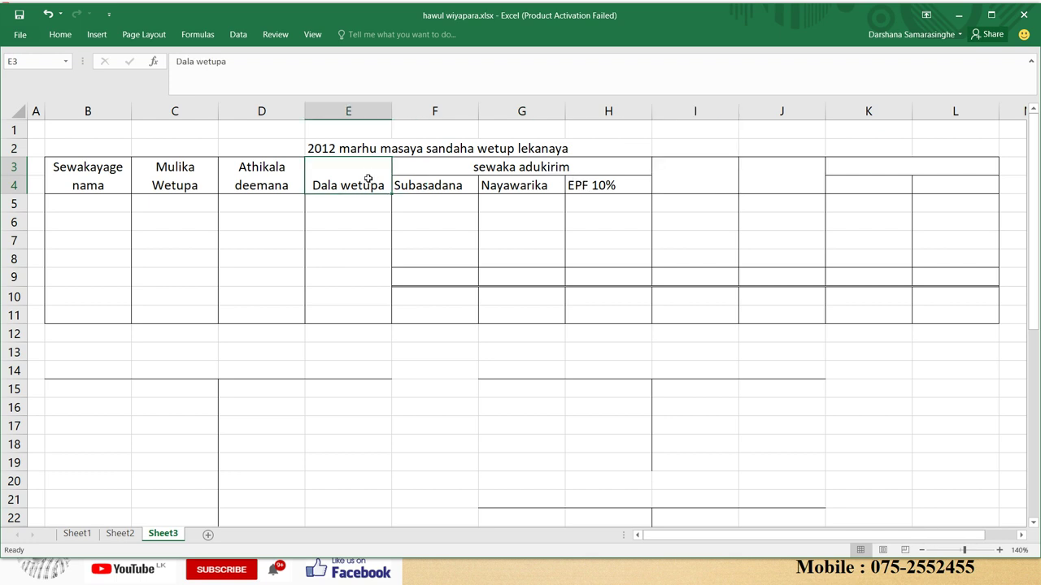
{"action": "key", "text": "Right"}
{"action": "key", "text": "Down"}
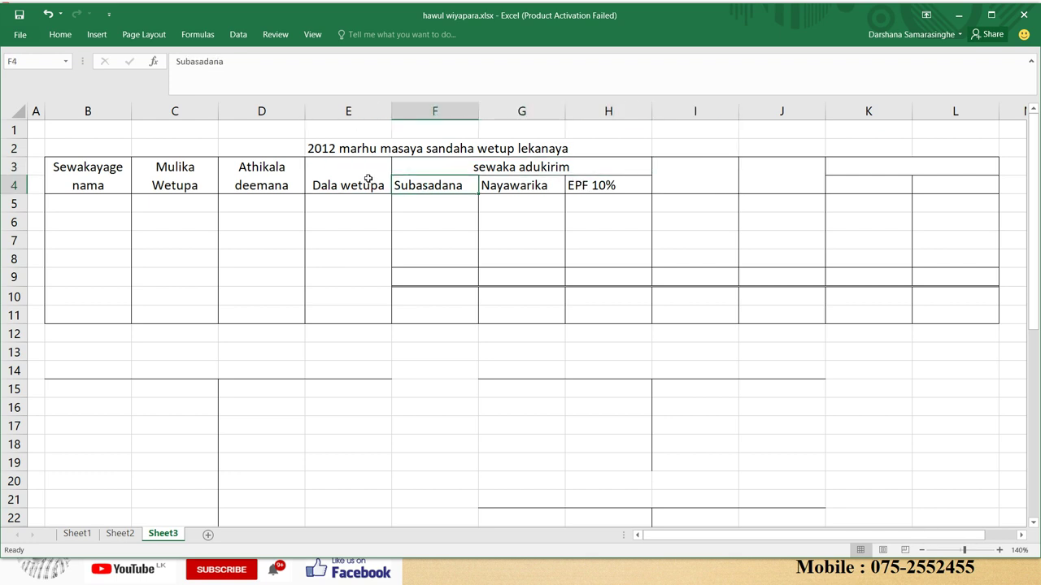
{"action": "key", "text": "Right"}
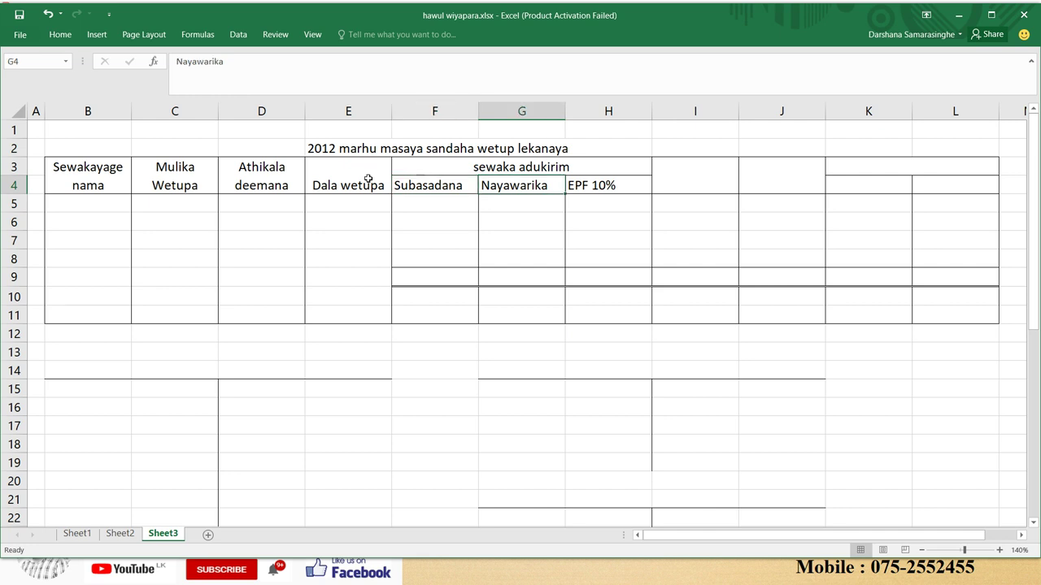
{"action": "key", "text": "Right"}
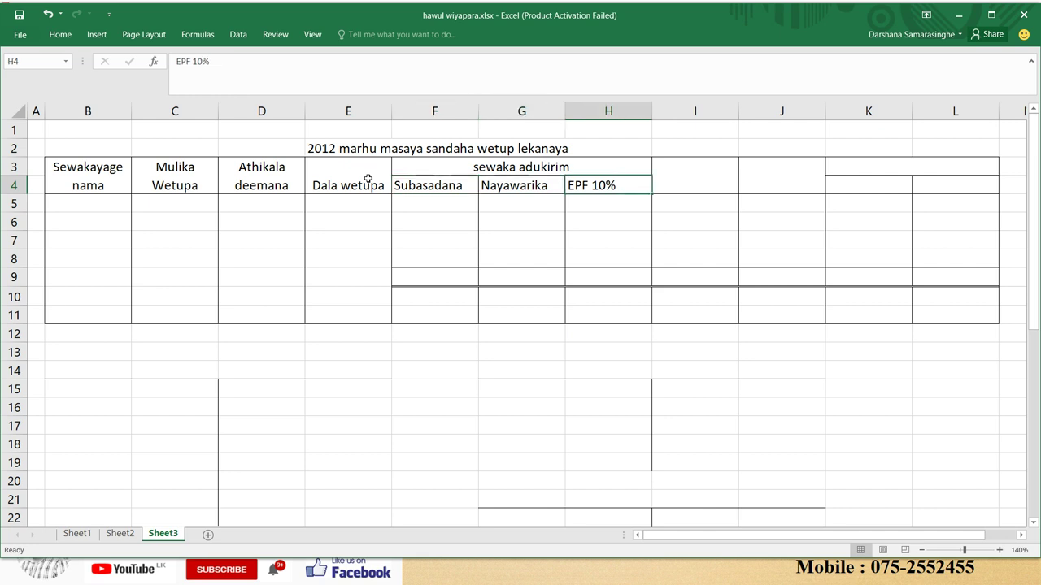
- Enter the column heading "Shudda wetupa" in cell I3
{"action": "key", "text": "Right"}
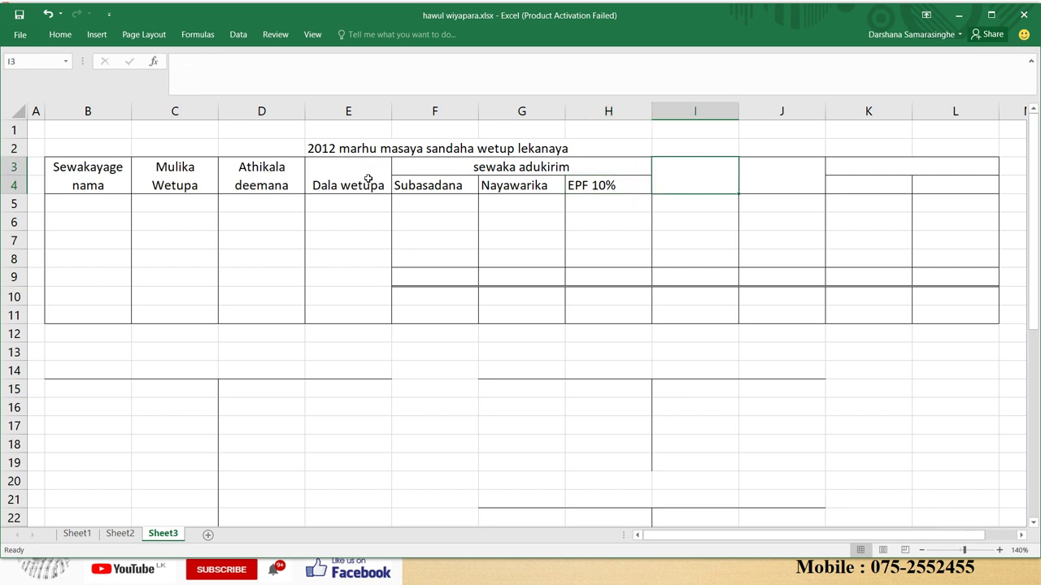
{"action": "type", "text": "Shudd"}
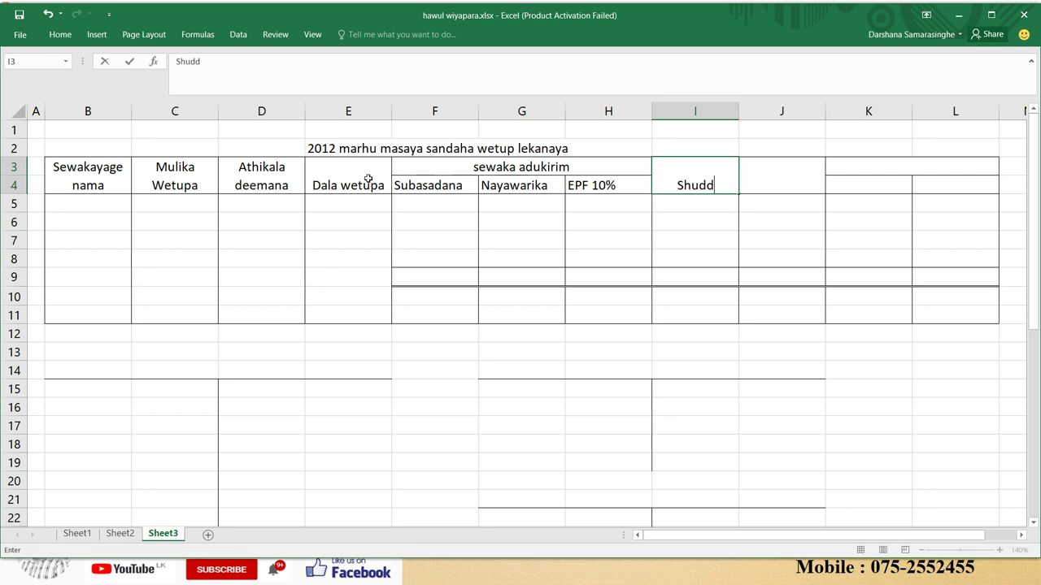
{"action": "type", "text": "a we"}
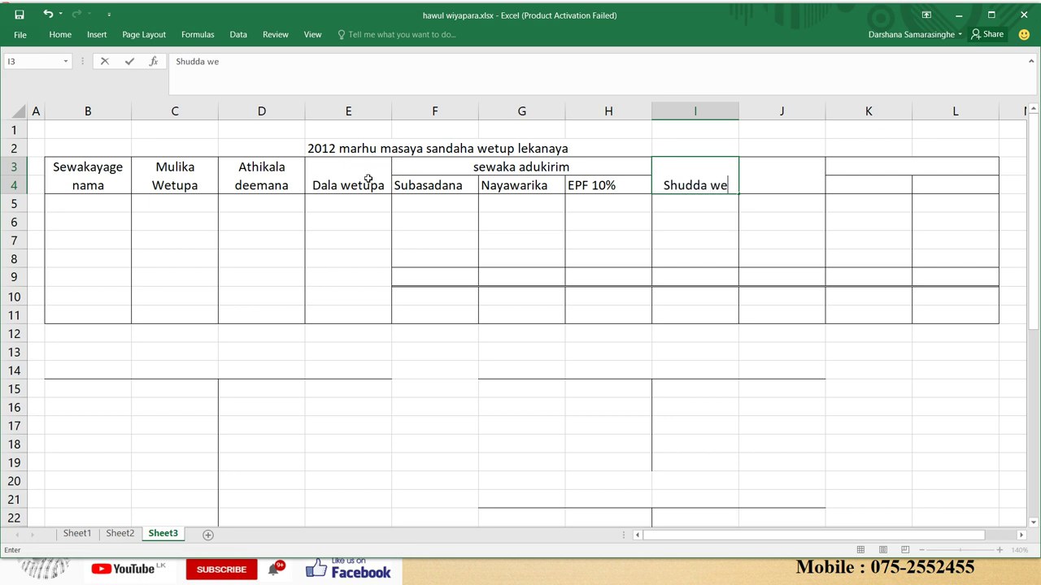
{"action": "type", "text": "tupa"}
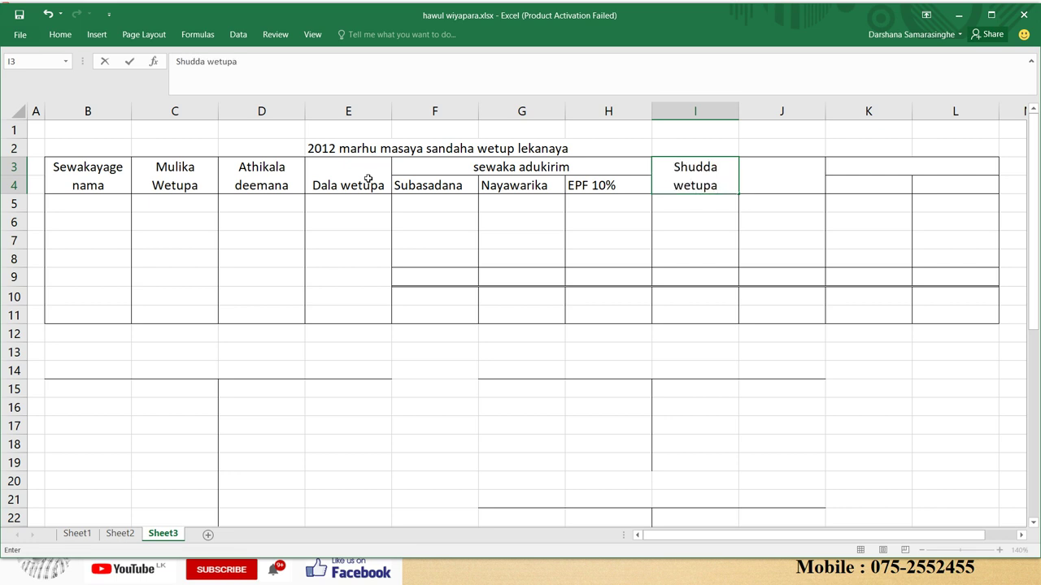
{"action": "key", "text": "Return"}
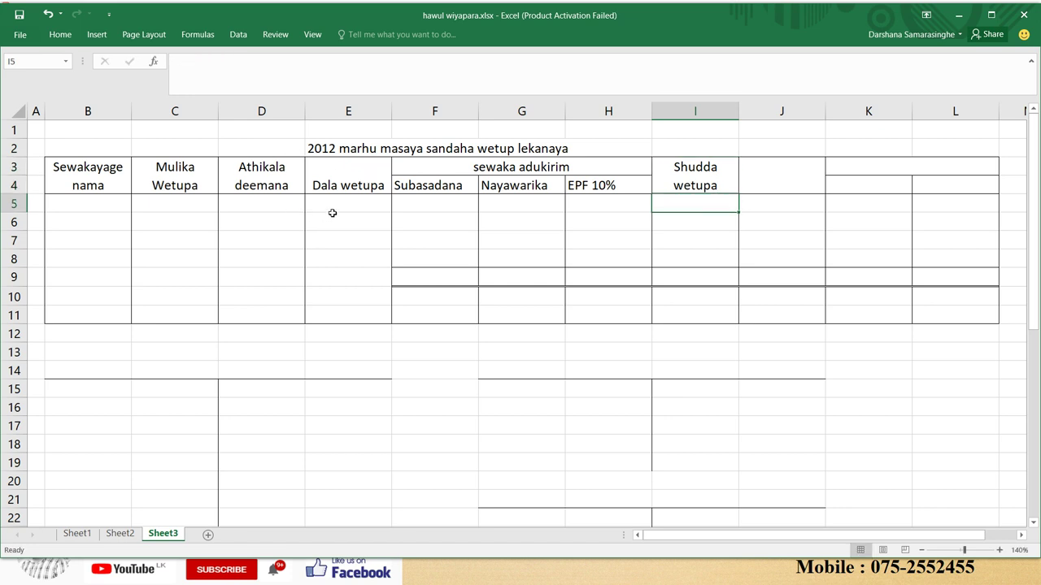
- Review the gross salary, employee deduction and net salary columns across cells E5 to I5
{"action": "left_click", "coordinate": [346, 199]}
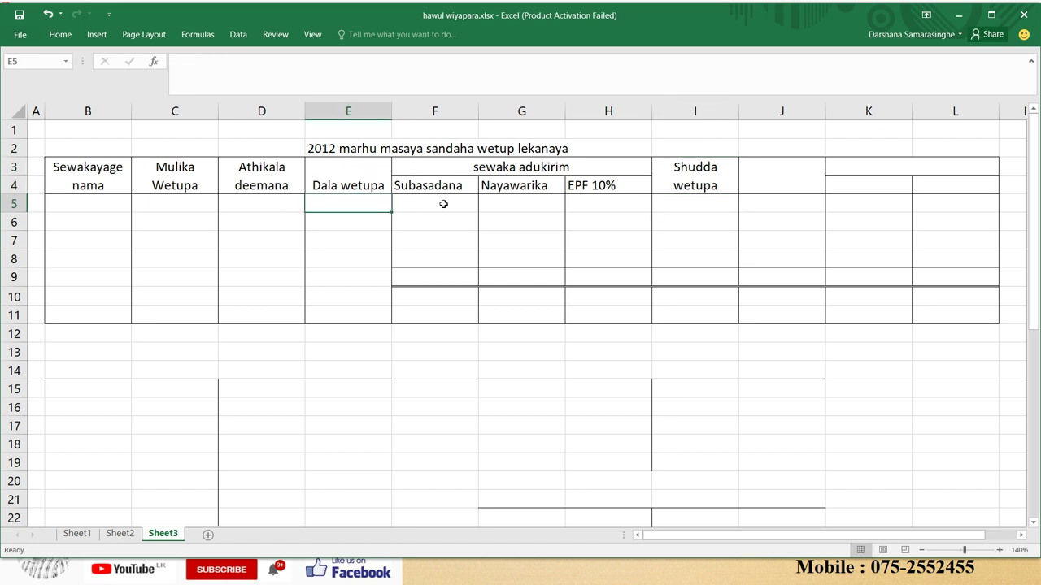
{"action": "left_click", "coordinate": [442, 204]}
{"action": "left_click", "coordinate": [502, 201]}
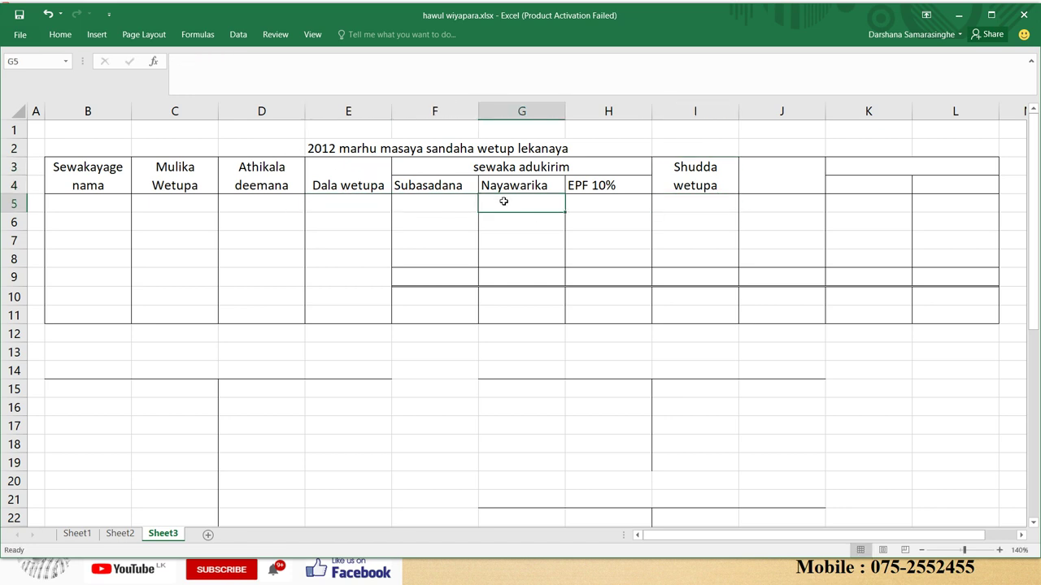
{"action": "left_click", "coordinate": [587, 201]}
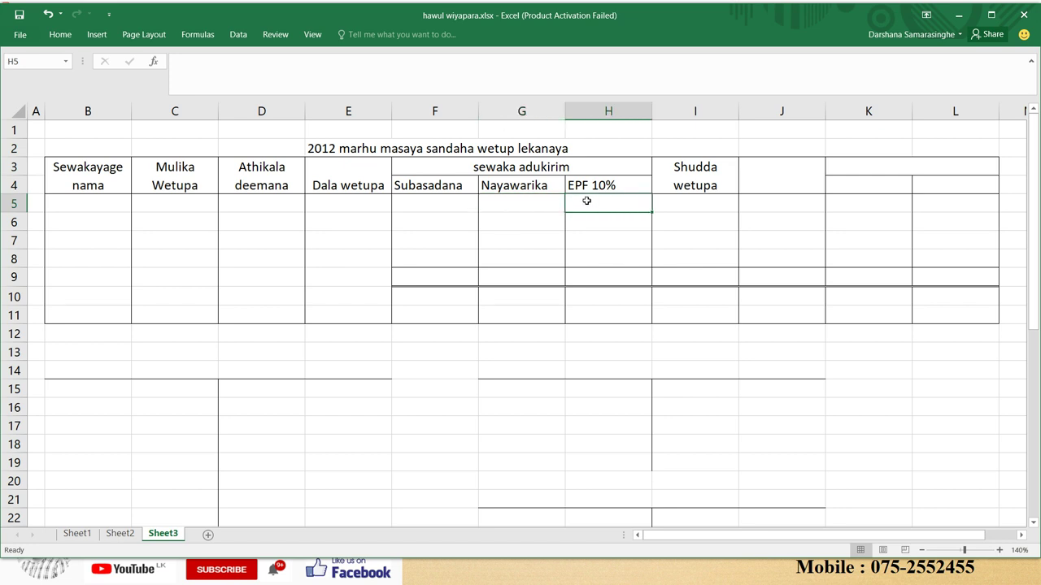
{"action": "left_click", "coordinate": [680, 206]}
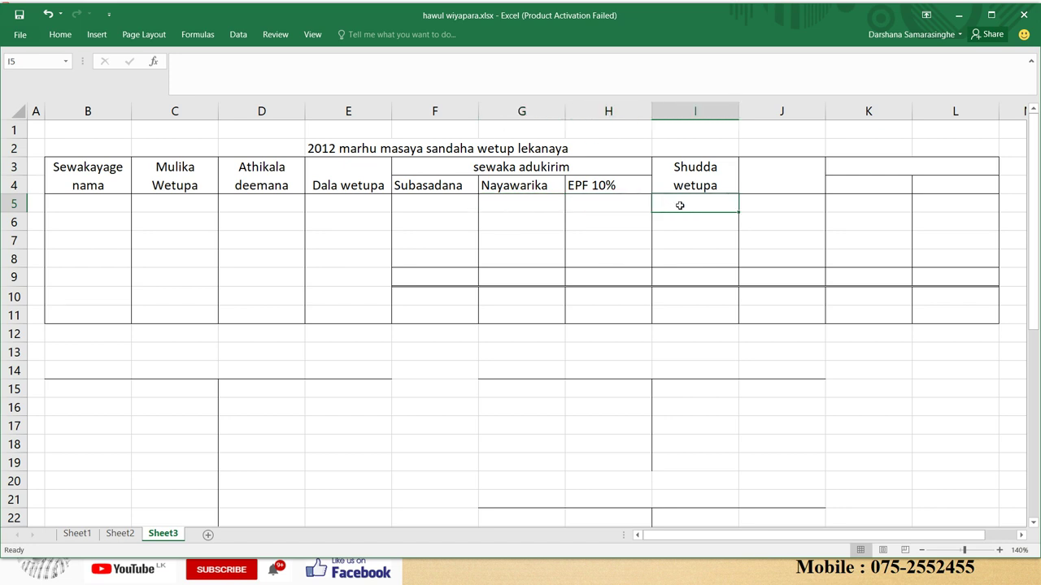
- Copy the blank two-column block K3:L11 onto the table starting at J3, replacing the spare column J so the table ends at column K
{"action": "left_click", "coordinate": [778, 106]}
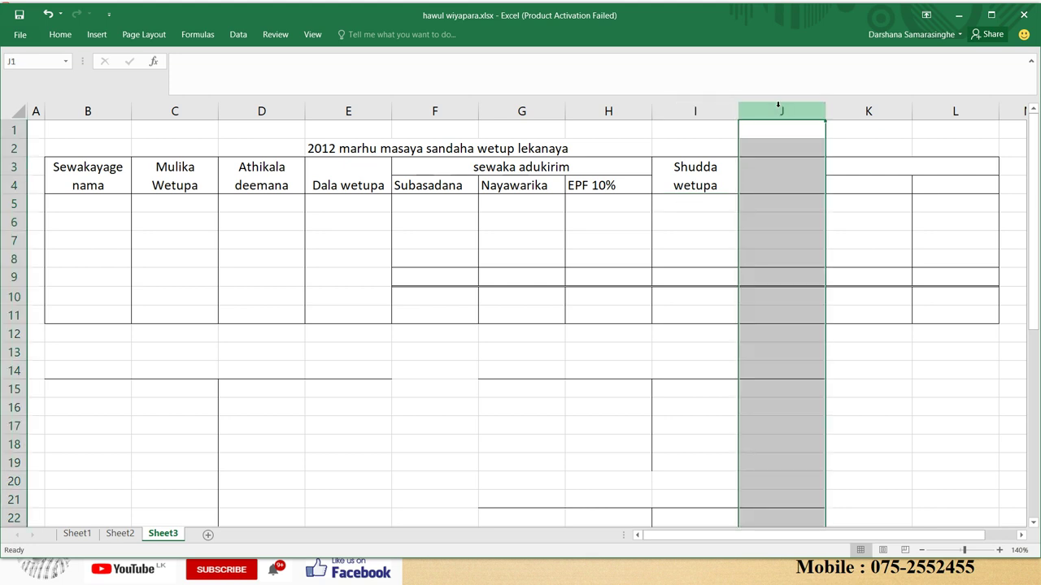
{"action": "left_click", "coordinate": [880, 158]}
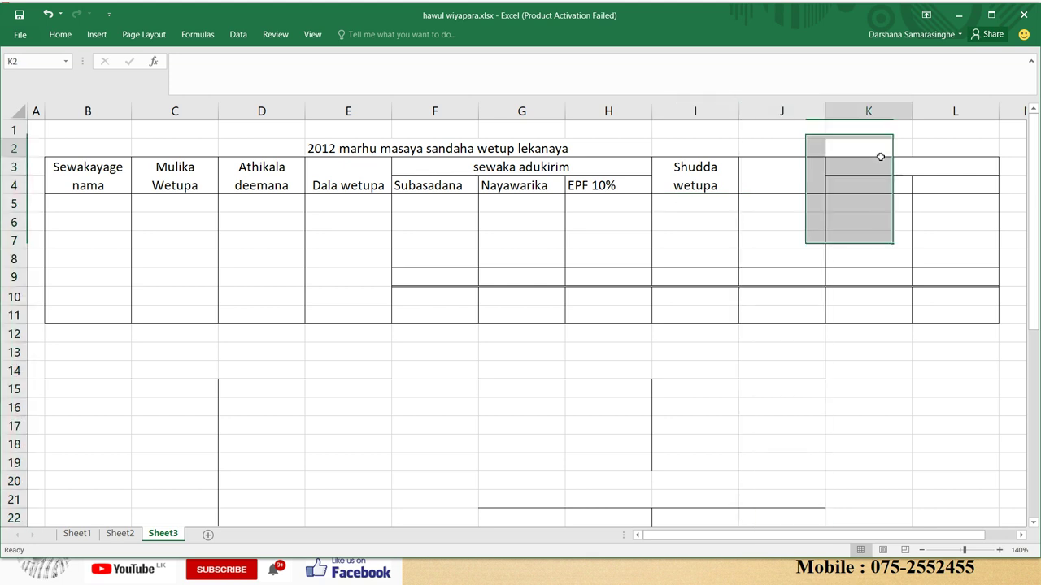
{"action": "left_click", "coordinate": [881, 158]}
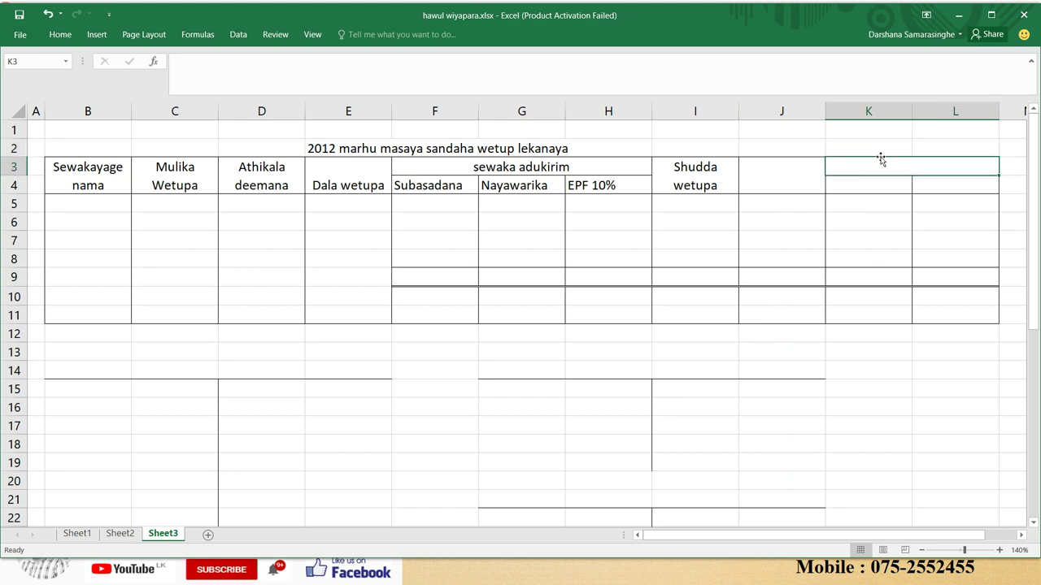
{"action": "key", "text": "shift+Down"}
{"action": "key", "text": "shift+Down"}
{"action": "key", "text": "shift+Down"}
{"action": "key", "text": "shift+Down"}
{"action": "key", "text": "shift+Down"}
{"action": "key", "text": "shift+Down"}
{"action": "key", "text": "shift+Down"}
{"action": "key", "text": "shift+Down"}
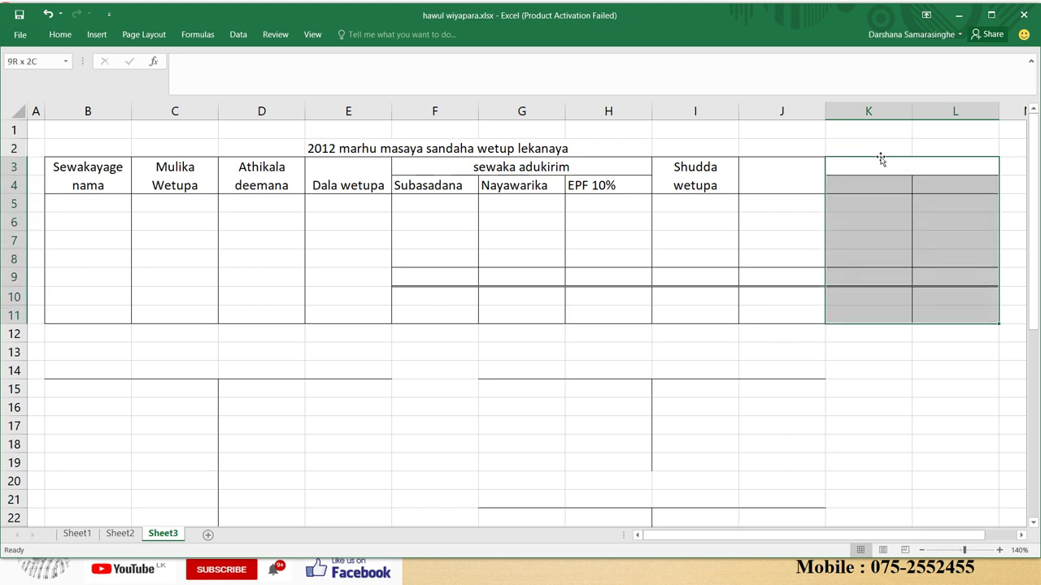
{"action": "key", "text": "ctrl+c"}
{"action": "key", "text": "Left"}
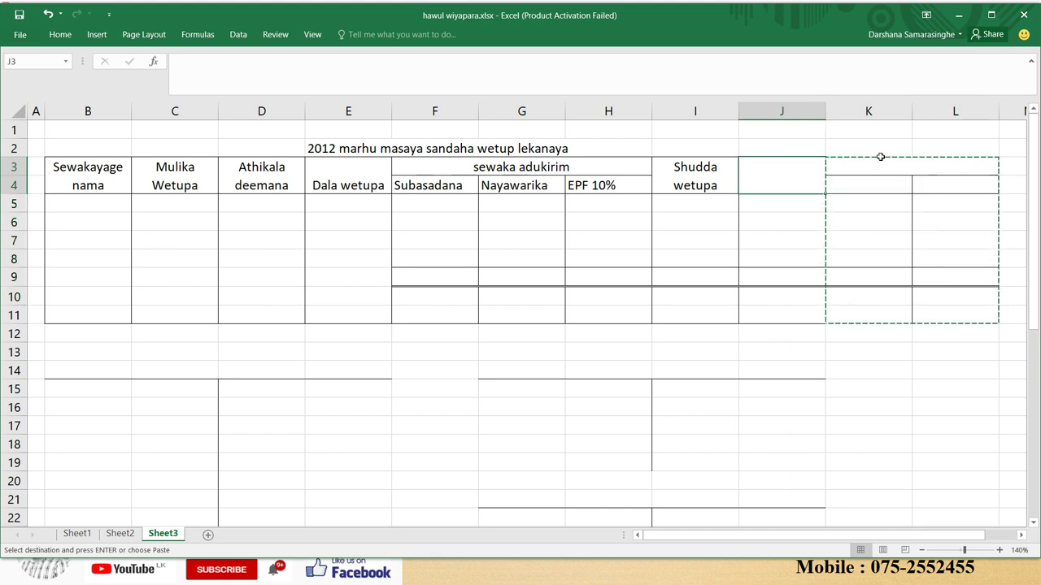
{"action": "key", "text": "shift+Right"}
{"action": "key", "text": "shift+Down"}
{"action": "key", "text": "shift+Down"}
{"action": "key", "text": "shift+Down"}
{"action": "key", "text": "shift+Down"}
{"action": "key", "text": "shift+Down"}
{"action": "key", "text": "shift+Down"}
{"action": "key", "text": "ctrl+v"}
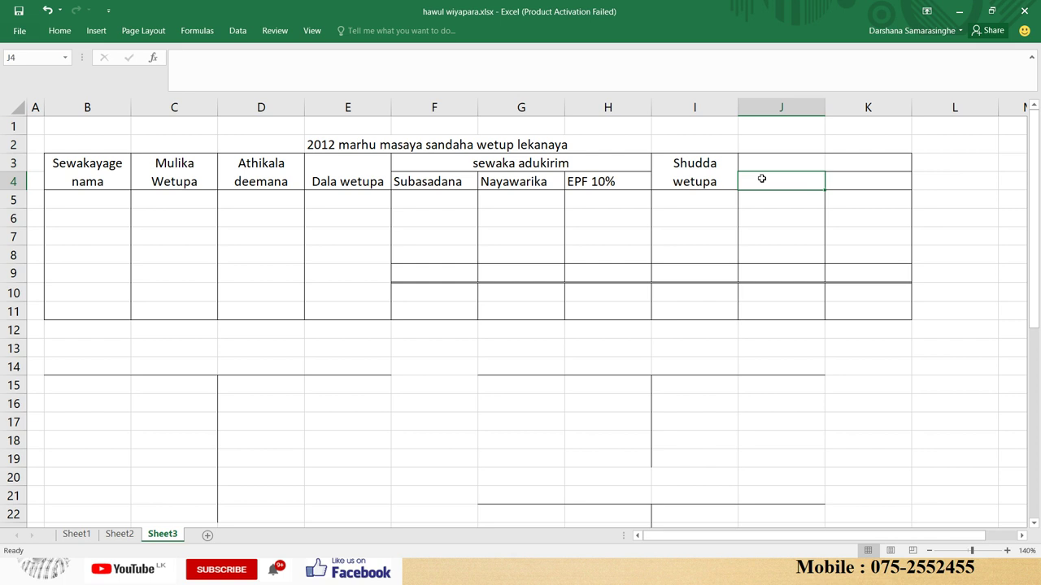
- Enter the employer contribution heading "Sewayojaka dayatya" in cell J3
{"action": "key", "text": "Up"}
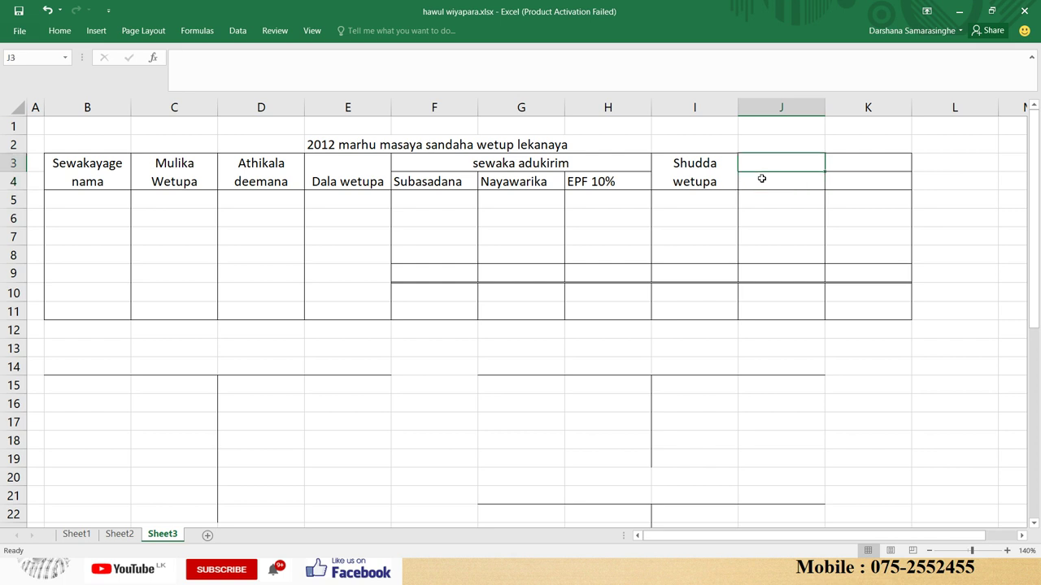
{"action": "type", "text": "Sewa"}
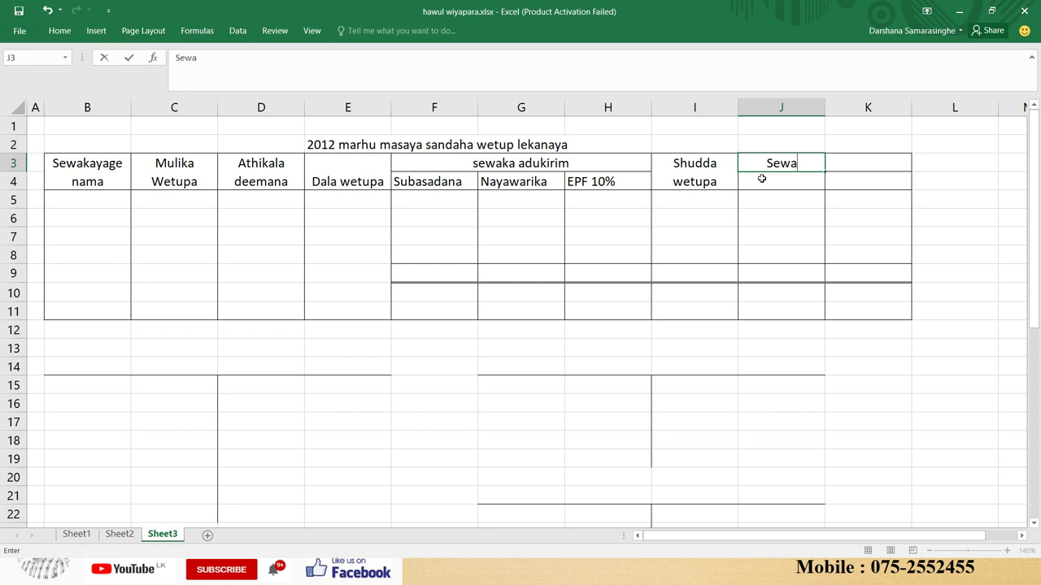
{"action": "type", "text": "yojaka daya"}
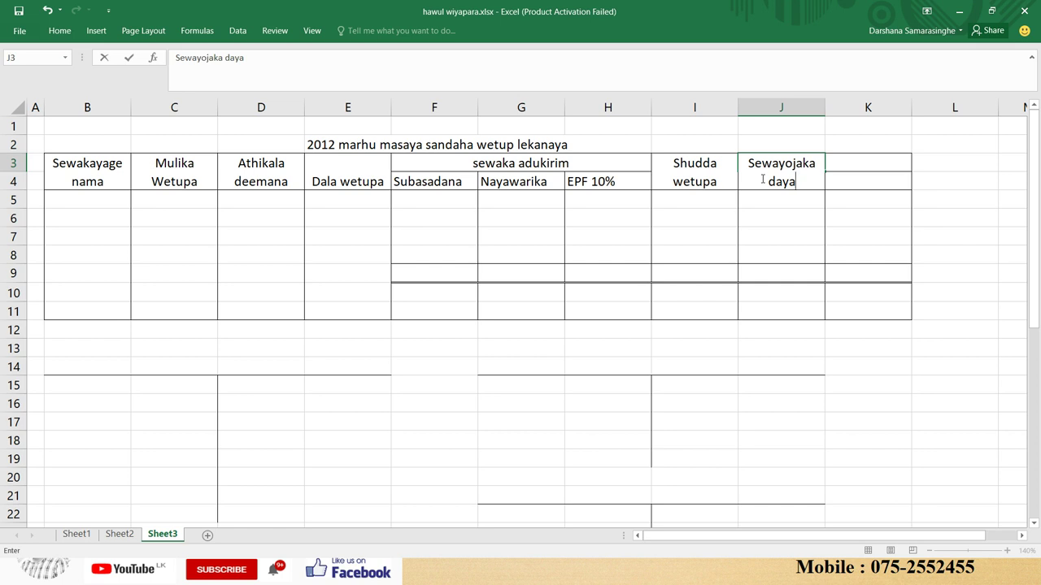
{"action": "type", "text": "tya"}
{"action": "key", "text": "Return"}
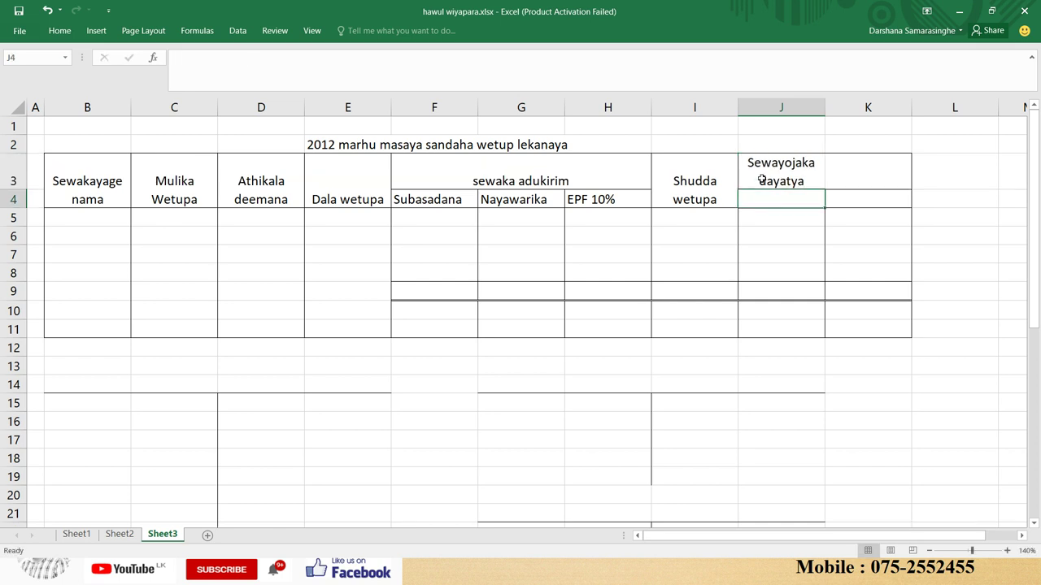
- Merge and center the employer contribution heading across J3:K3 and reduce row 3 to single-line height
{"action": "left_click", "coordinate": [761, 179]}
{"action": "key", "text": "shift+Right"}
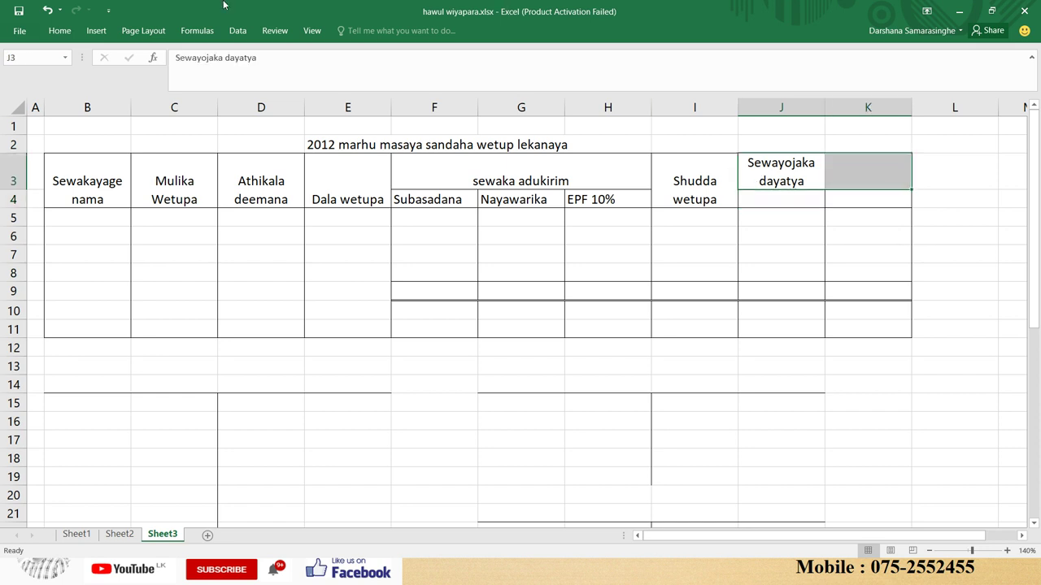
{"action": "left_click", "coordinate": [54, 30]}
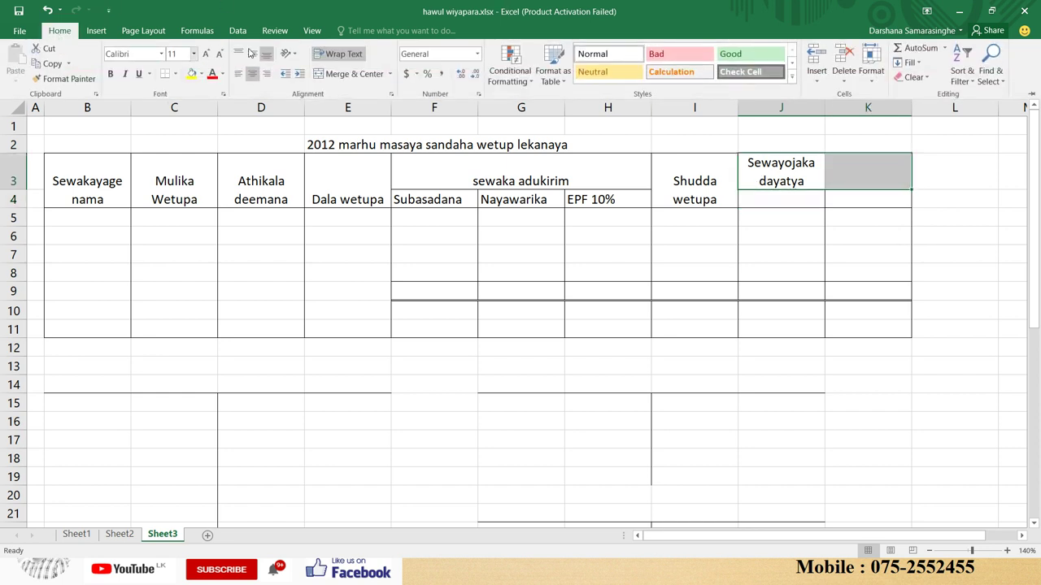
{"action": "left_click", "coordinate": [342, 73]}
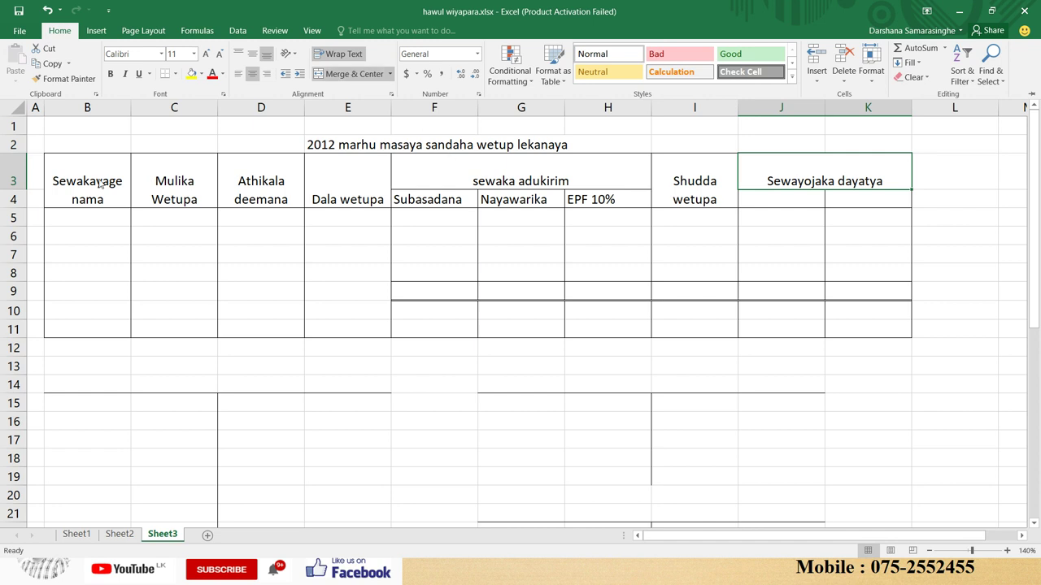
{"action": "left_click_drag", "start_coordinate": [20, 188], "coordinate": [20, 172]}
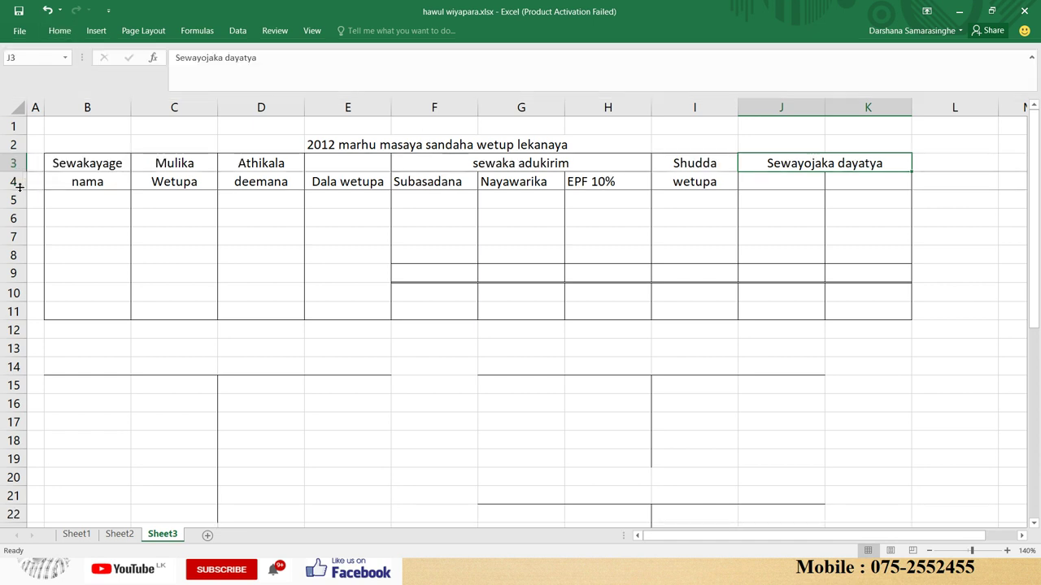
- Enter the employer contribution subheadings "EPF 15%" in J4 and "ETF 3%" in K4, checking the rates in the PDF question
{"action": "left_click", "coordinate": [760, 181]}
{"action": "type", "text": "E"}
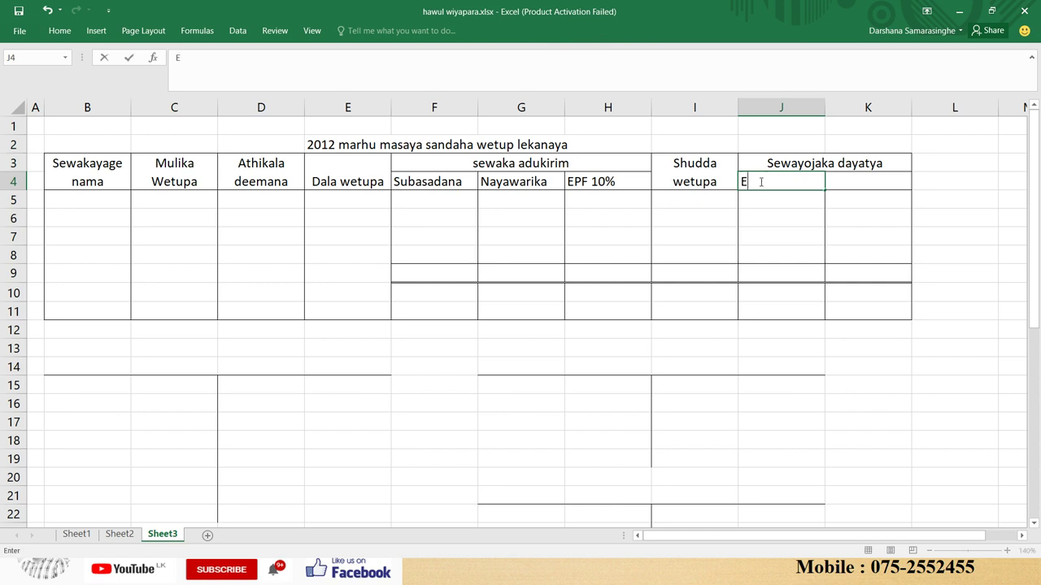
{"action": "type", "text": "PF 15%"}
{"action": "key", "text": "alt+Tab"}
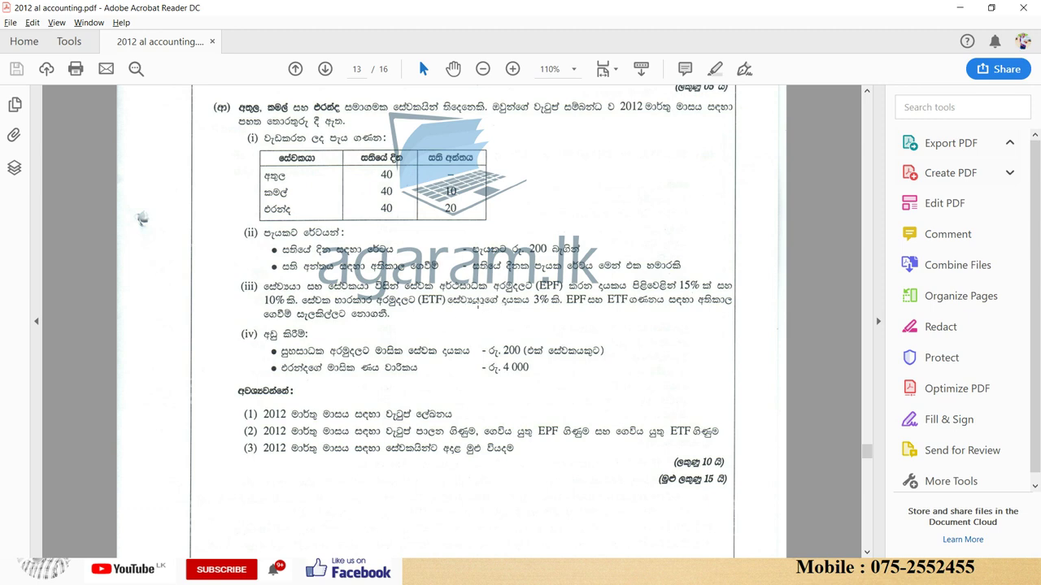
{"action": "key", "text": "alt+Tab"}
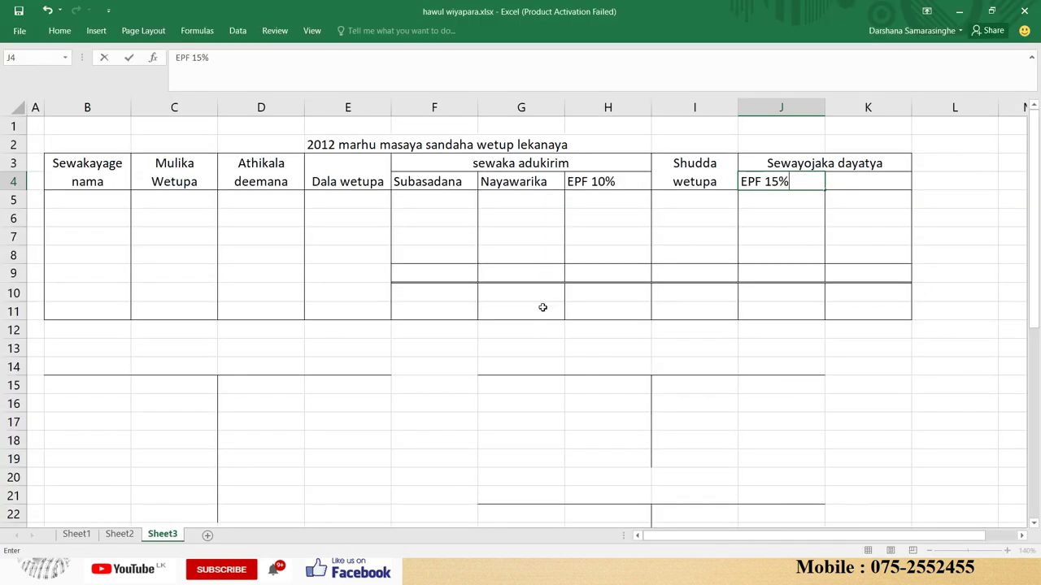
{"action": "key", "text": "Tab"}
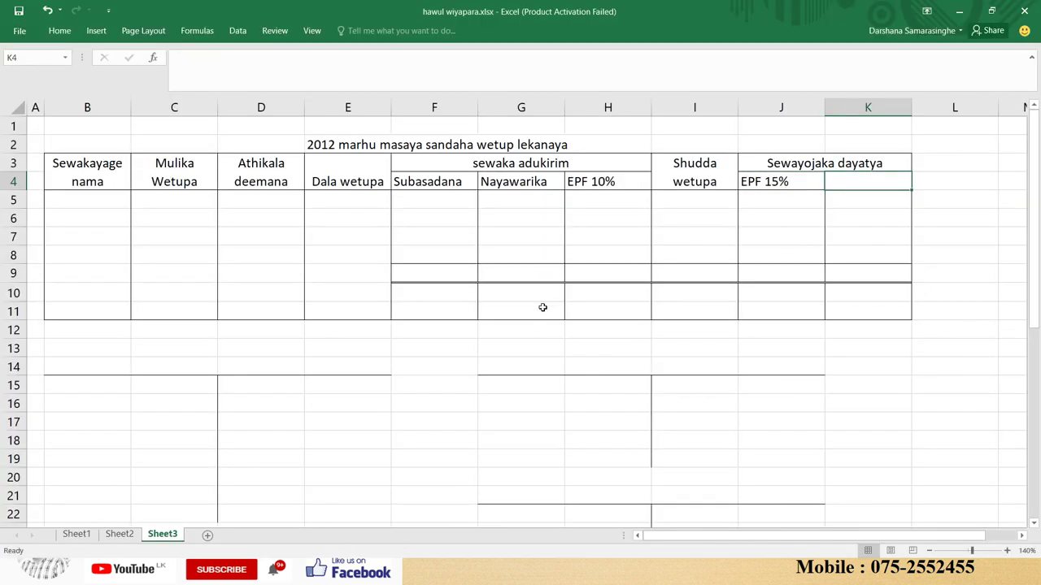
{"action": "type", "text": "ETF "}
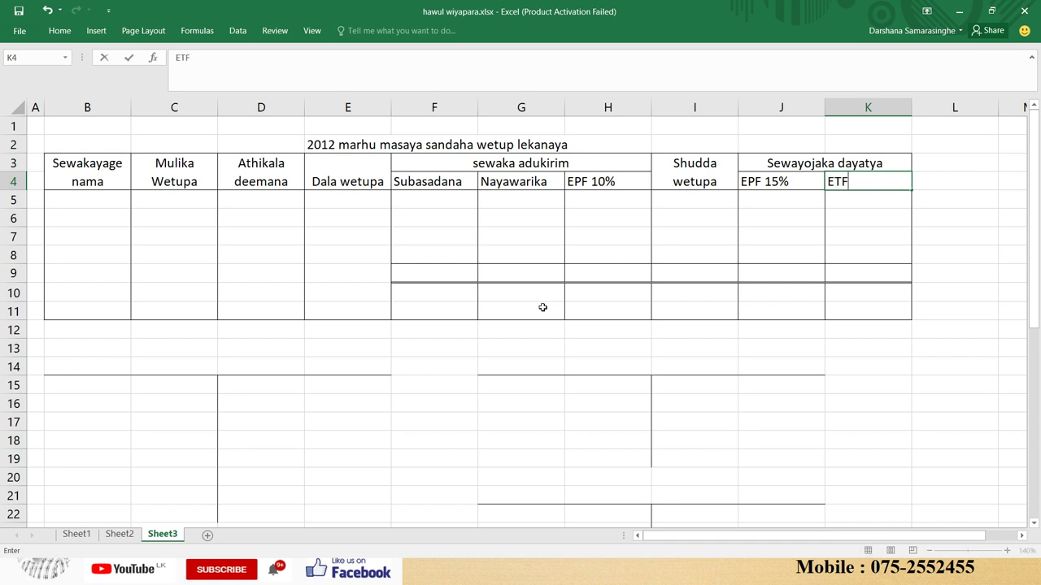
{"action": "type", "text": "3%"}
{"action": "key", "text": "Return"}
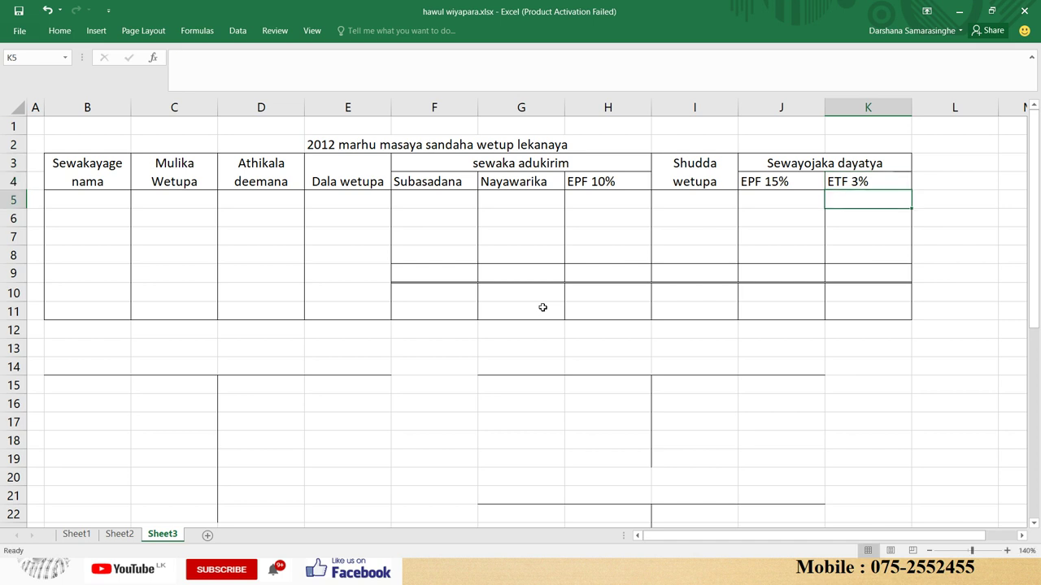
- Select cell B5 and look up the employee names in the PDF question's hours table, returning to Excel
{"action": "key", "text": "Left"}
{"action": "key", "text": "Left"}
{"action": "key", "text": "Left"}
{"action": "key", "text": "Left"}
{"action": "key", "text": "Left"}
{"action": "key", "text": "Left"}
{"action": "key", "text": "Left"}
{"action": "key", "text": "Left"}
{"action": "key", "text": "Left"}
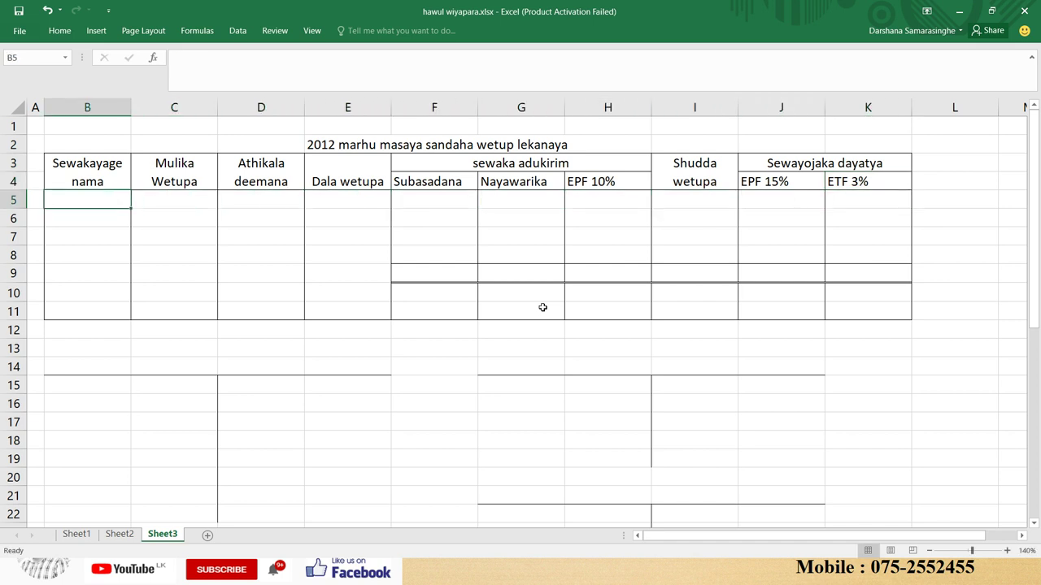
{"action": "key", "text": "alt+Tab"}
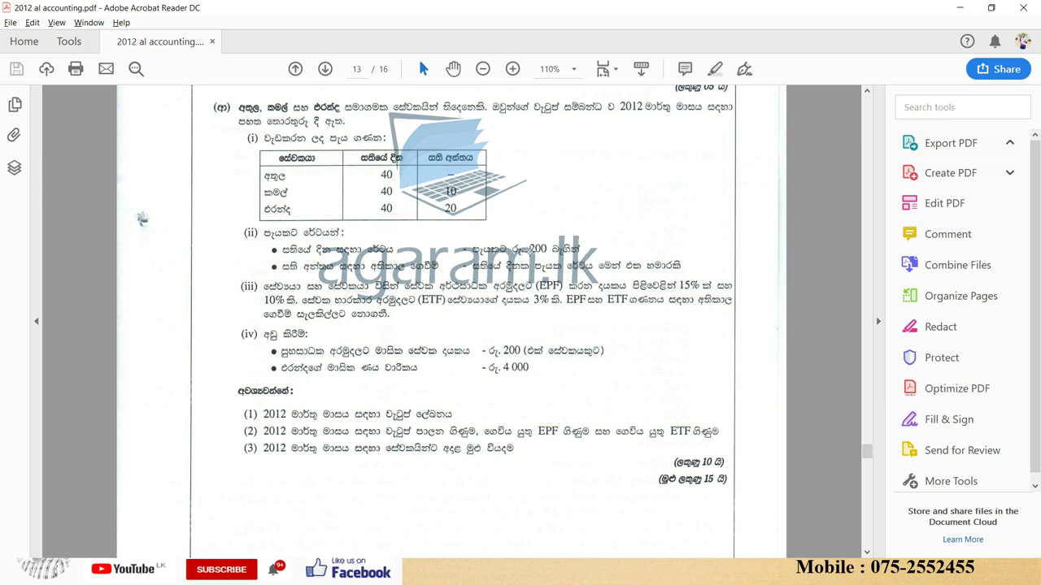
{"action": "key", "text": "alt+Tab"}
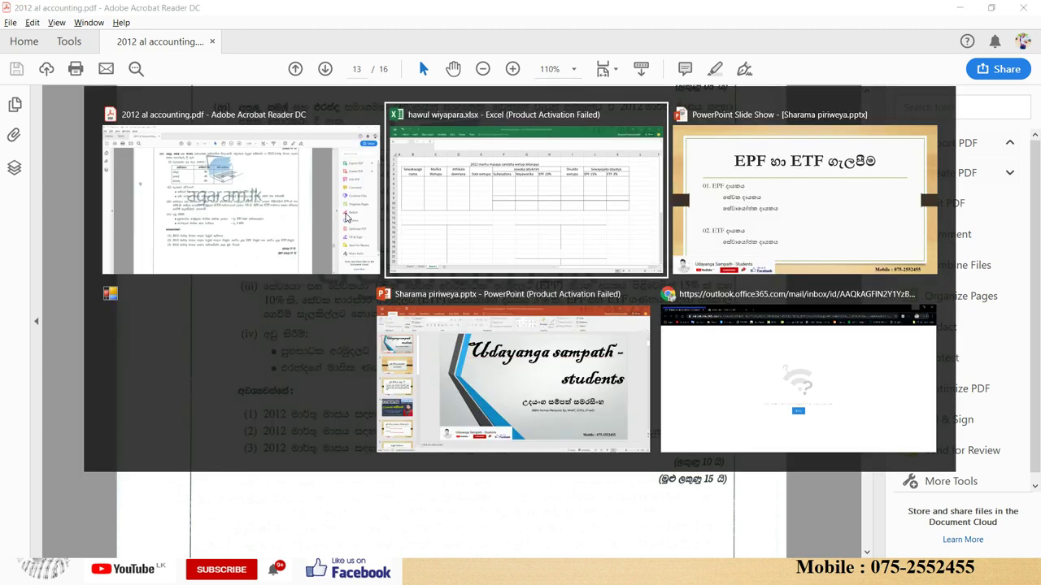
- Enter the three employees' names in cells B5 to B7, in the order of the PDF question
{"action": "type", "text": "Athula"}
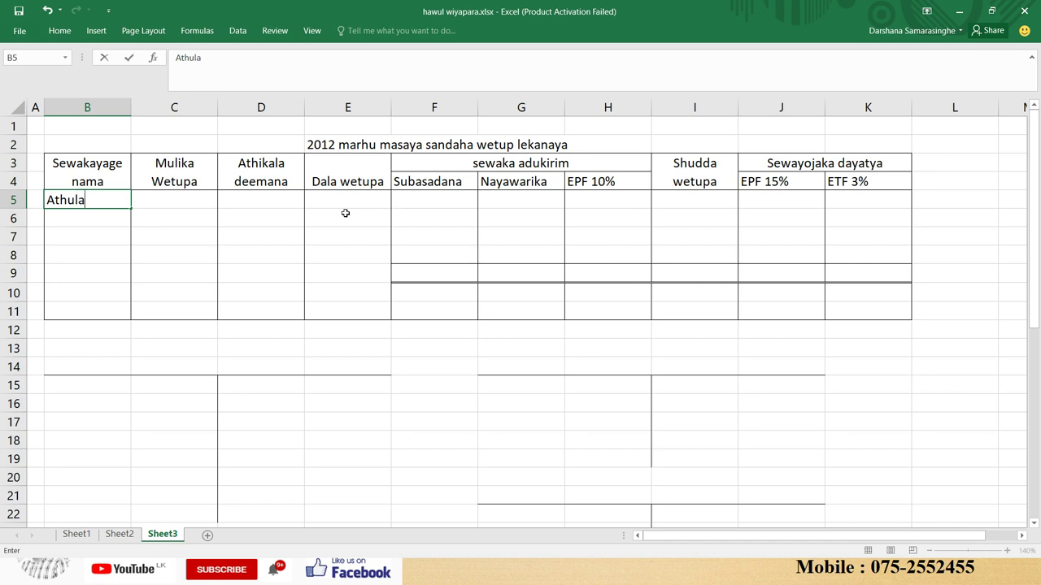
{"action": "key", "text": "Return"}
{"action": "type", "text": "K"}
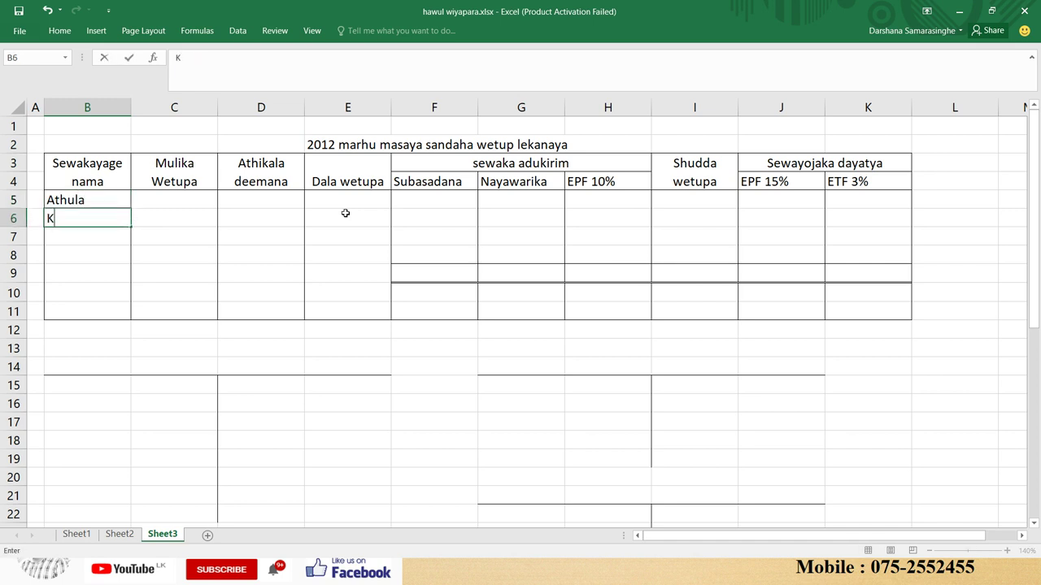
{"action": "type", "text": "A"}
{"action": "key", "text": "BackSpace"}
{"action": "type", "text": "amal"}
{"action": "key", "text": "Return"}
{"action": "type", "text": "Eranda"}
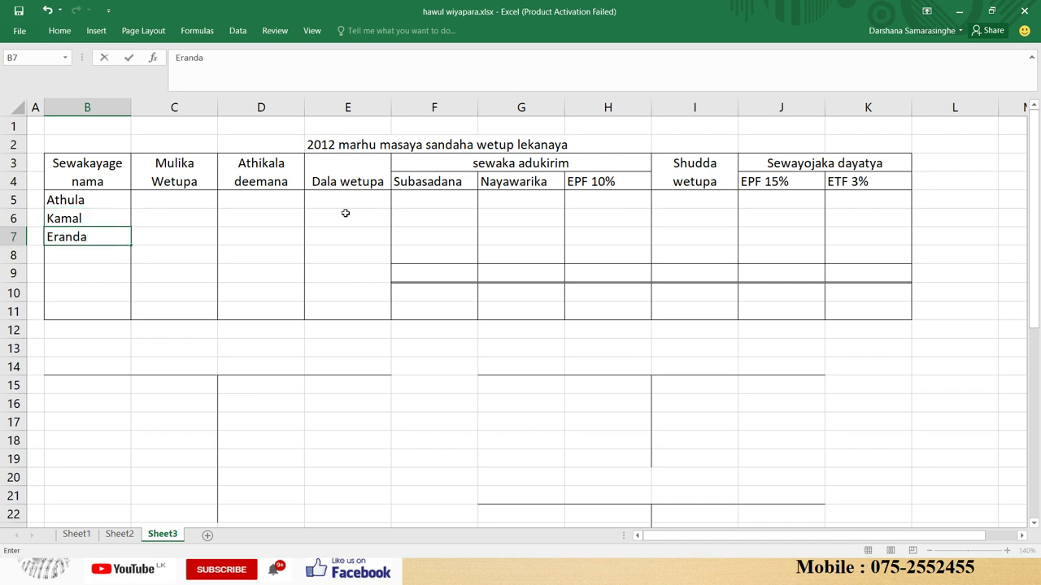
- Check the weekday hours and hourly rate in the PDF question, and enter the first employee's basic salary in C5 as =40*200
{"action": "key", "text": "Tab"}
{"action": "key", "text": "Up"}
{"action": "key", "text": "Up"}
{"action": "key", "text": "alt+Tab"}
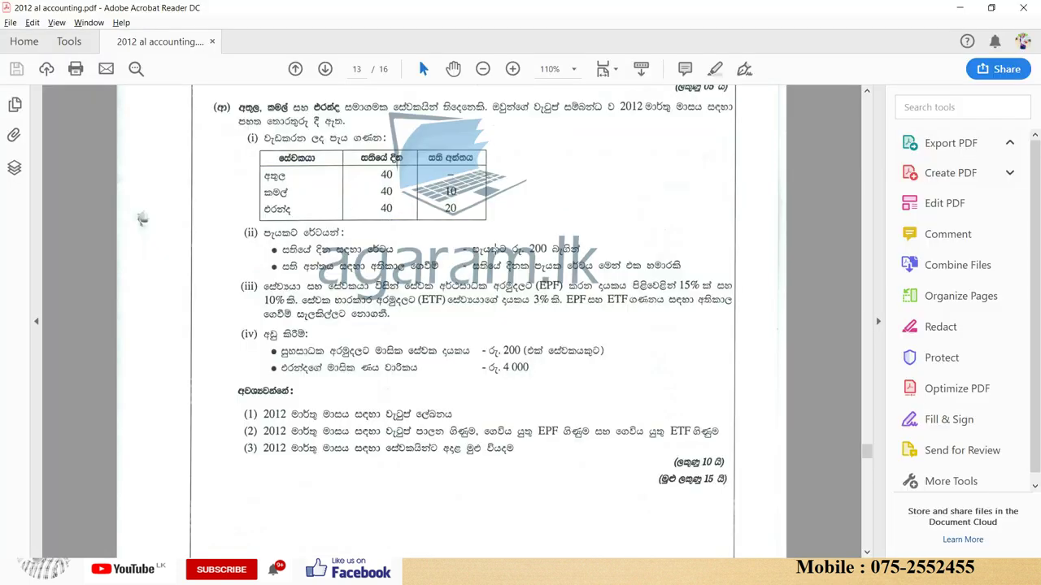
{"action": "key", "text": "alt+Tab"}
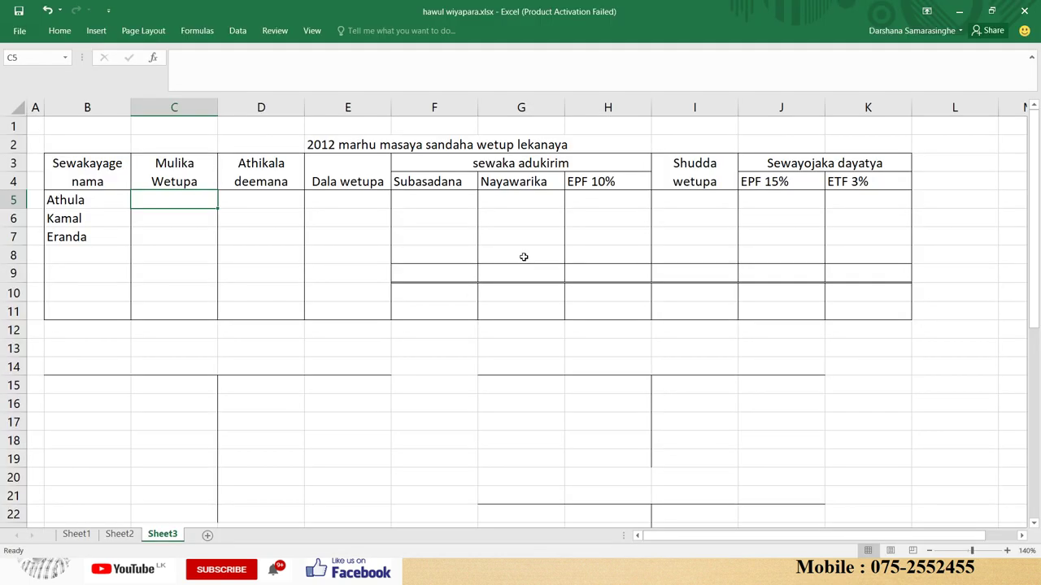
{"action": "type", "text": "=4"}
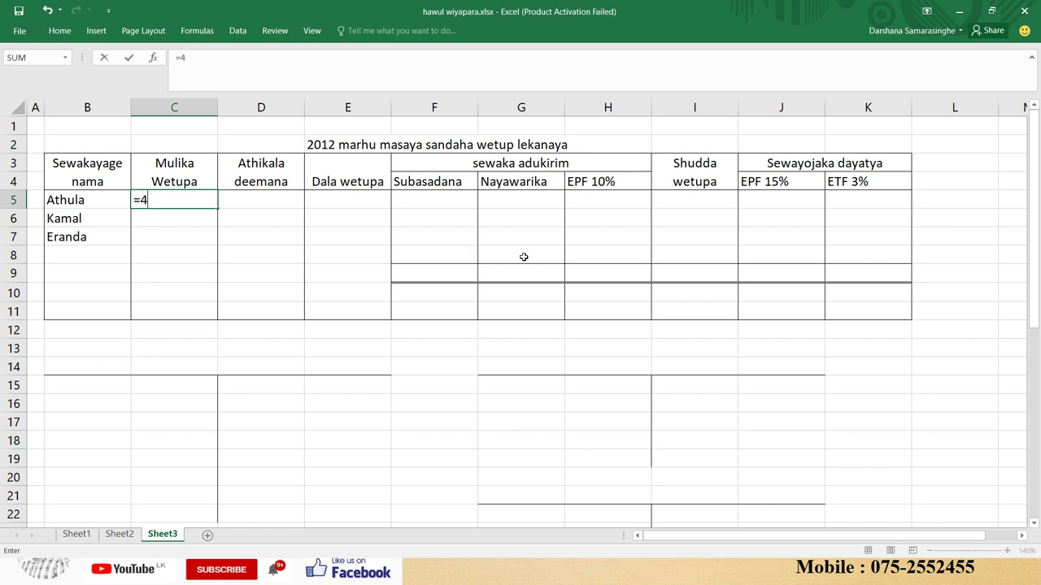
{"action": "type", "text": "0*200"}
{"action": "key", "text": "Return"}
- Enter the basic salary of the second and third employees in C6 and C7 as =40*200
{"action": "type", "text": "=40*"}
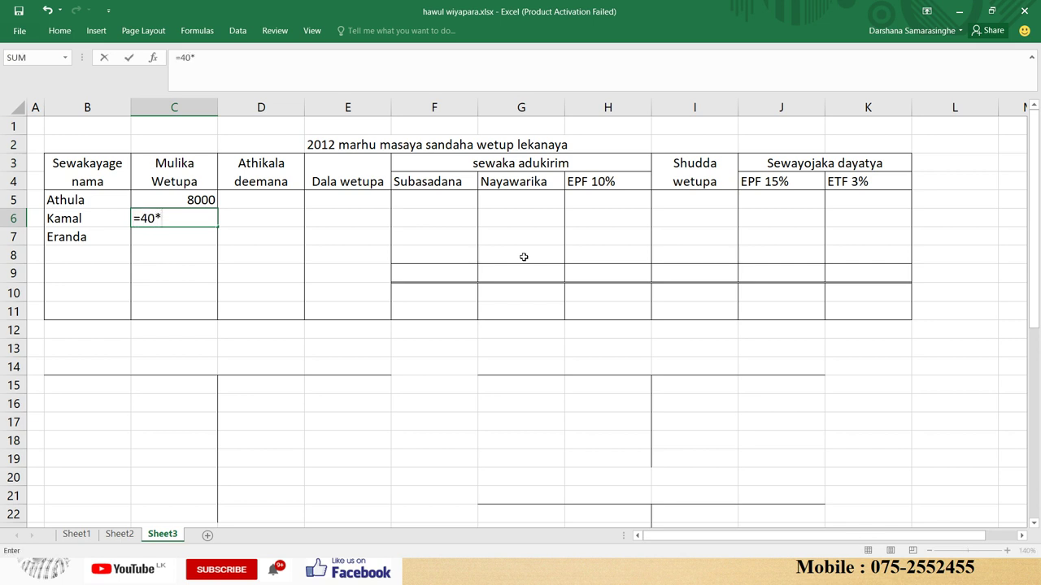
{"action": "type", "text": "200"}
{"action": "key", "text": "Return"}
{"action": "type", "text": "=40*"}
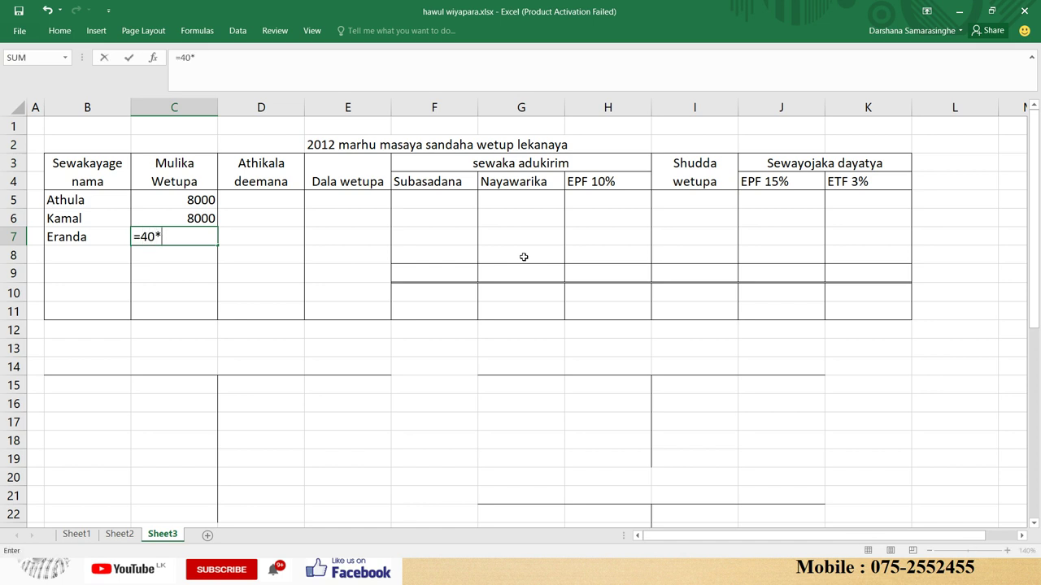
{"action": "type", "text": "200"}
{"action": "key", "text": "Return"}
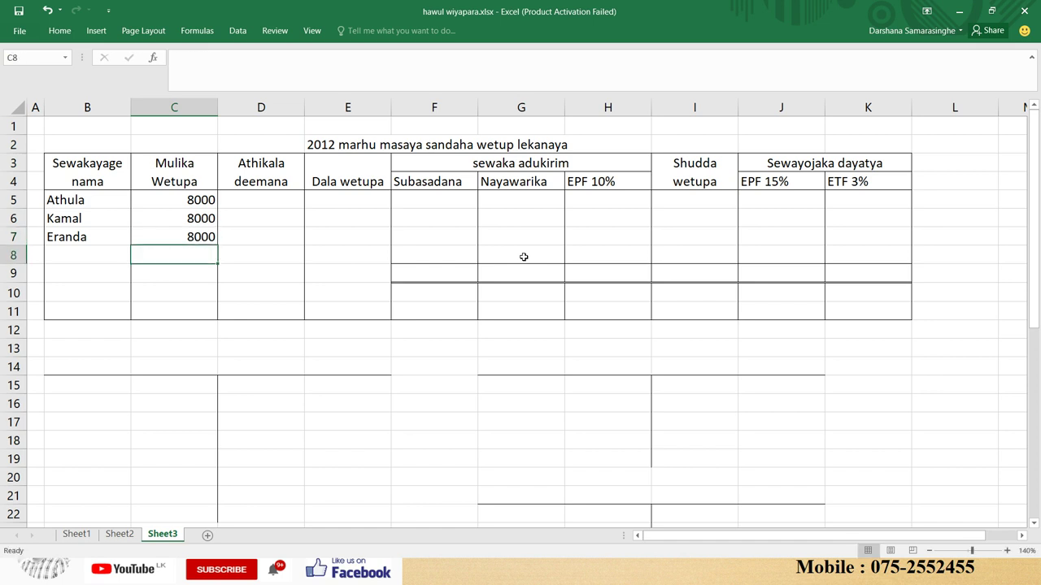
- Check the weekend hours in the PDF question and enter 0 as the first employee's overtime allowance in D5
{"action": "key", "text": "alt+Tab"}
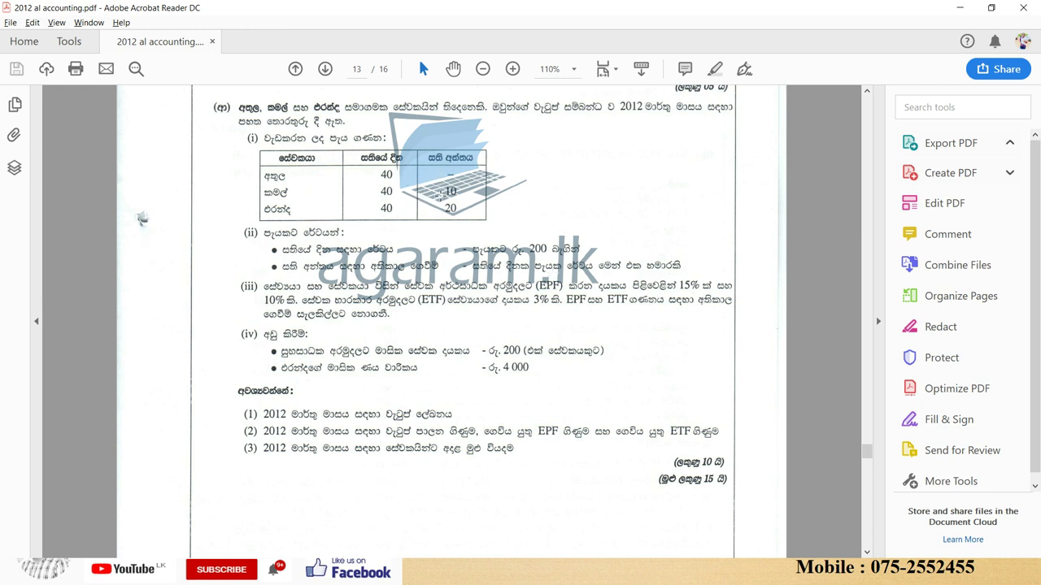
{"action": "key", "text": "alt+Tab"}
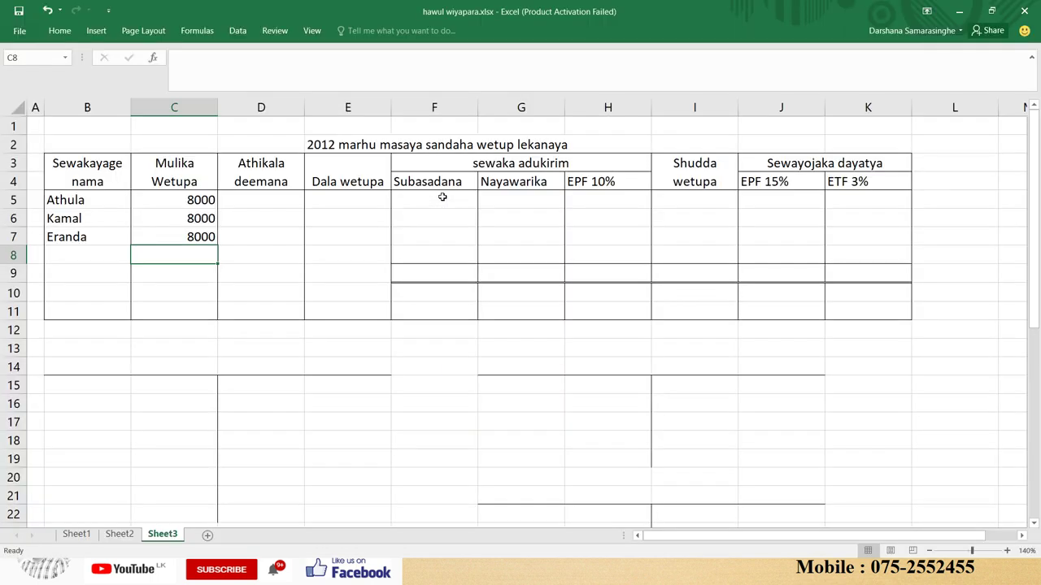
{"action": "key", "text": "Up"}
{"action": "key", "text": "Up"}
{"action": "key", "text": "Up"}
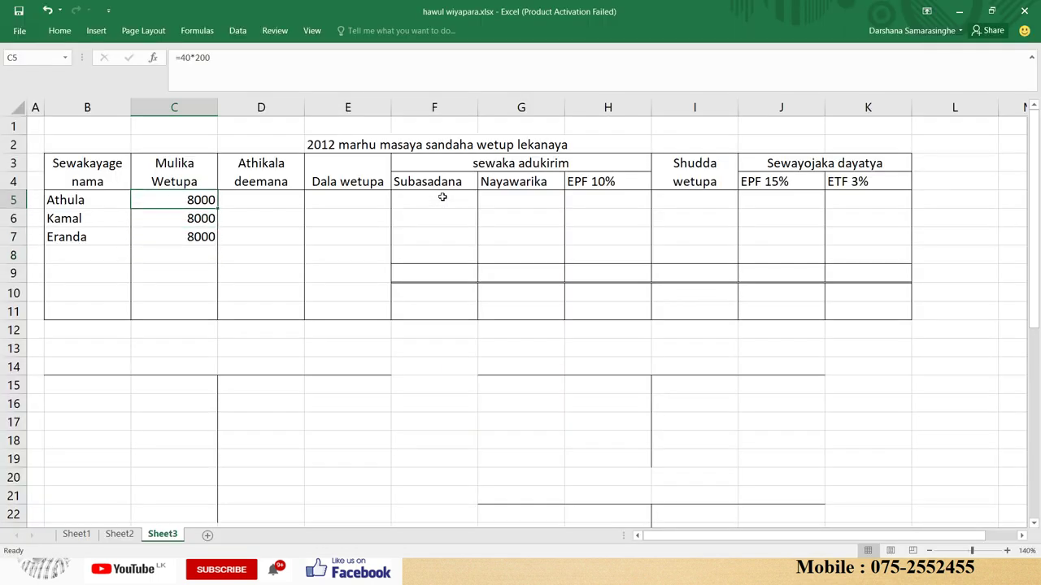
{"action": "key", "text": "Right"}
{"action": "type", "text": "0"}
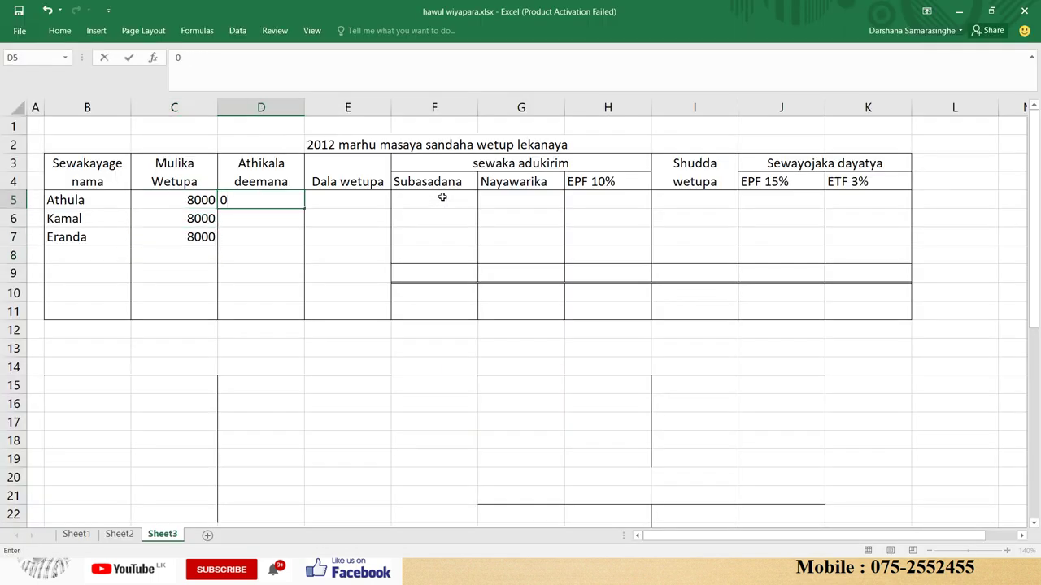
{"action": "key", "text": "Return"}
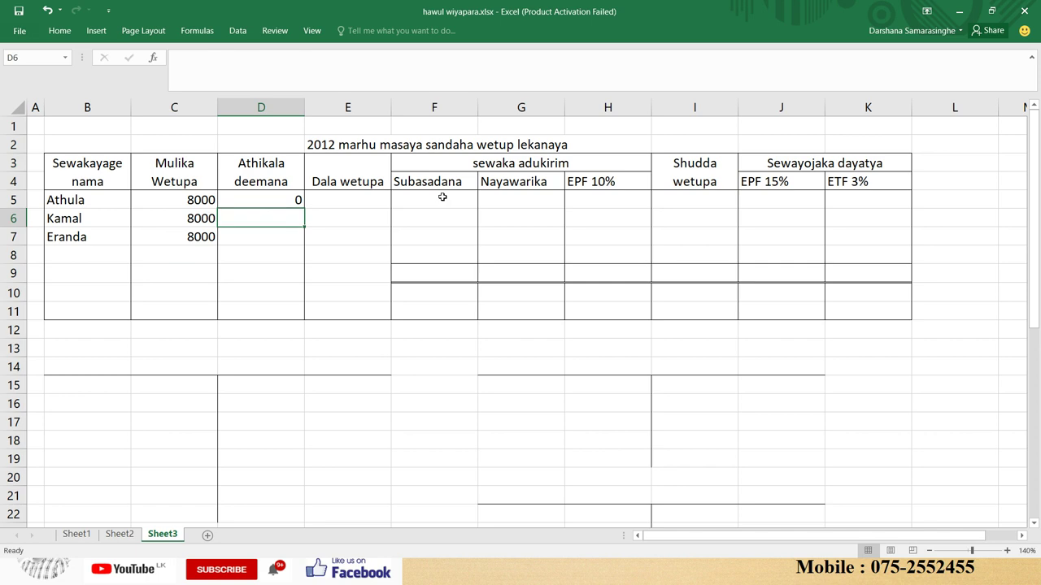
- Check the overtime rate in the PDF question and enter the second employee's overtime allowance in D6 as =300*10
{"action": "key", "text": "alt+Tab"}
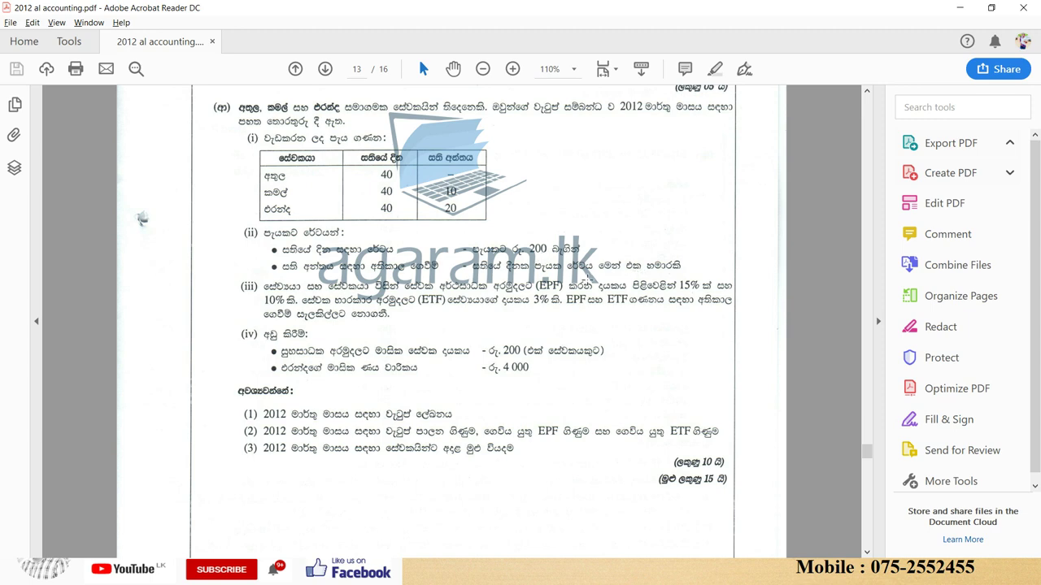
{"action": "key", "text": "alt+Tab"}
{"action": "type", "text": "=300*"}
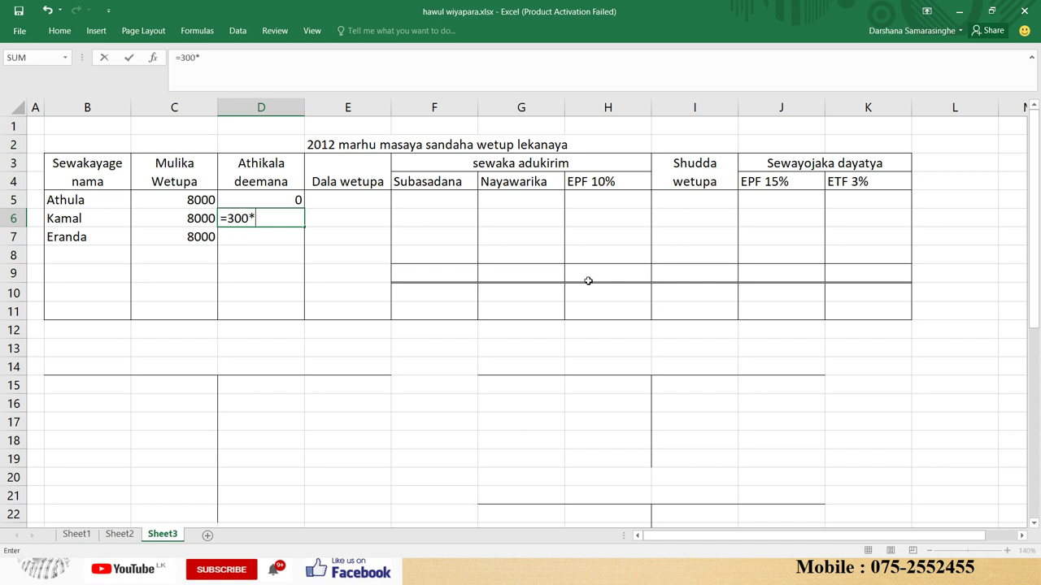
{"action": "type", "text": "10"}
{"action": "key", "text": "Return"}
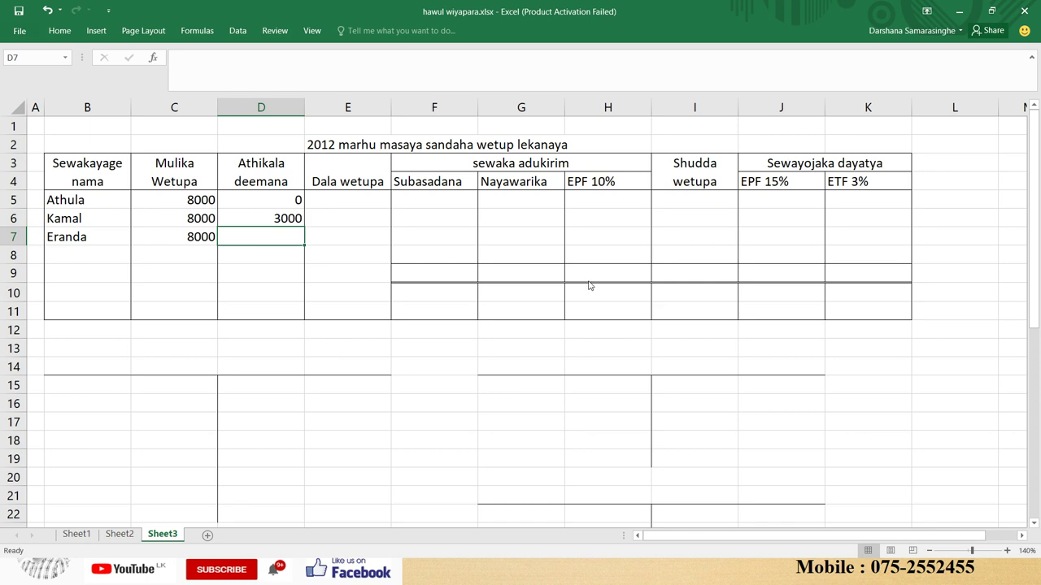
- Check the third employee's weekend hours in the PDF question and enter the overtime allowance in D7 as =20*300
{"action": "key", "text": "alt+Tab"}
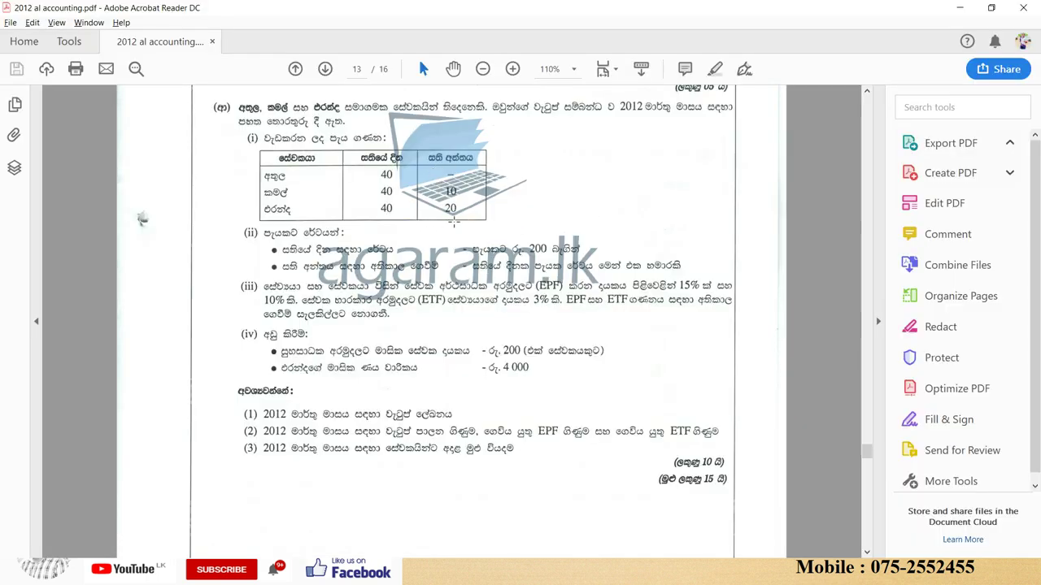
{"action": "key", "text": "alt+Tab"}
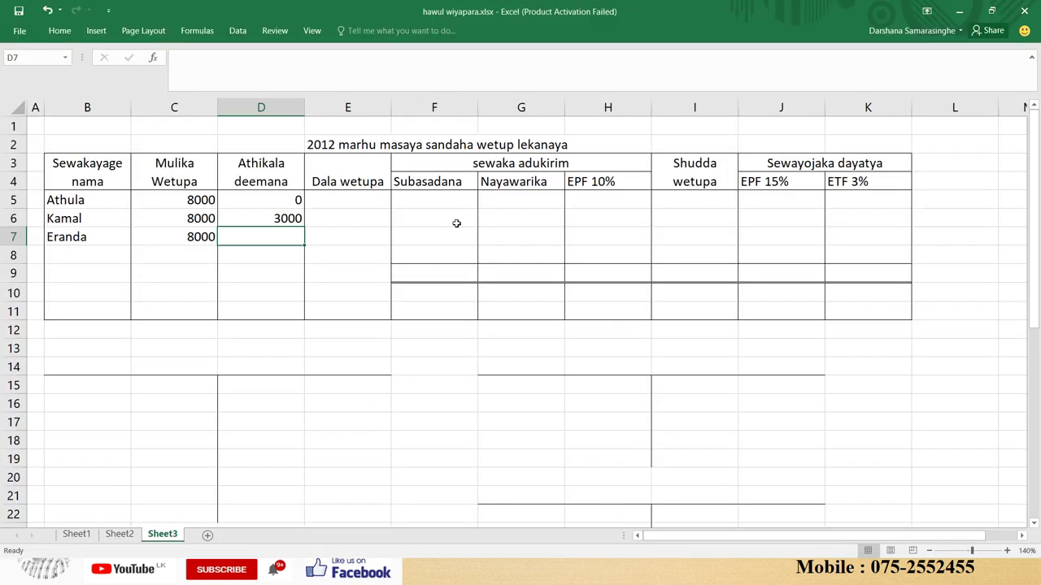
{"action": "type", "text": "=20"}
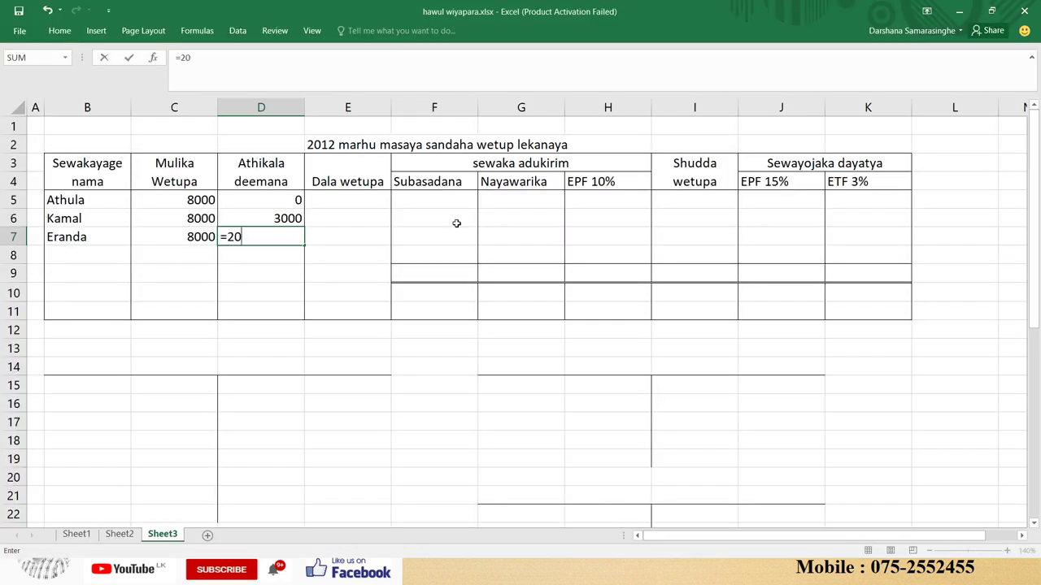
{"action": "type", "text": "*300"}
{"action": "key", "text": "Return"}
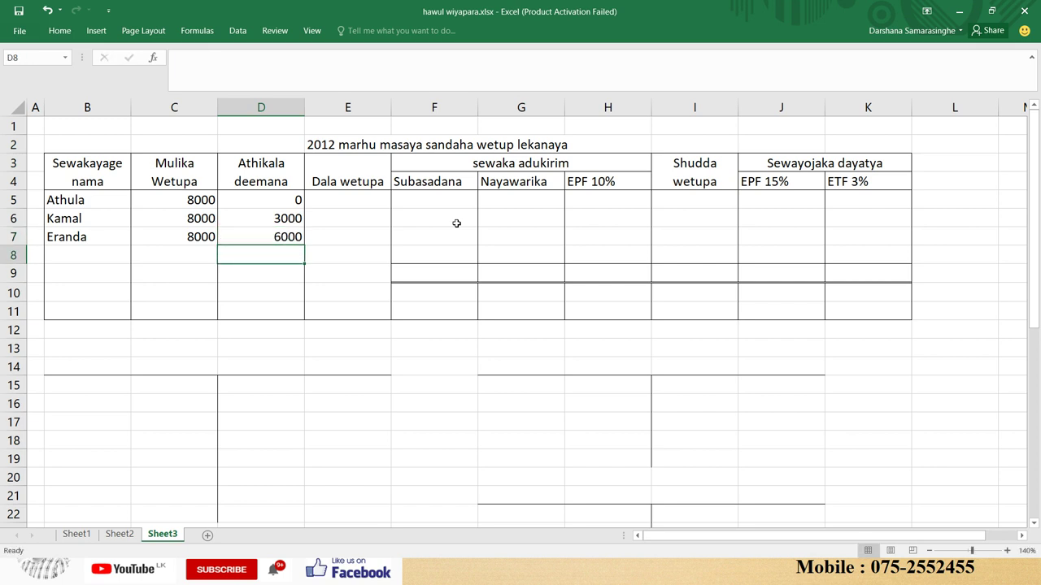
- Calculate the first employee's gross salary in E5 by adding basic salary and overtime with =C5+D5
{"action": "key", "text": "Up"}
{"action": "key", "text": "Up"}
{"action": "key", "text": "Up"}
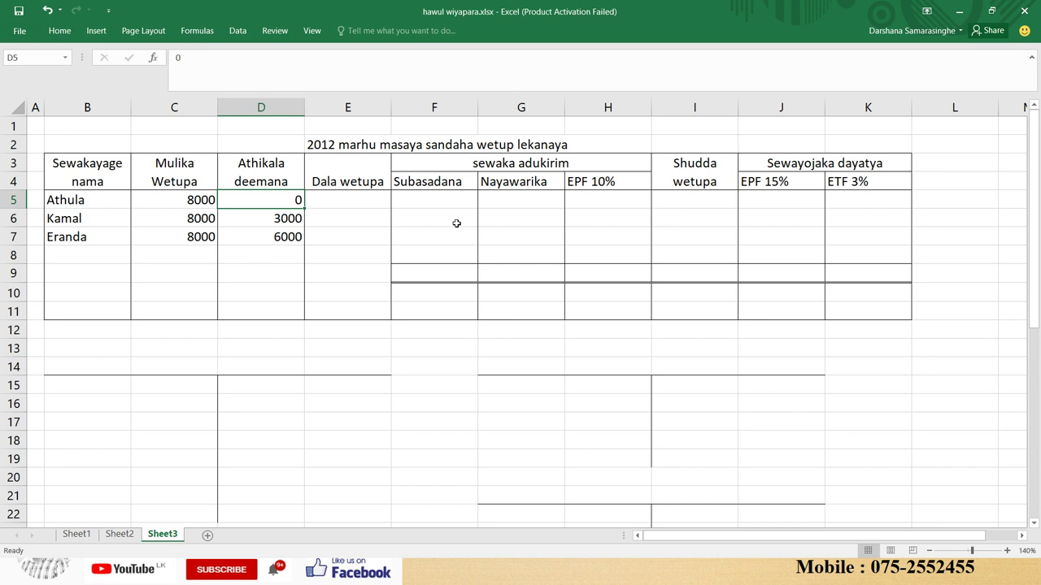
{"action": "key", "text": "Right"}
{"action": "key", "text": "Left"}
{"action": "key", "text": "Left"}
{"action": "key", "text": "Left"}
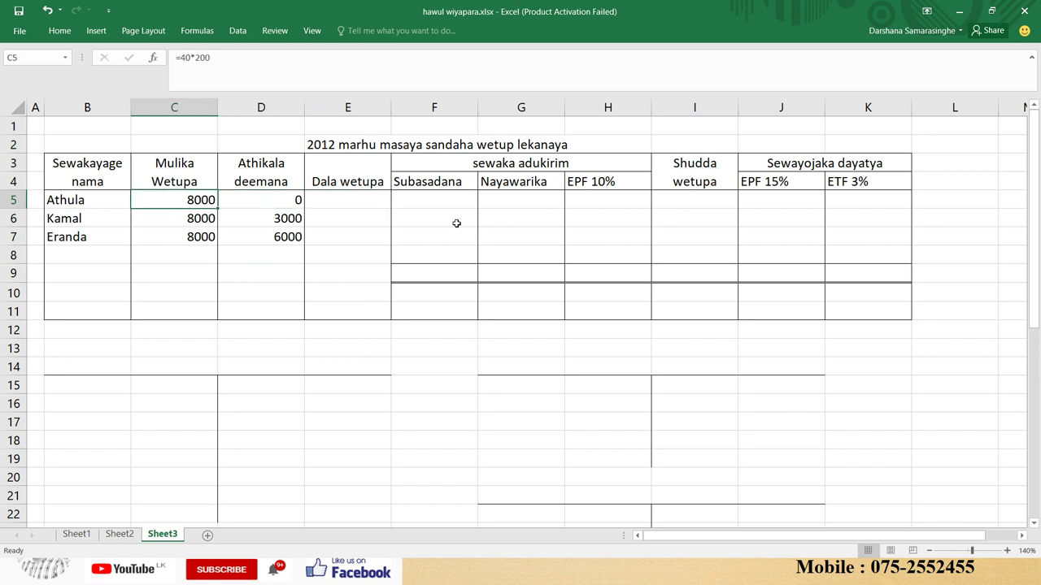
{"action": "key", "text": "Right"}
{"action": "key", "text": "Right"}
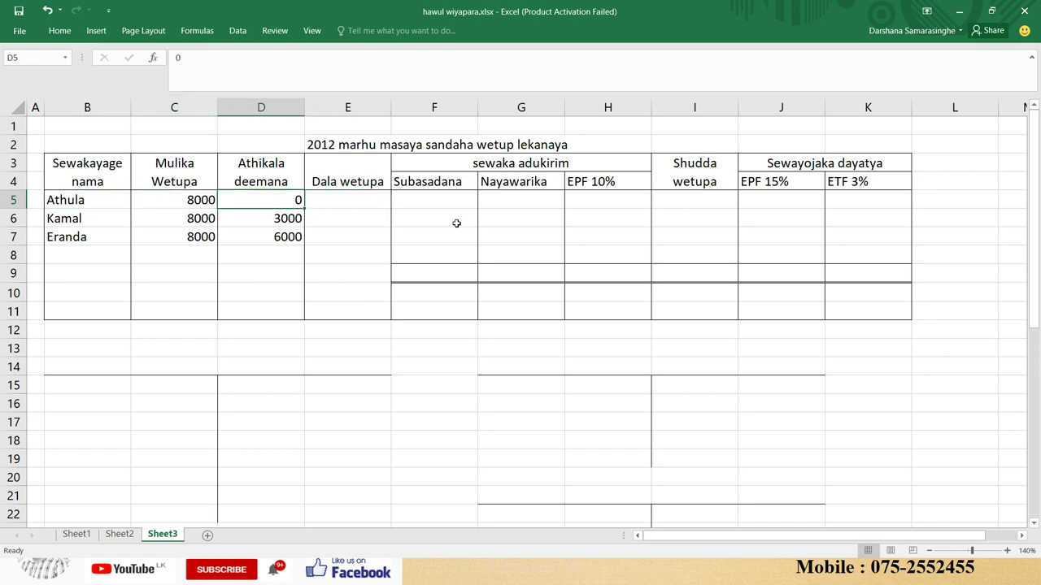
{"action": "key", "text": "Right"}
{"action": "type", "text": "="}
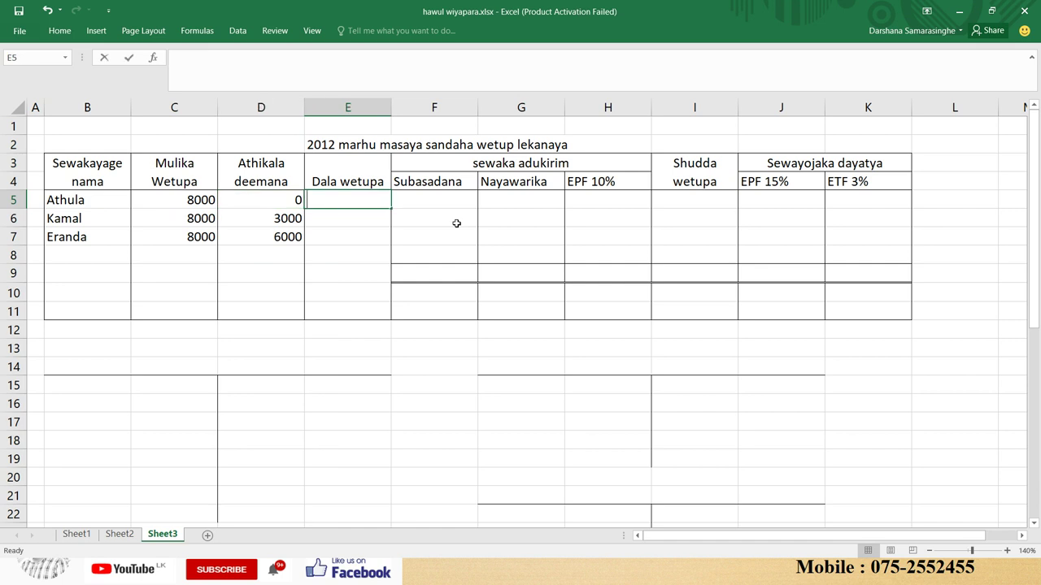
{"action": "key", "text": "Down"}
{"action": "key", "text": "Down"}
{"action": "key", "text": "Up"}
{"action": "key", "text": "Up"}
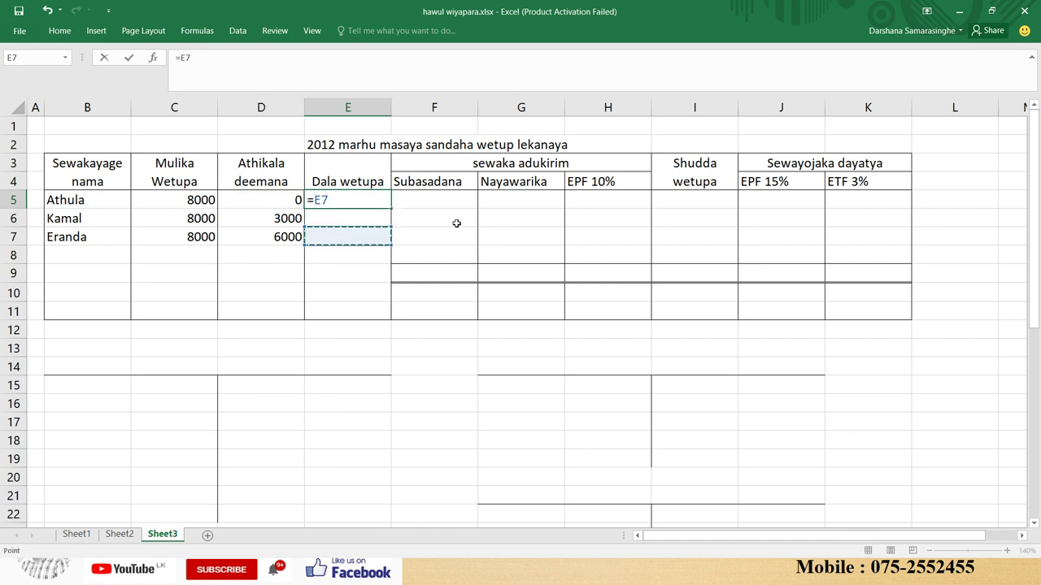
{"action": "key", "text": "Left"}
{"action": "key", "text": "Left"}
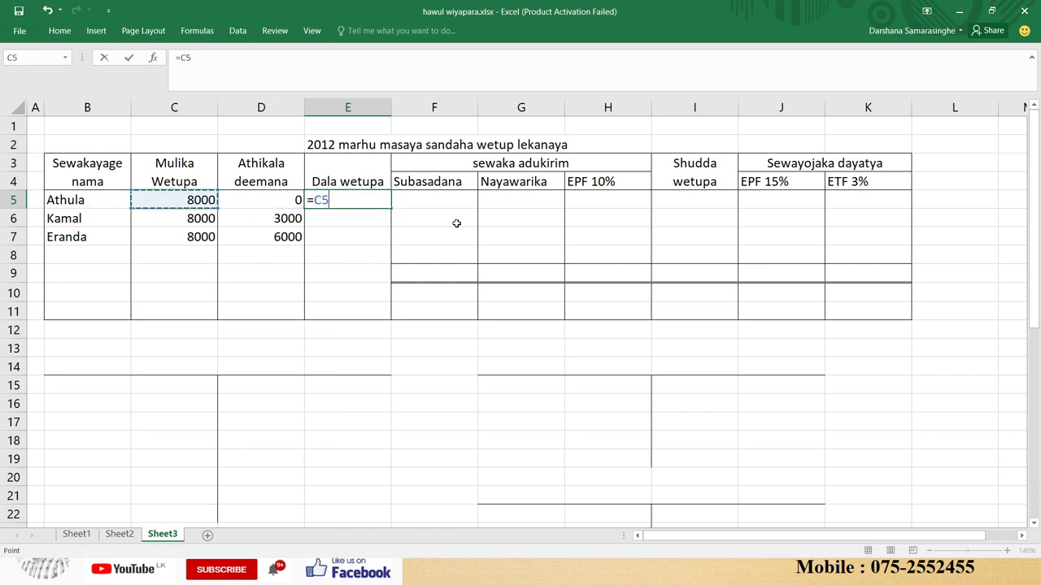
{"action": "type", "text": "+"}
{"action": "key", "text": "Left"}
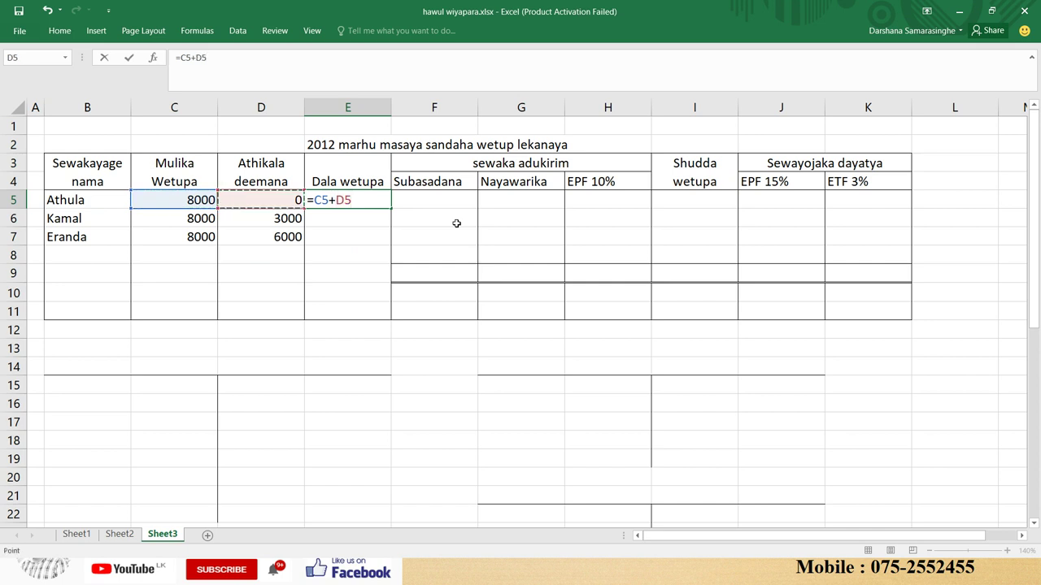
{"action": "key", "text": "Return"}
- Calculate the second employee's gross salary in E6 with =D6+C6
{"action": "type", "text": "="}
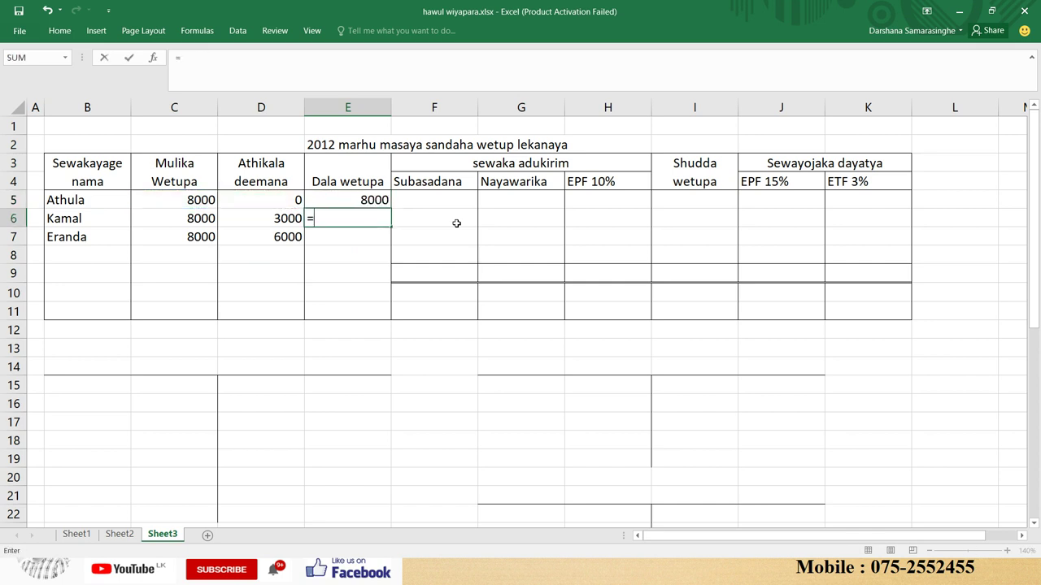
{"action": "key", "text": "Left"}
{"action": "type", "text": "+"}
{"action": "key", "text": "Left"}
{"action": "key", "text": "Left"}
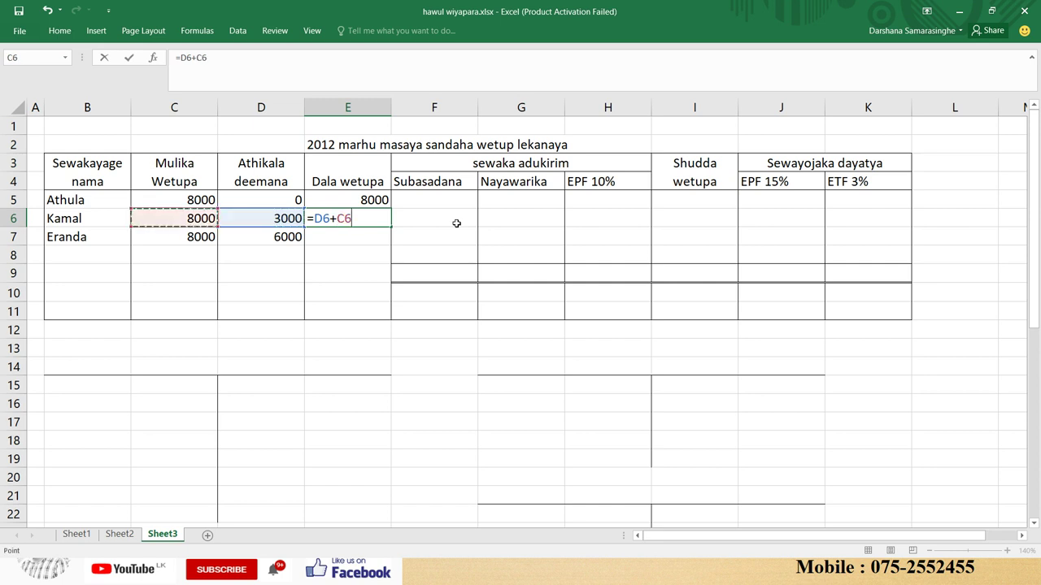
{"action": "key", "text": "Return"}
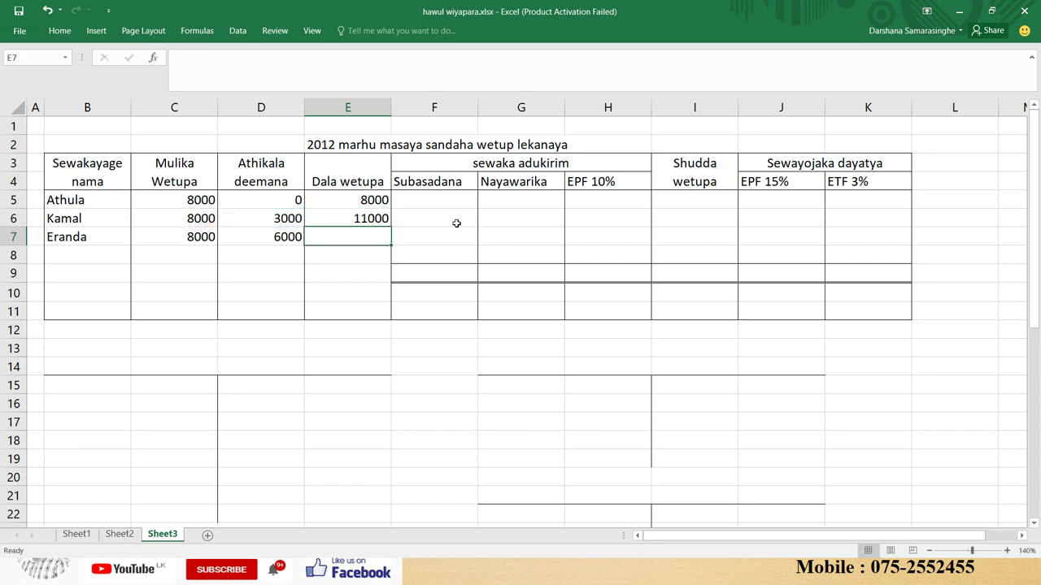
- Calculate the third employee's gross salary in E7 with =D7+C7
{"action": "type", "text": "="}
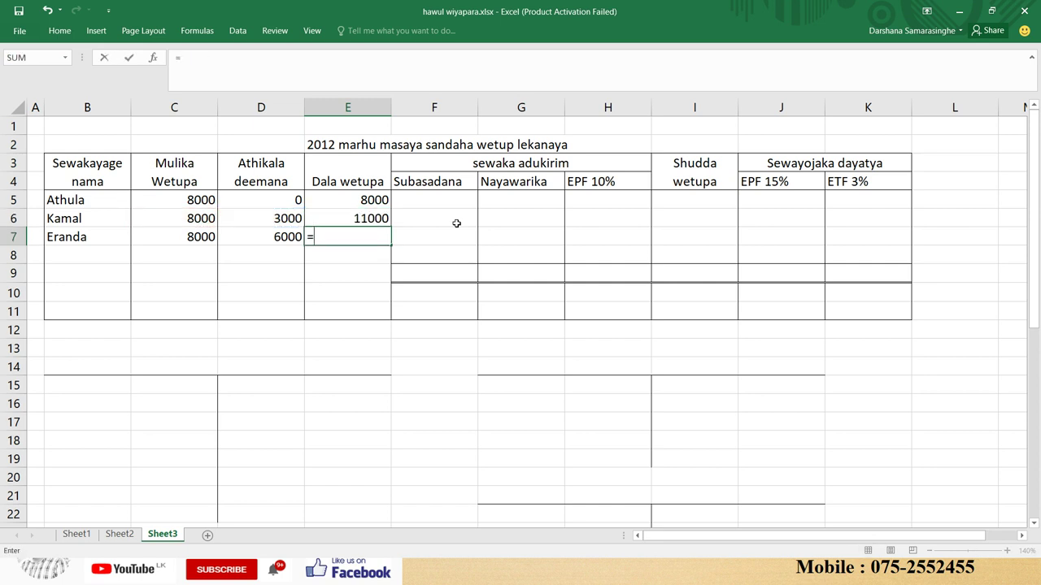
{"action": "key", "text": "Left"}
{"action": "type", "text": "+"}
{"action": "key", "text": "Left"}
{"action": "key", "text": "Left"}
{"action": "key", "text": "Return"}
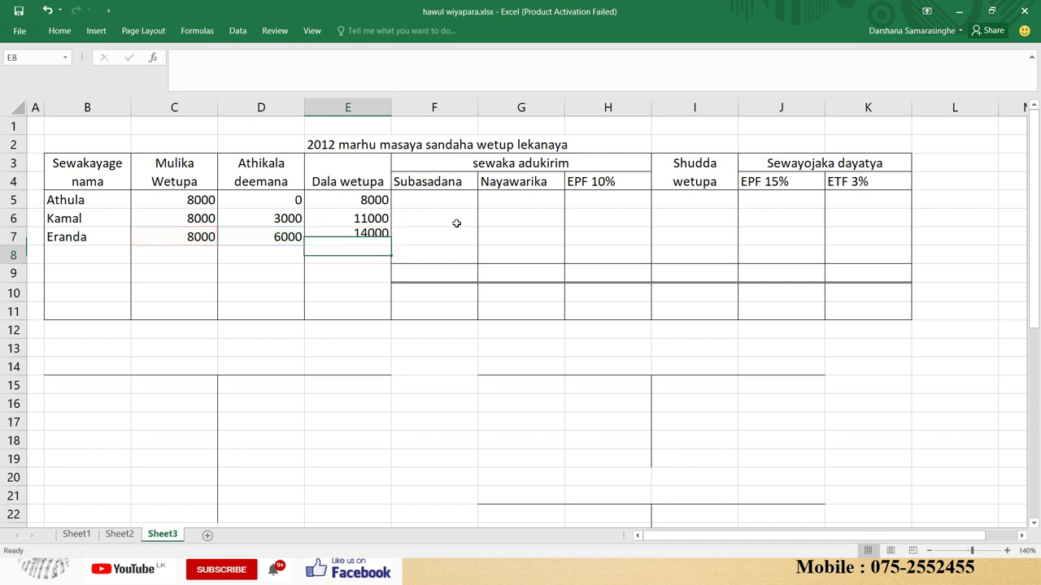
- Copy the bordered total cell F9 onto E9 so the gross salary column gets the same total lines
{"action": "key", "text": "Up"}
{"action": "key", "text": "Up"}
{"action": "key", "text": "Up"}
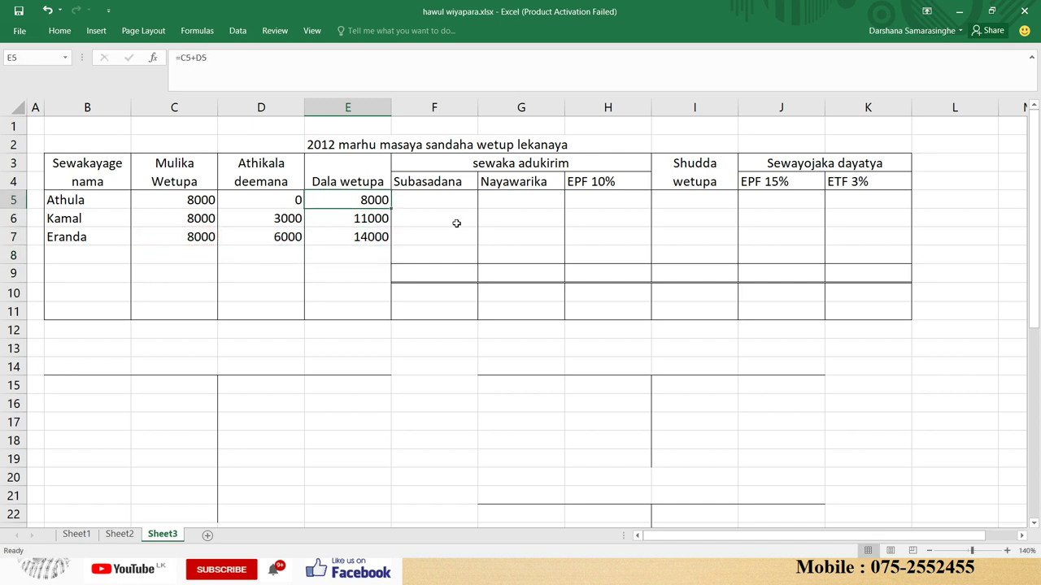
{"action": "key", "text": "Down"}
{"action": "key", "text": "Down"}
{"action": "key", "text": "Down"}
{"action": "key", "text": "Down"}
{"action": "key", "text": "Right"}
{"action": "key", "text": "ctrl+c"}
{"action": "key", "text": "Left"}
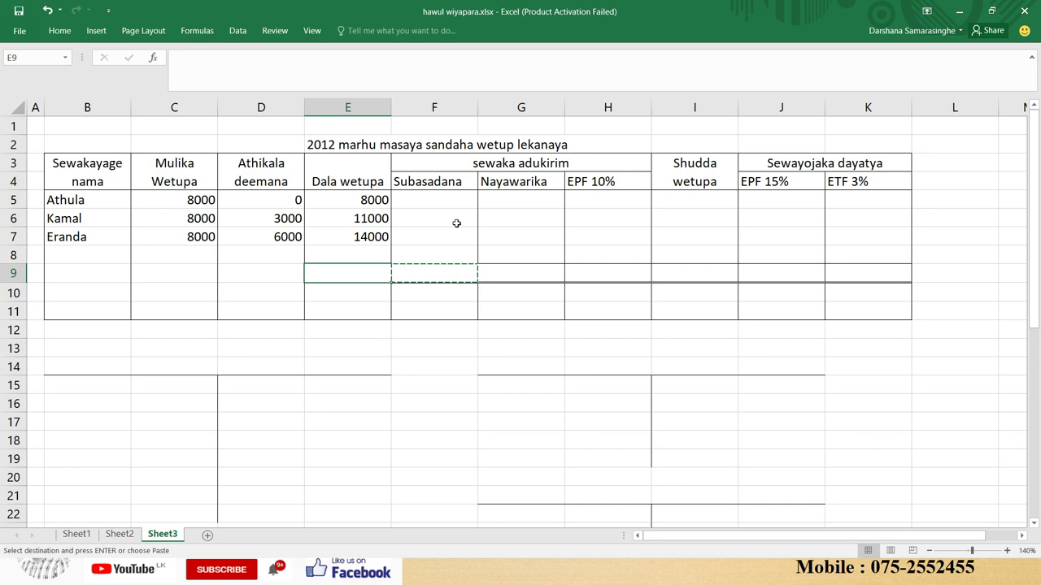
- Look up the monthly welfare contribution in the PDF question and enter 200 for all three employees in F5:F7 under Subasadana
{"action": "key", "text": "Up"}
{"action": "key", "text": "Up"}
{"action": "key", "text": "Up"}
{"action": "key", "text": "Up"}
{"action": "key", "text": "Right"}
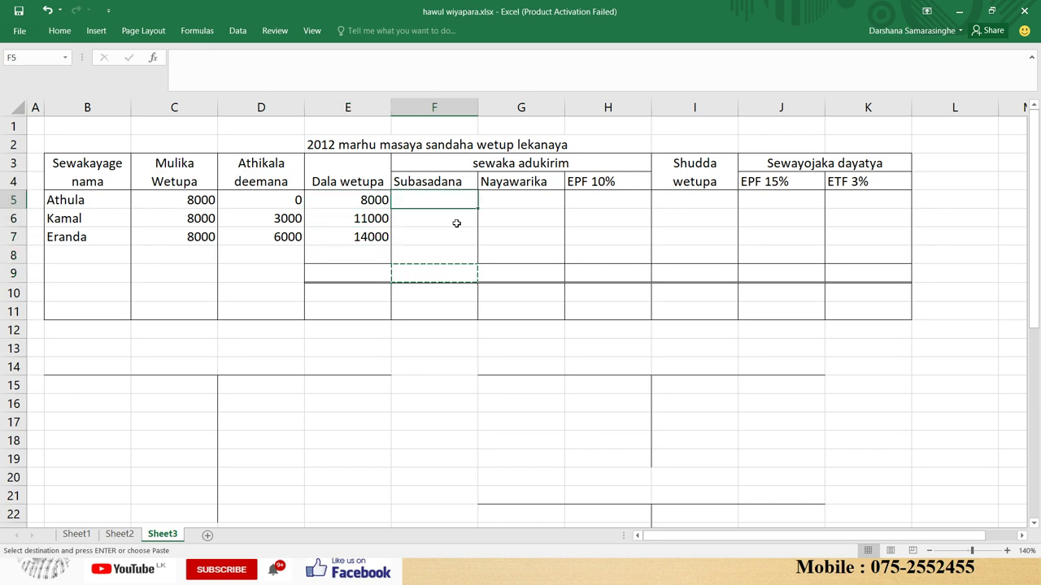
{"action": "key", "text": "alt+Tab"}
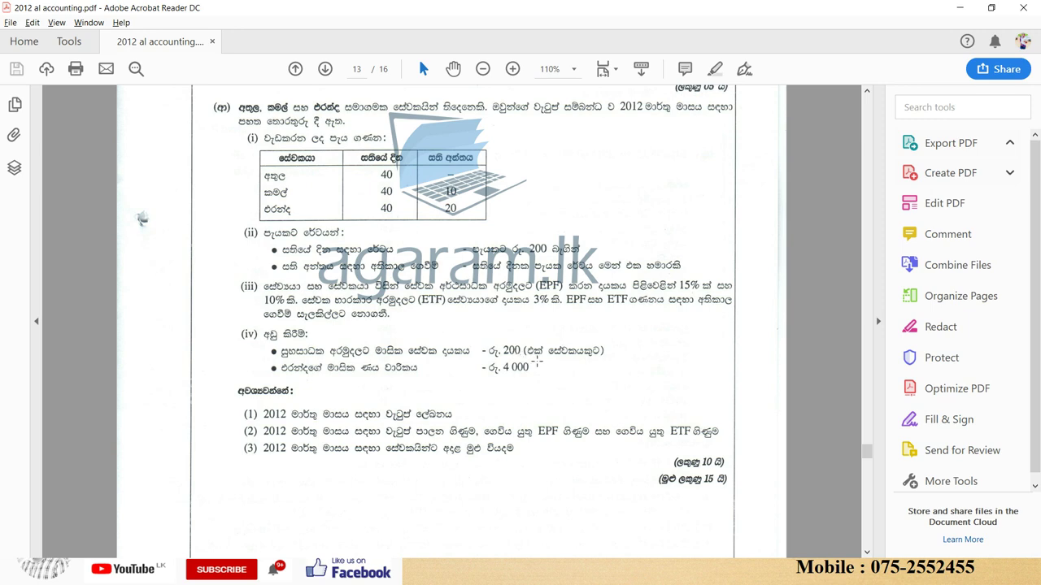
{"action": "key", "text": "alt+Tab"}
{"action": "type", "text": "200"}
{"action": "key", "text": "Return"}
{"action": "type", "text": "20"}
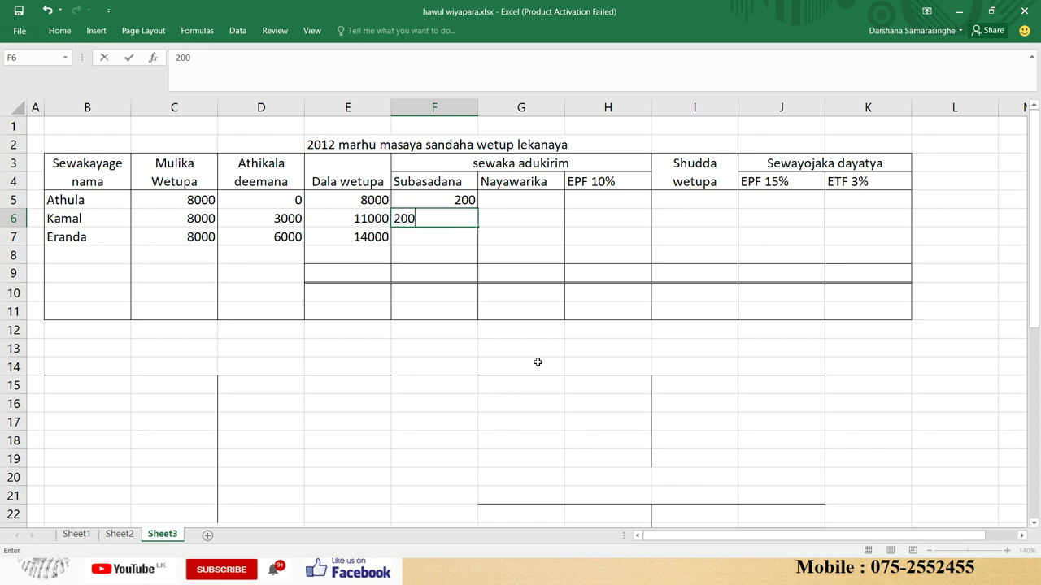
{"action": "type", "text": "0"}
{"action": "key", "text": "Return"}
{"action": "type", "text": "200"}
{"action": "key", "text": "Return"}
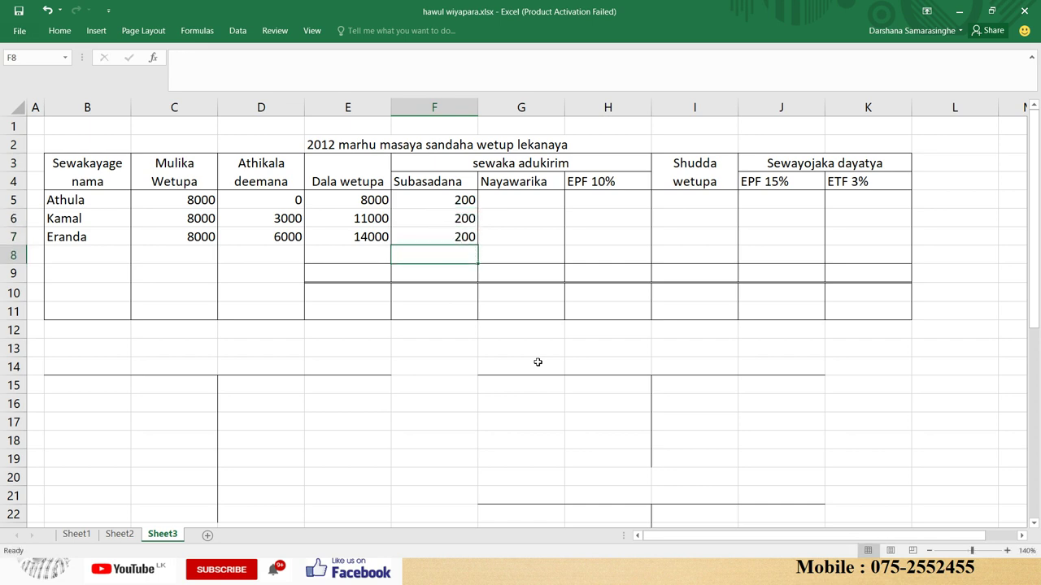
- Check the loan instalment in the PDF question and fill the Nayawarika column with 4000 in G7 and 0 in G6 and G5
{"action": "key", "text": "alt+Tab"}
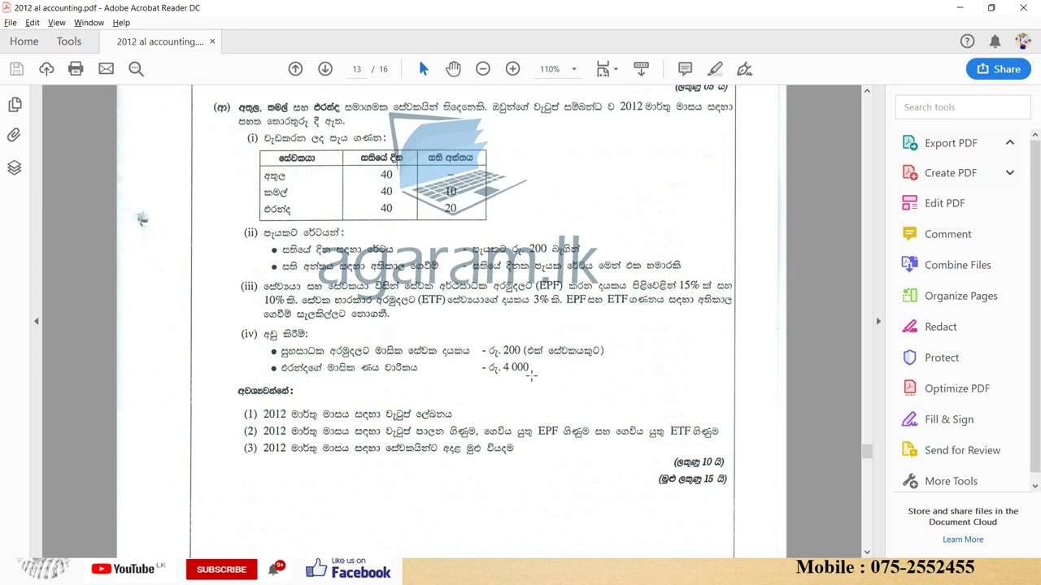
{"action": "key", "text": "alt+Tab"}
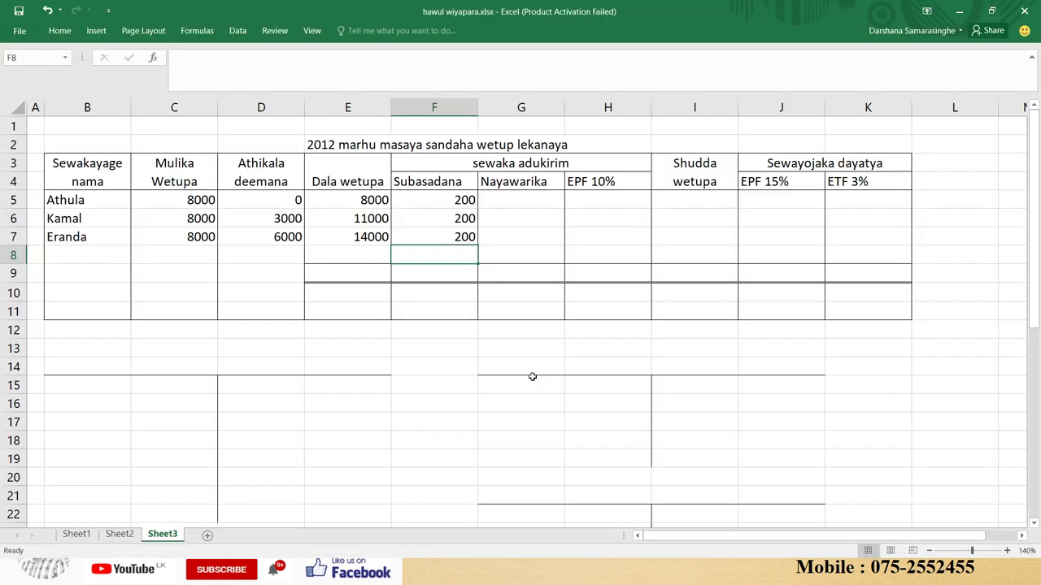
{"action": "key", "text": "Up"}
{"action": "key", "text": "Up"}
{"action": "key", "text": "Down"}
{"action": "key", "text": "Up"}
{"action": "key", "text": "Down"}
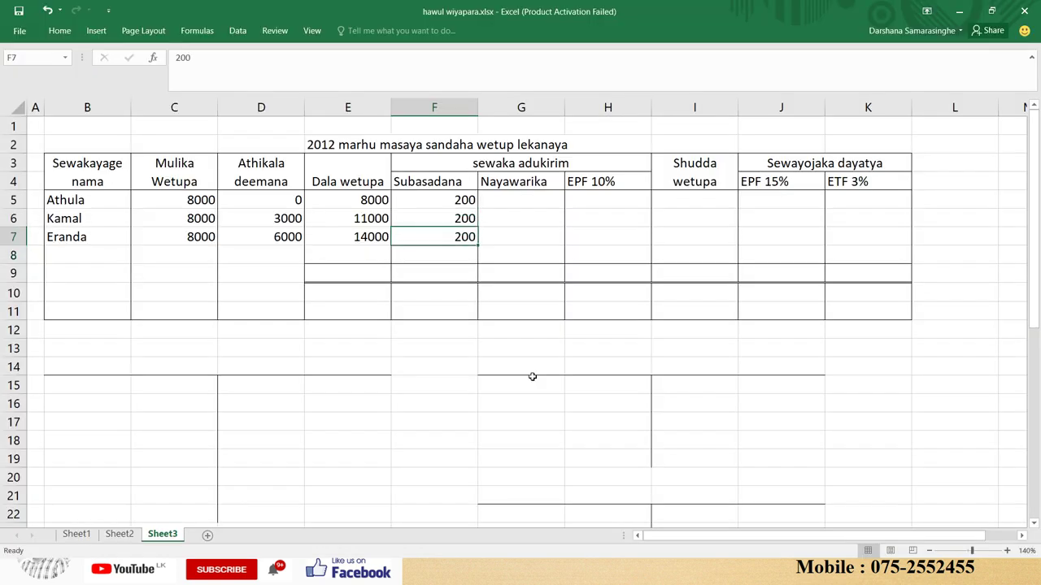
{"action": "key", "text": "Right"}
{"action": "type", "text": "4000"}
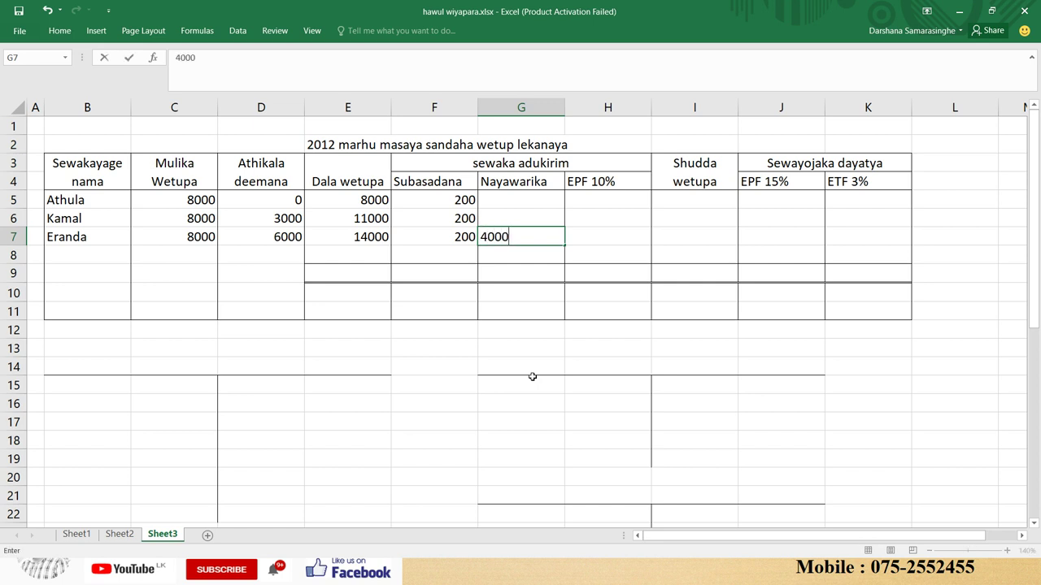
{"action": "key", "text": "Up"}
{"action": "type", "text": "0"}
{"action": "key", "text": "Up"}
{"action": "type", "text": "0"}
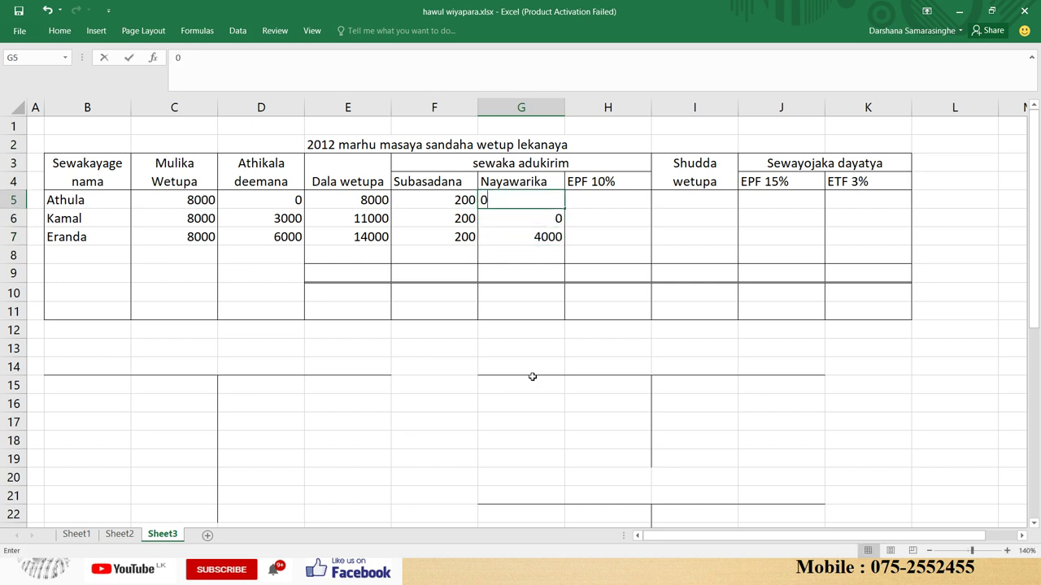
{"action": "key", "text": "Up"}
- Check the EPF rate in the PDF question and calculate each employee's 10% EPF deduction in H5:H7 with =8000*.1
{"action": "key", "text": "Down"}
{"action": "key", "text": "Right"}
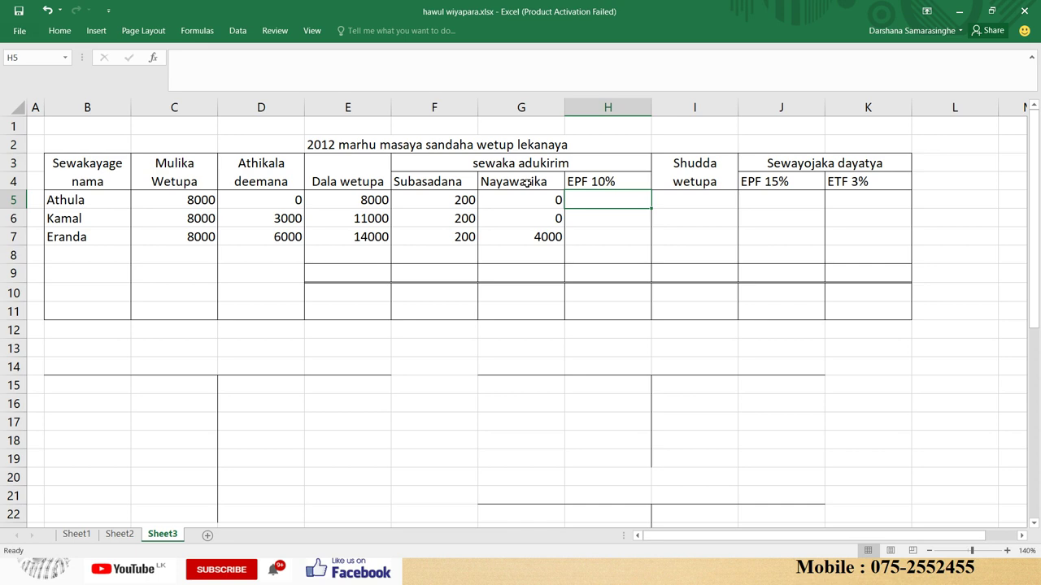
{"action": "key", "text": "alt+Tab"}
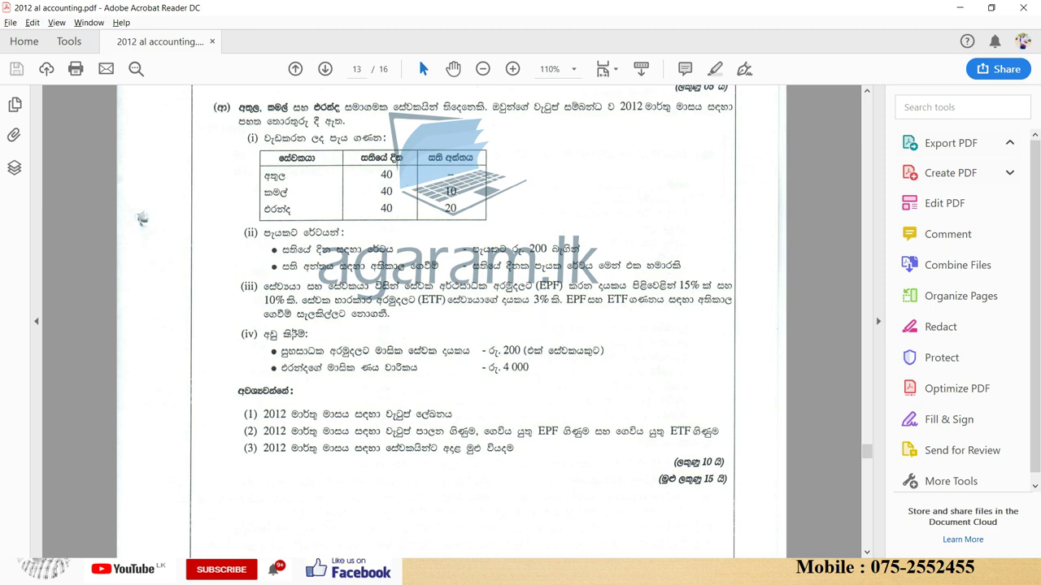
{"action": "key", "text": "alt+Tab"}
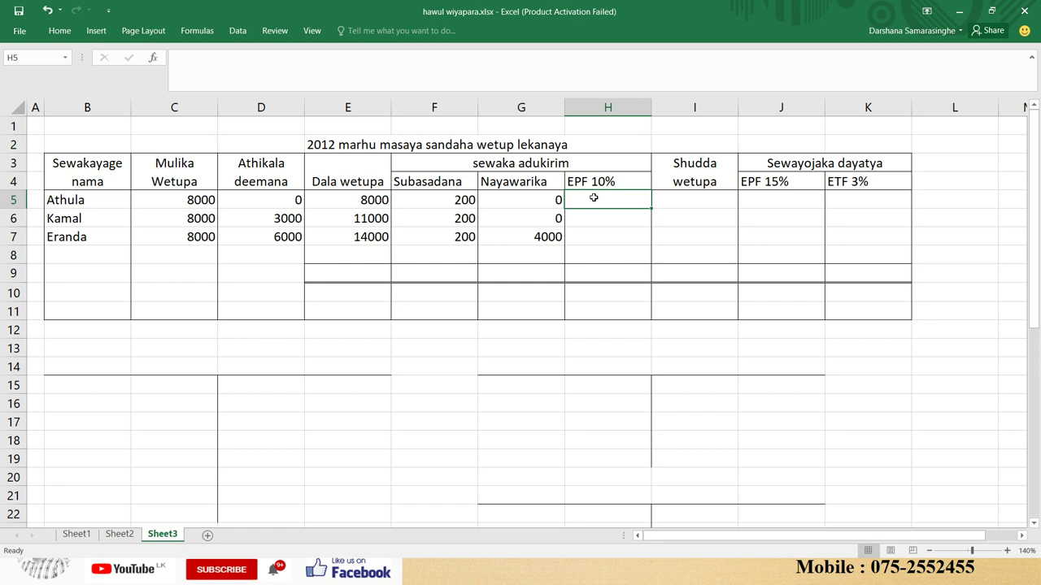
{"action": "type", "text": "="}
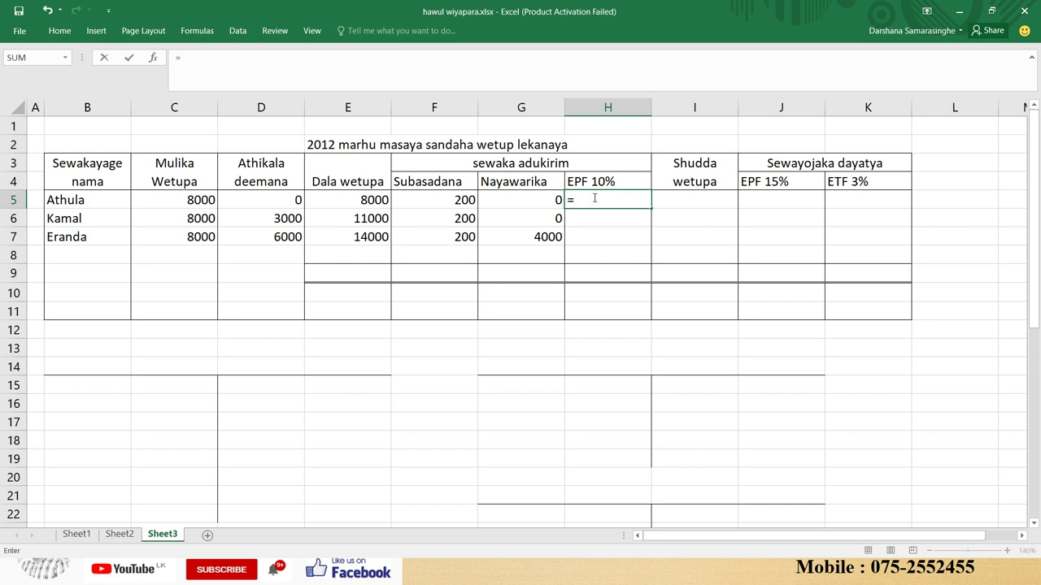
{"action": "type", "text": "8000*.1"}
{"action": "key", "text": "Return"}
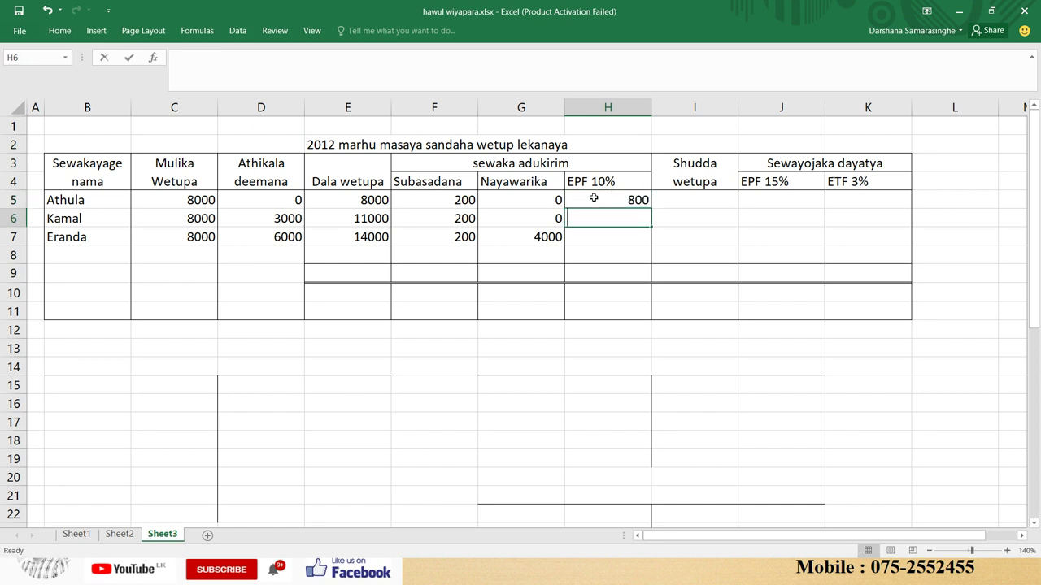
{"action": "type", "text": "=8000"}
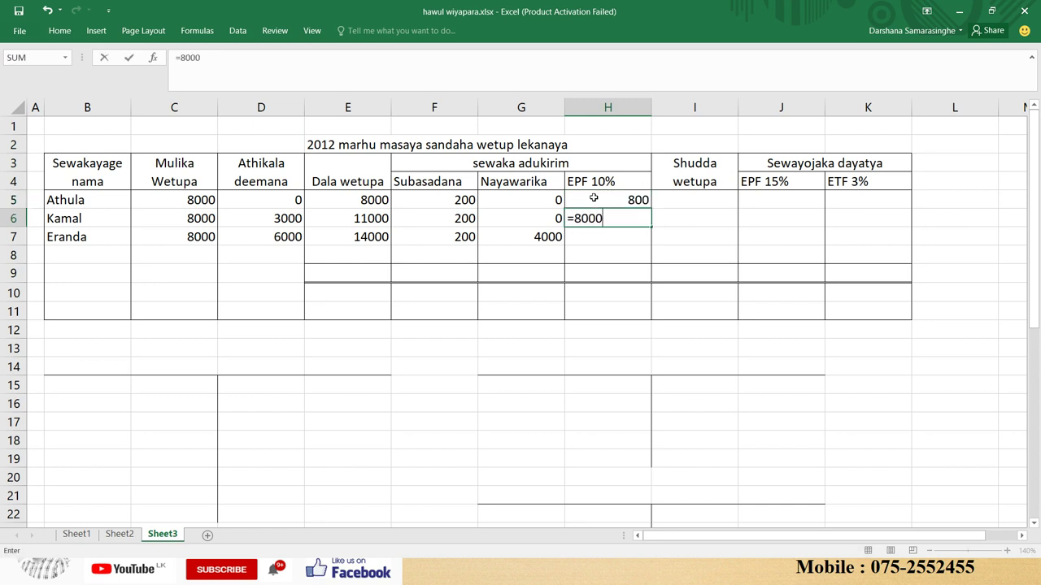
{"action": "type", "text": "*.1"}
{"action": "key", "text": "Return"}
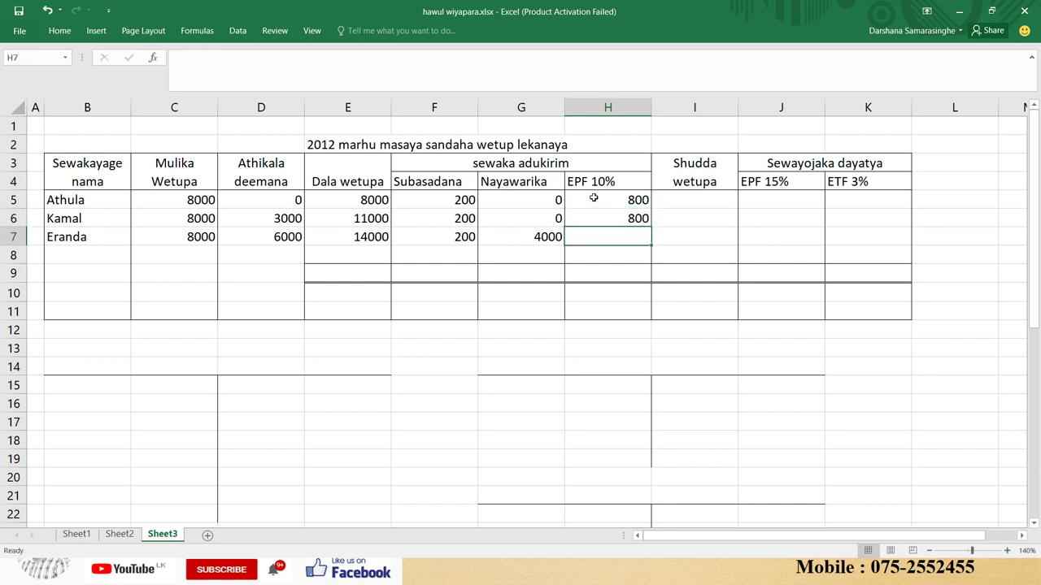
{"action": "type", "text": "="}
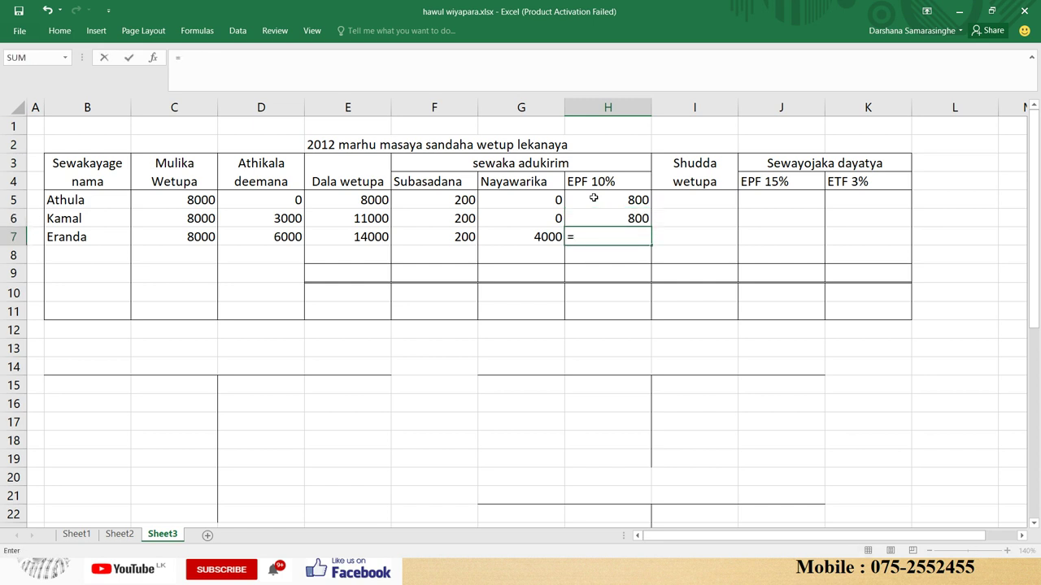
{"action": "type", "text": "8000*.1"}
{"action": "key", "text": "Return"}
{"action": "key", "text": "Up"}
{"action": "key", "text": "Up"}
{"action": "key", "text": "Up"}
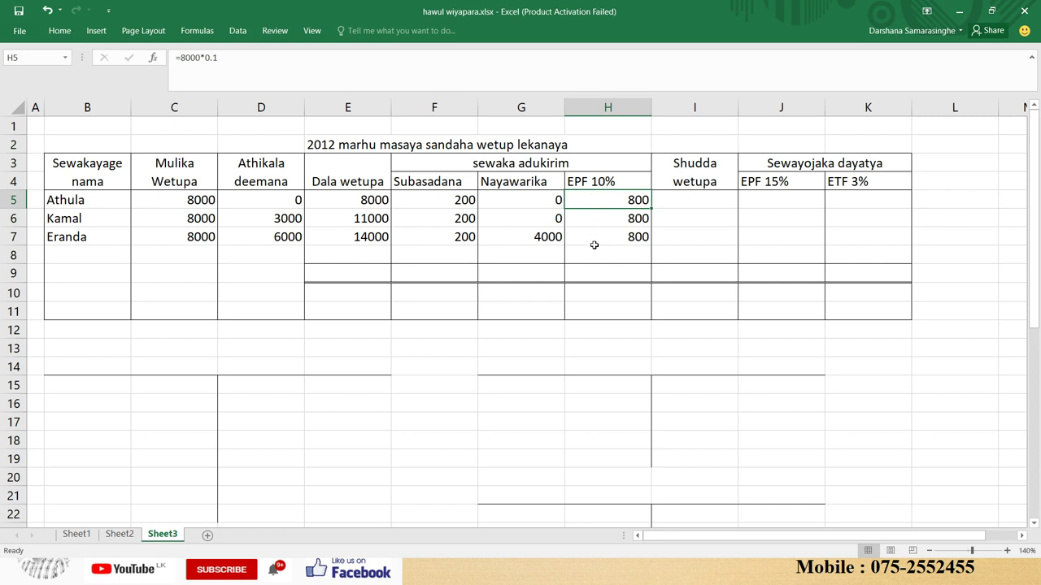
- Calculate the first employee's net salary in I5 by subtracting the three deductions from gross salary with =E5-F5-G5-H5
{"action": "left_click", "coordinate": [693, 208]}
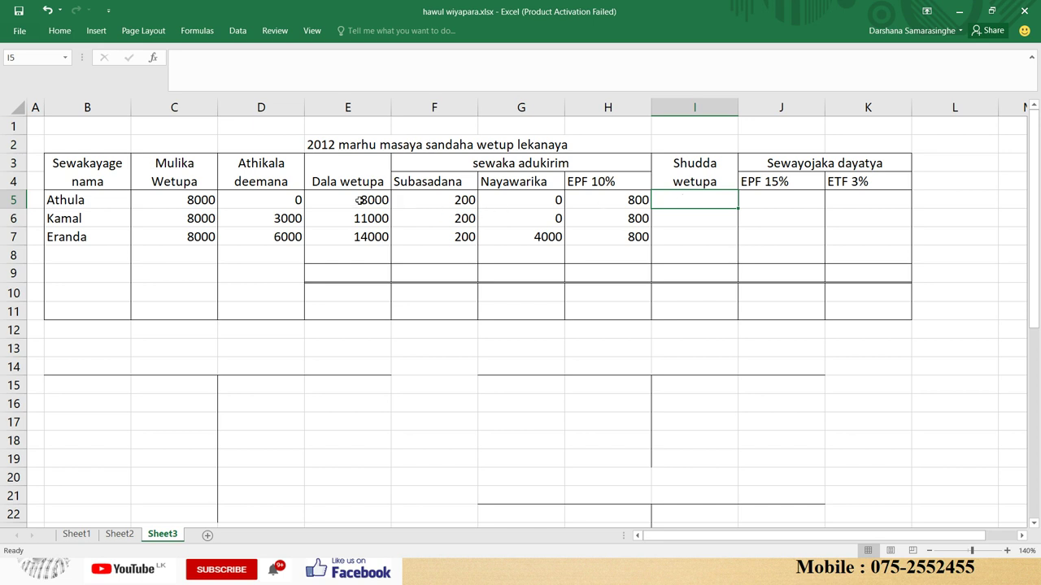
{"action": "left_click", "coordinate": [426, 201]}
{"action": "left_click", "coordinate": [504, 204]}
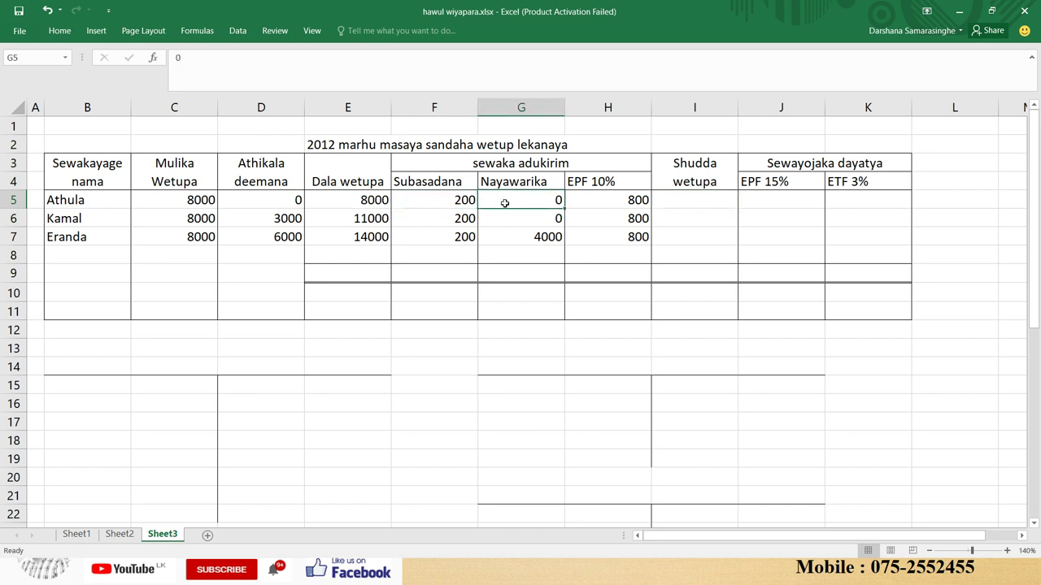
{"action": "left_click", "coordinate": [609, 197]}
{"action": "left_click", "coordinate": [667, 200]}
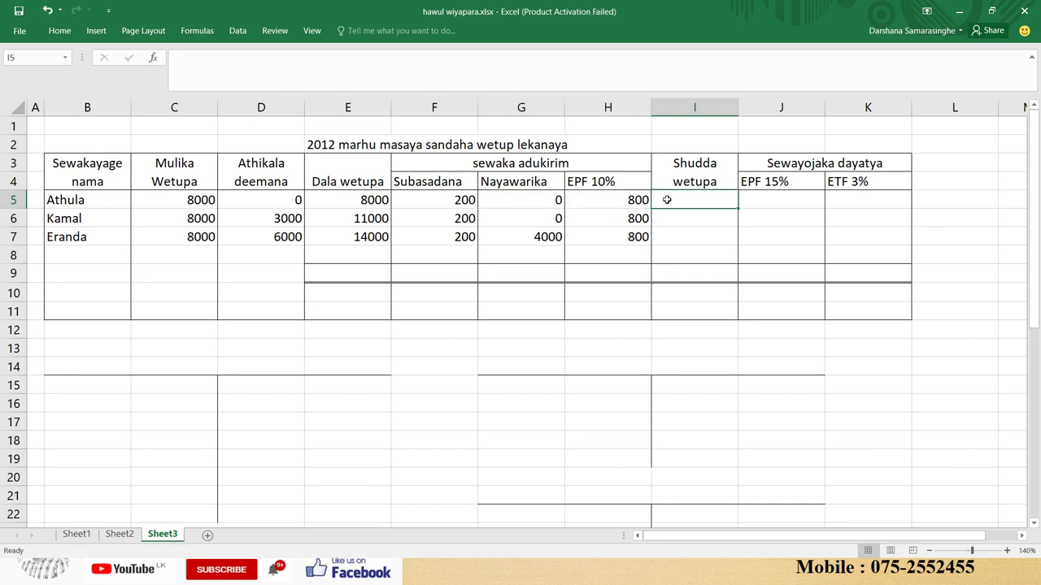
{"action": "type", "text": "="}
{"action": "key", "text": "Left"}
{"action": "key", "text": "Left"}
{"action": "key", "text": "Left"}
{"action": "key", "text": "Left"}
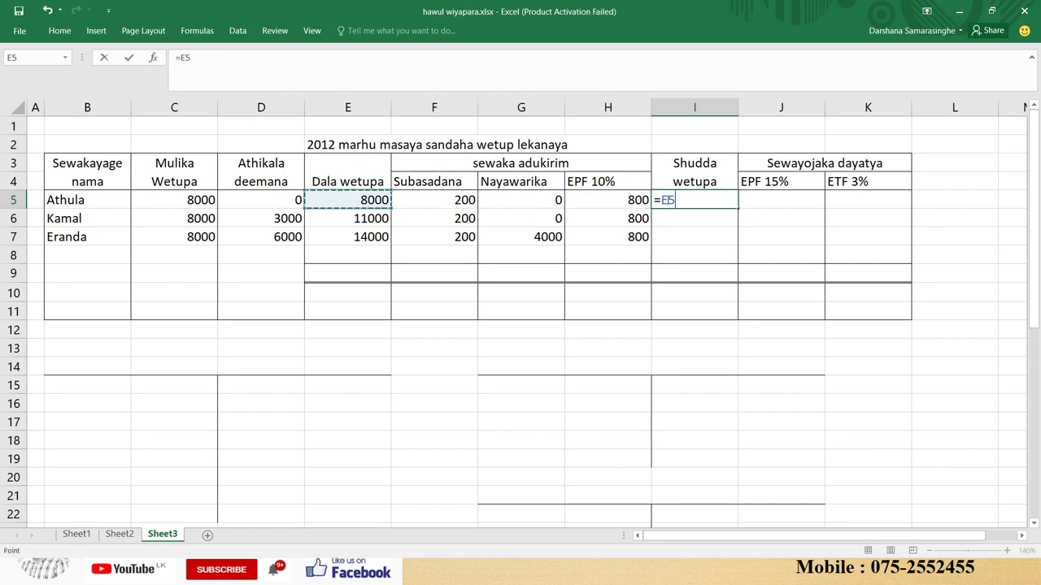
{"action": "type", "text": "-"}
{"action": "key", "text": "Left"}
{"action": "key", "text": "Left"}
{"action": "key", "text": "Left"}
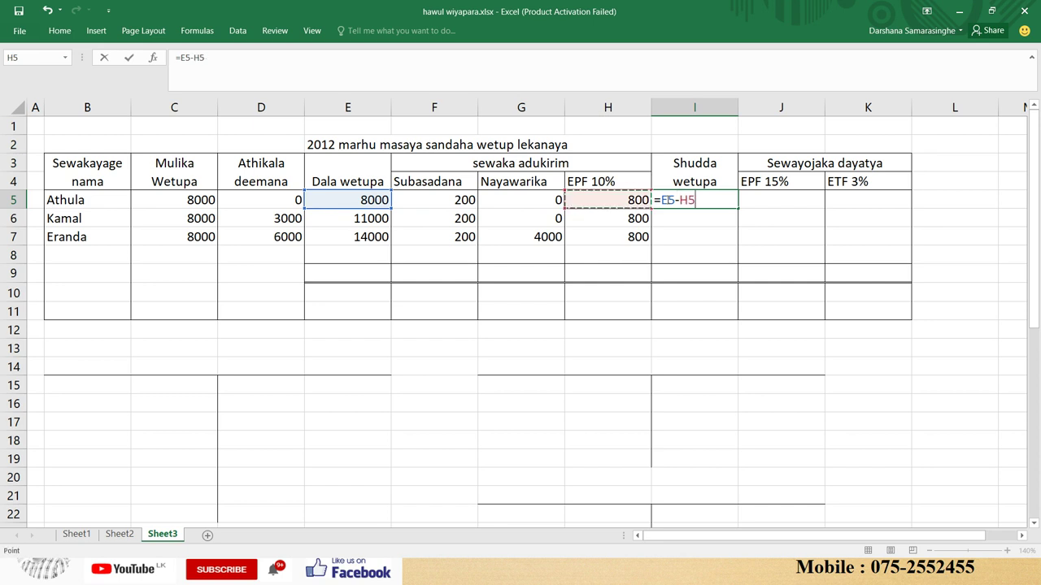
{"action": "type", "text": "-"}
{"action": "key", "text": "Left"}
{"action": "key", "text": "Left"}
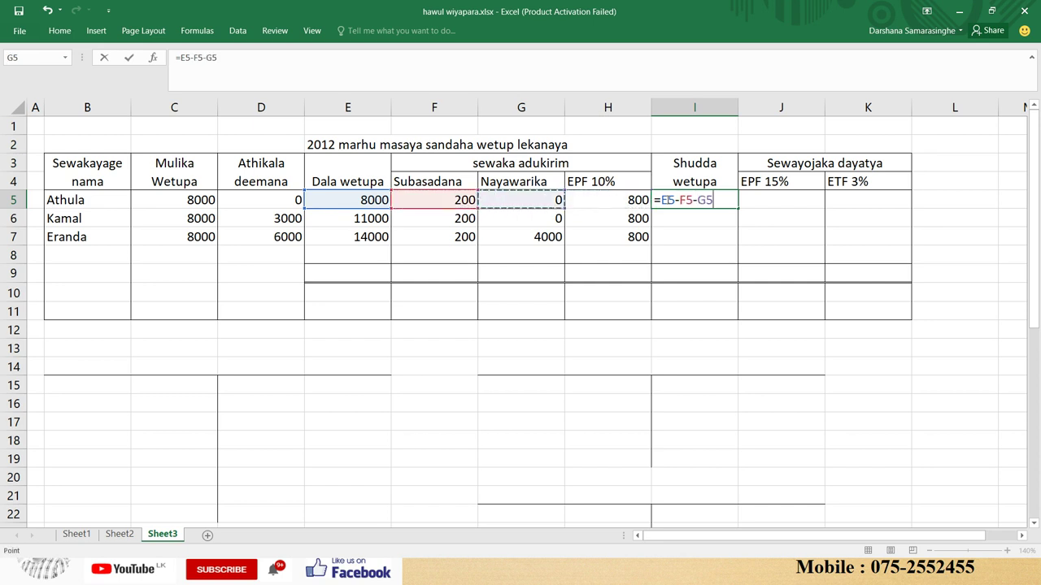
{"action": "type", "text": "-"}
{"action": "key", "text": "Left"}
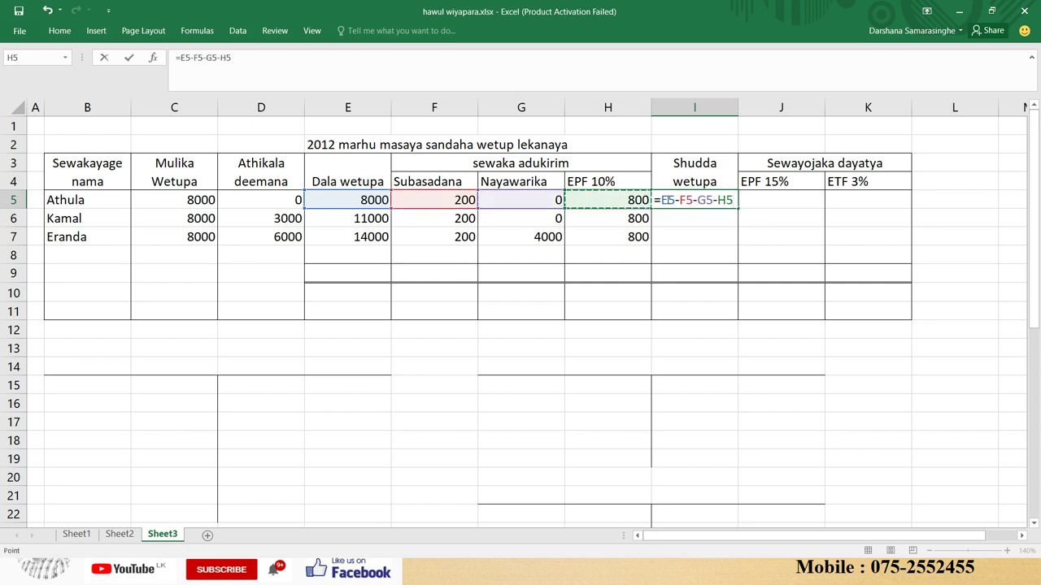
{"action": "key", "text": "Return"}
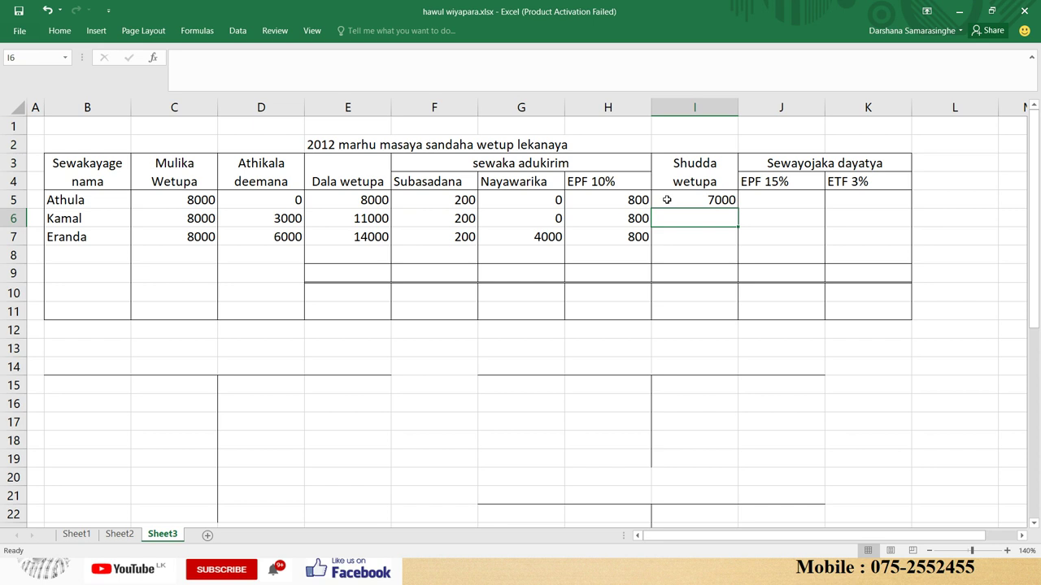
- Calculate the second employee's net salary in I6 with =E6-F6-G6-H6
{"action": "type", "text": "="}
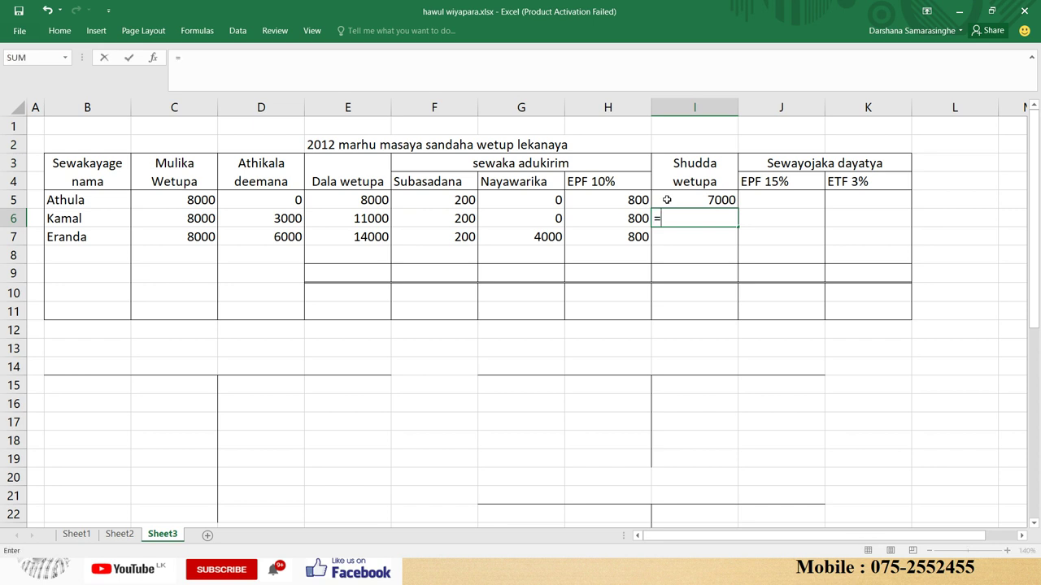
{"action": "key", "text": "Left"}
{"action": "key", "text": "Left"}
{"action": "key", "text": "Left"}
{"action": "key", "text": "Left"}
{"action": "key", "text": "Left"}
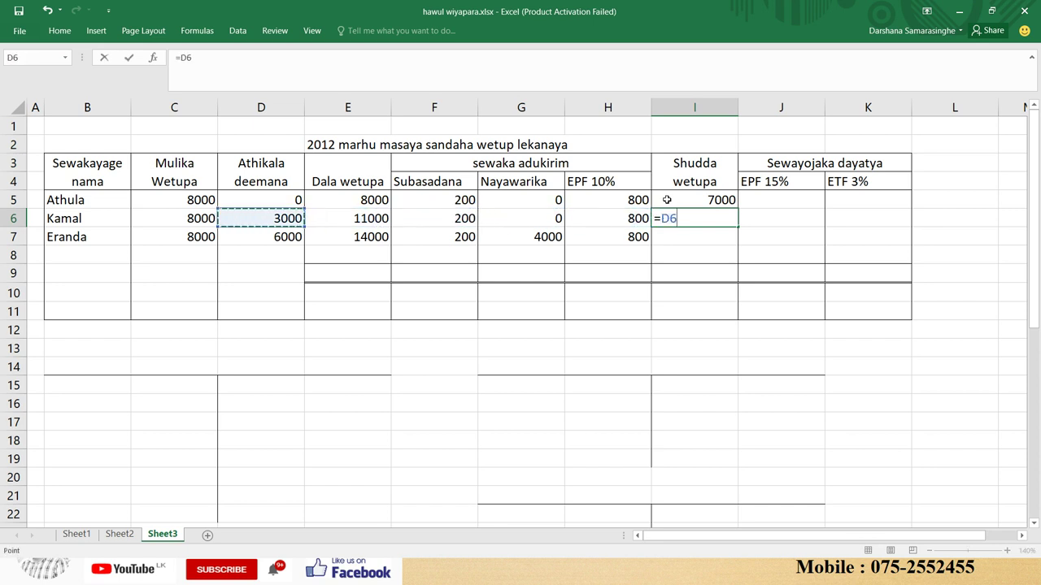
{"action": "key", "text": "Right"}
{"action": "type", "text": "-"}
{"action": "key", "text": "Left"}
{"action": "key", "text": "Left"}
{"action": "key", "text": "Left"}
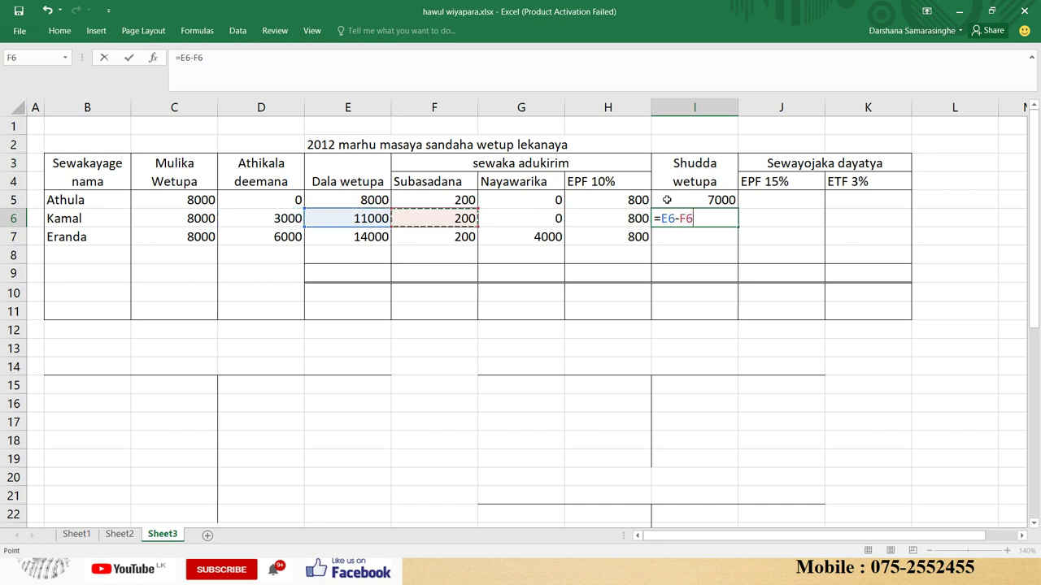
{"action": "type", "text": "-"}
{"action": "key", "text": "Left"}
{"action": "key", "text": "Left"}
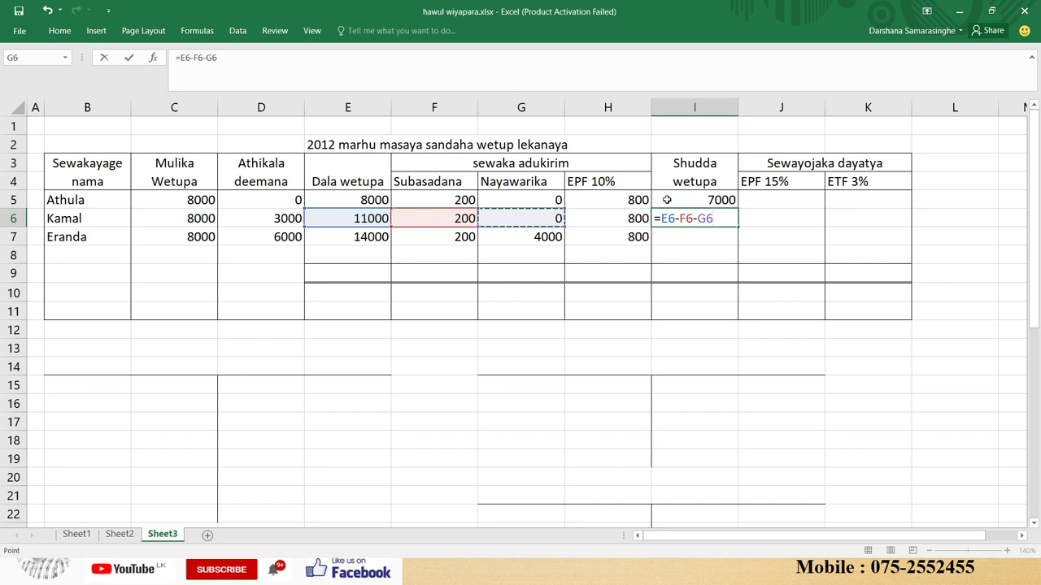
{"action": "type", "text": "-"}
{"action": "key", "text": "Left"}
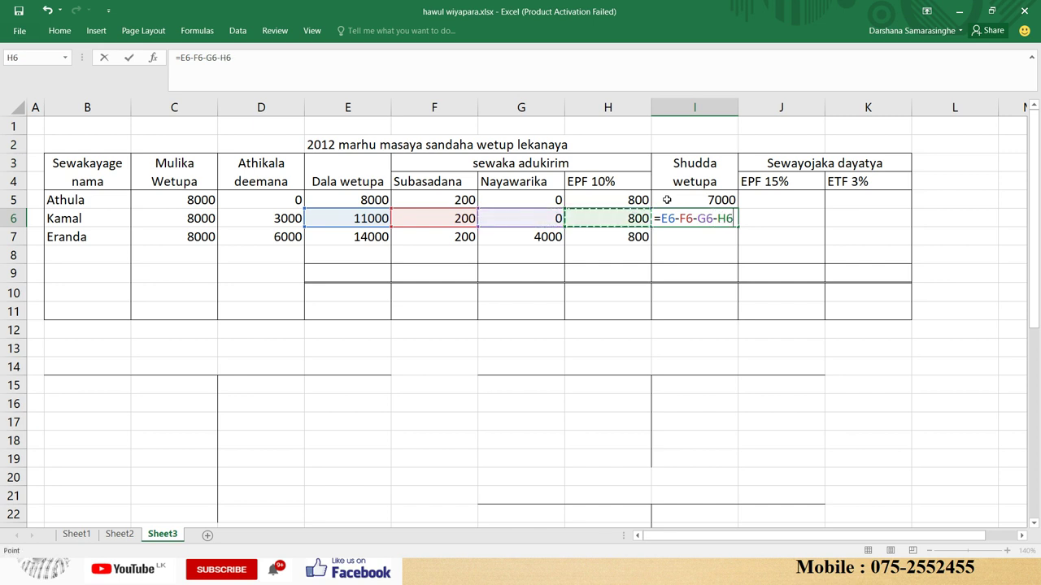
{"action": "key", "text": "Return"}
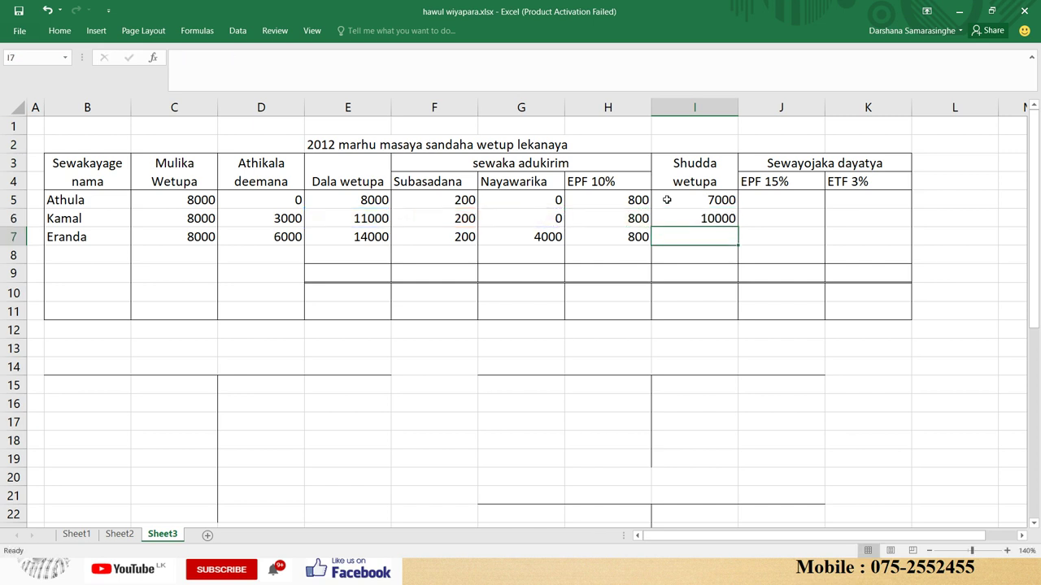
- Fill the net salary formula from I6 down to I7 for the third employee and review the formulas in I5:I7
{"action": "left_click", "coordinate": [720, 219]}
{"action": "left_click_drag", "start_coordinate": [739, 228], "coordinate": [739, 244]}
{"action": "left_click", "coordinate": [757, 233]}
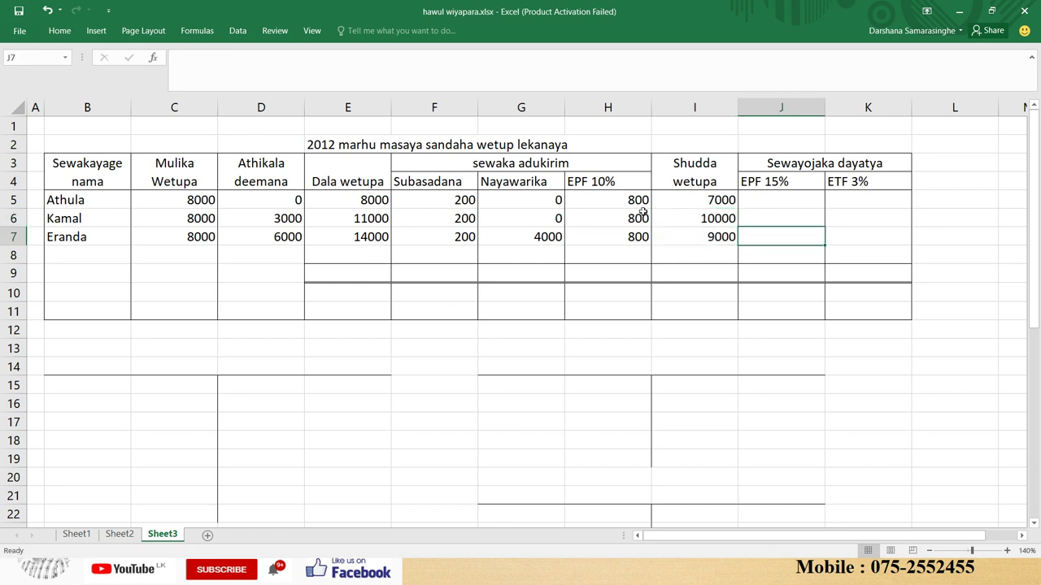
{"action": "left_click", "coordinate": [696, 198]}
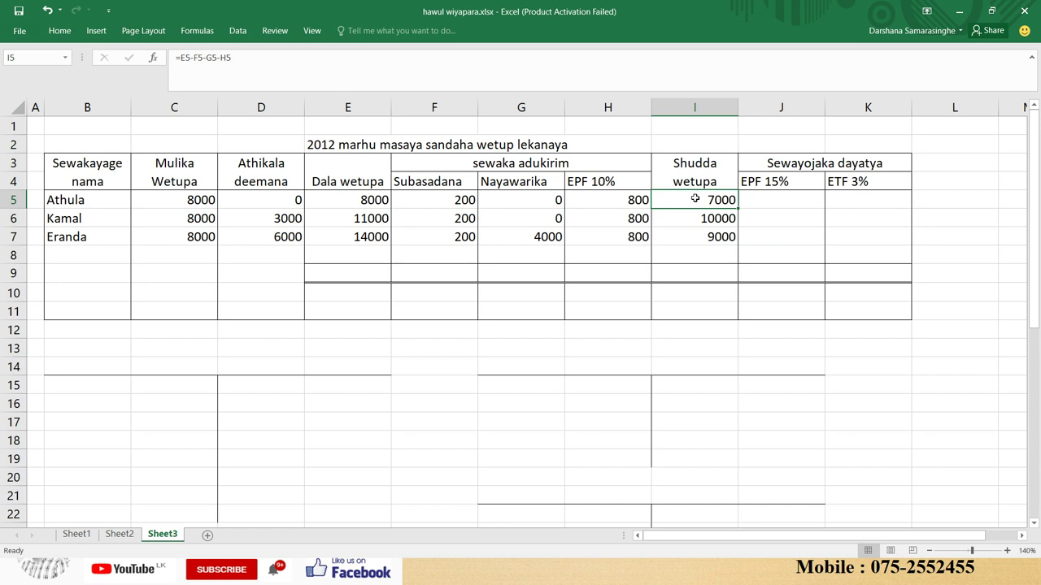
{"action": "key", "text": "Down"}
{"action": "key", "text": "Down"}
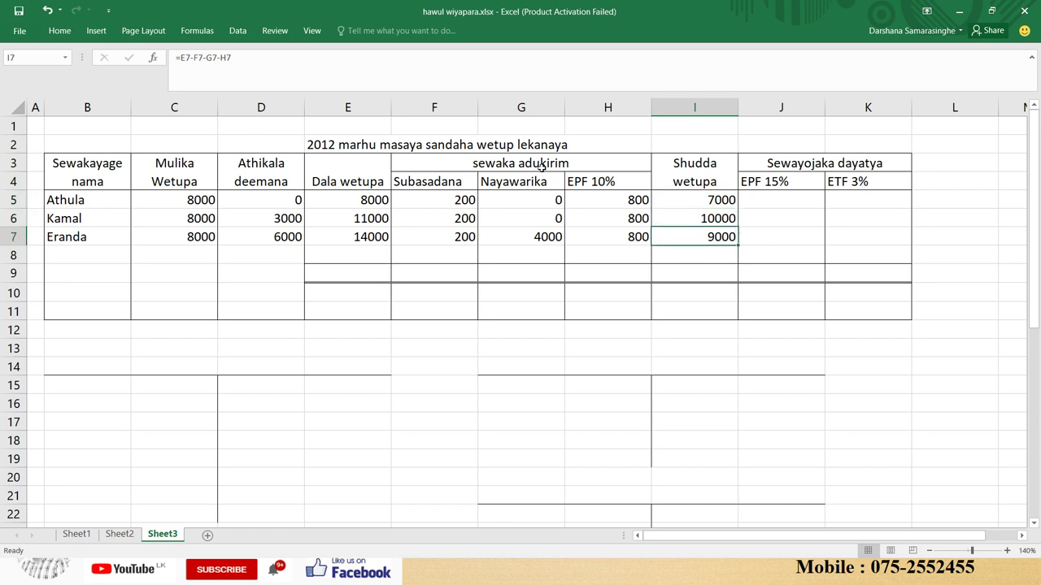
- Review each employee's gross salary, deductions and net salary formulas across E5:I7, row by row
{"action": "left_click", "coordinate": [373, 203]}
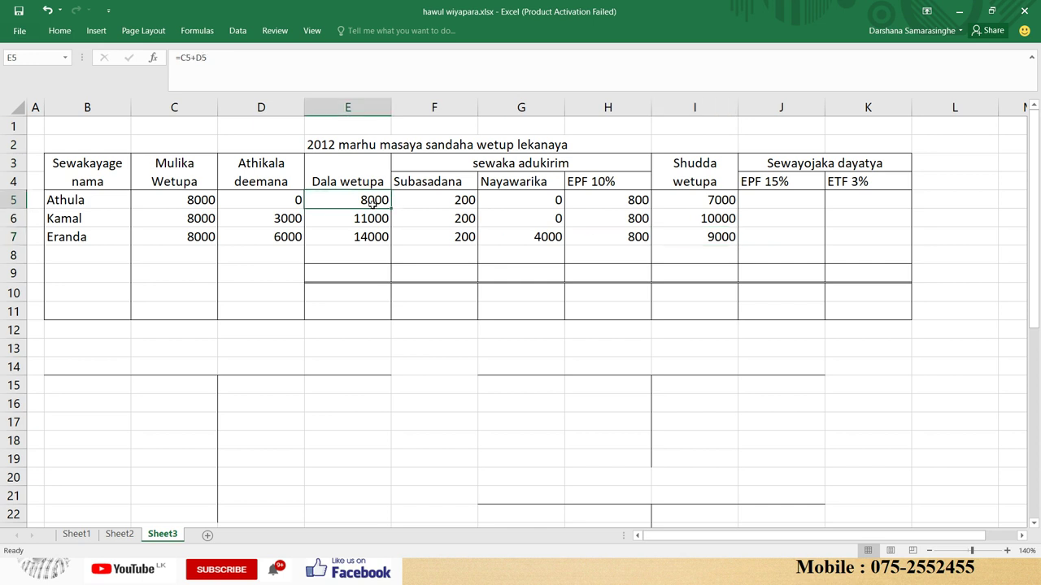
{"action": "key", "text": "Right"}
{"action": "key", "text": "Right"}
{"action": "key", "text": "Right"}
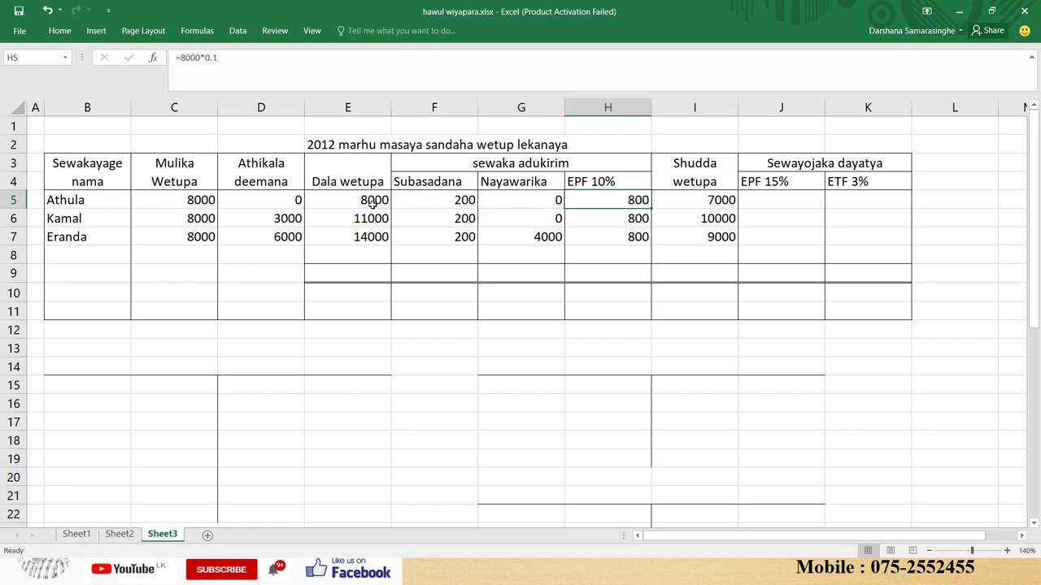
{"action": "key", "text": "Right"}
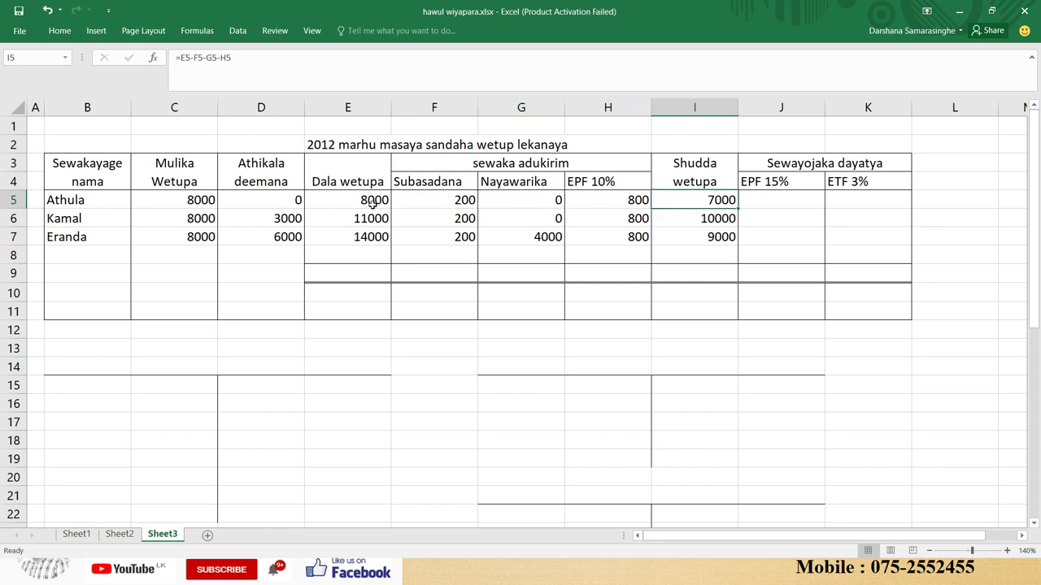
{"action": "key", "text": "Down"}
{"action": "key", "text": "Left"}
{"action": "key", "text": "Left"}
{"action": "key", "text": "Left"}
{"action": "key", "text": "Left"}
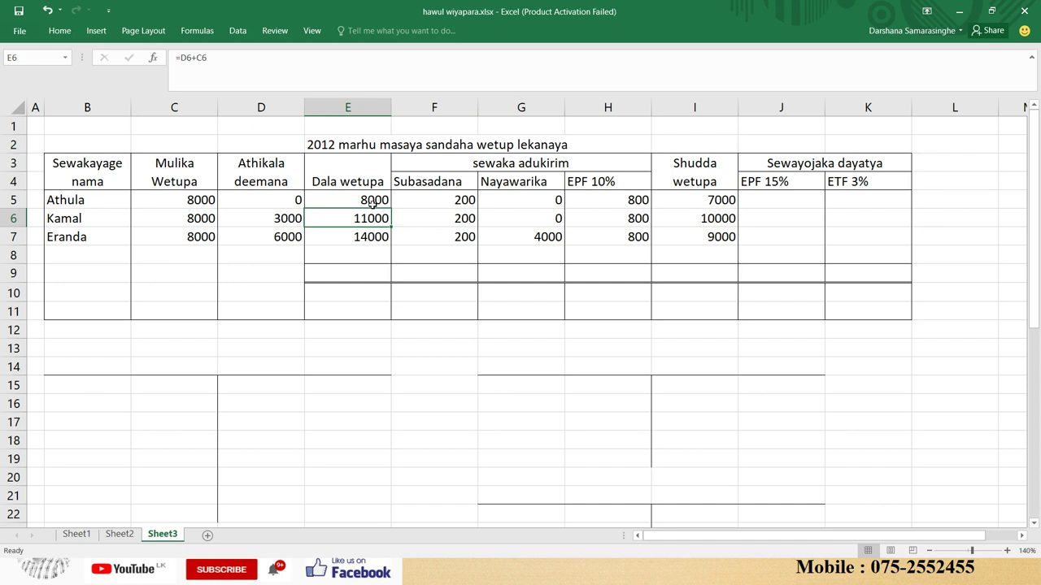
{"action": "key", "text": "Right"}
{"action": "key", "text": "Right"}
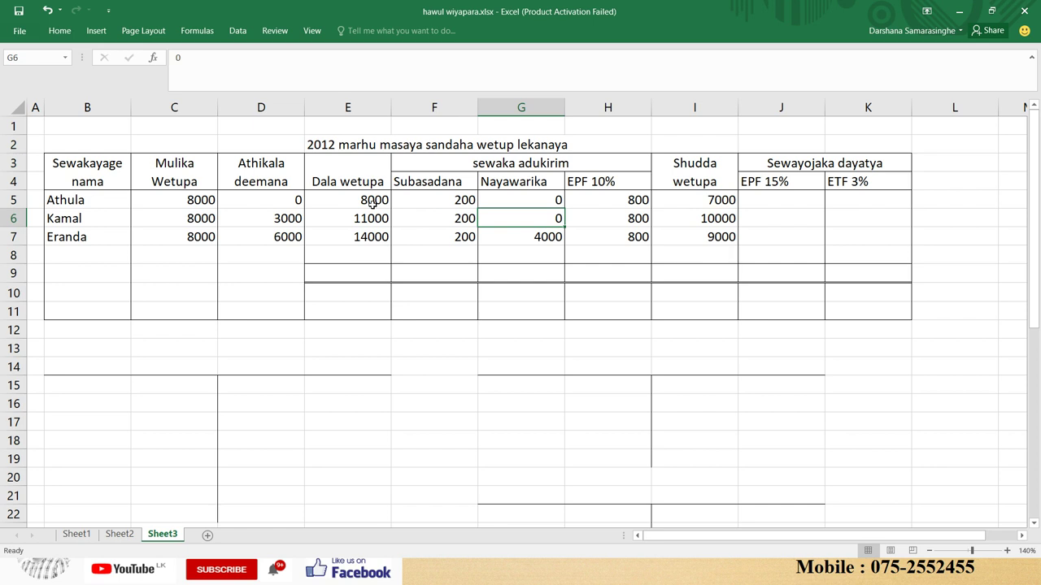
{"action": "key", "text": "Left"}
{"action": "key", "text": "Right"}
{"action": "key", "text": "Right"}
{"action": "key", "text": "Right"}
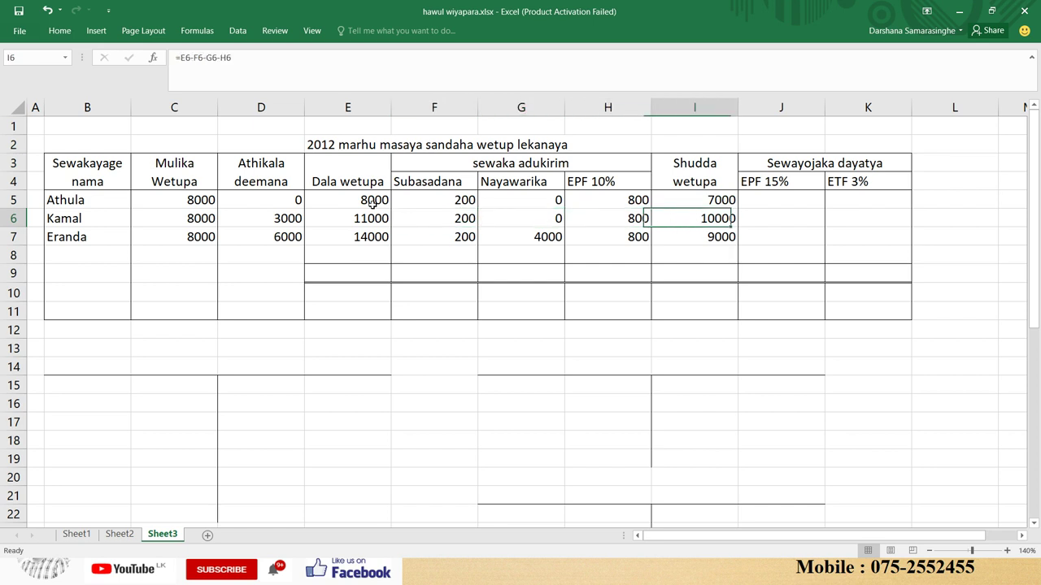
{"action": "key", "text": "Down"}
{"action": "key", "text": "Left"}
{"action": "key", "text": "Left"}
{"action": "key", "text": "Left"}
{"action": "key", "text": "Left"}
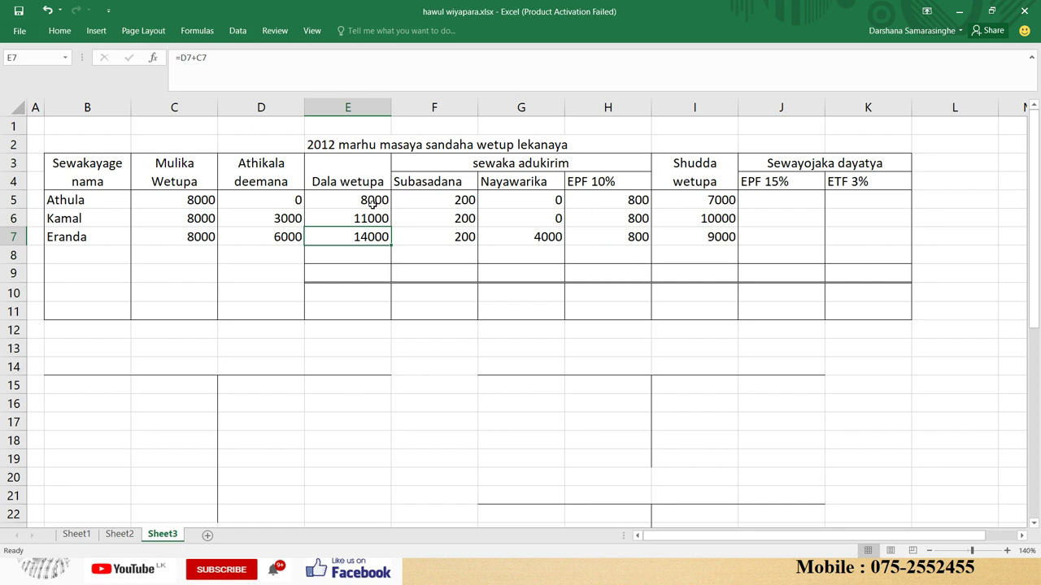
{"action": "key", "text": "Right"}
{"action": "key", "text": "Right"}
{"action": "key", "text": "Right"}
{"action": "key", "text": "Right"}
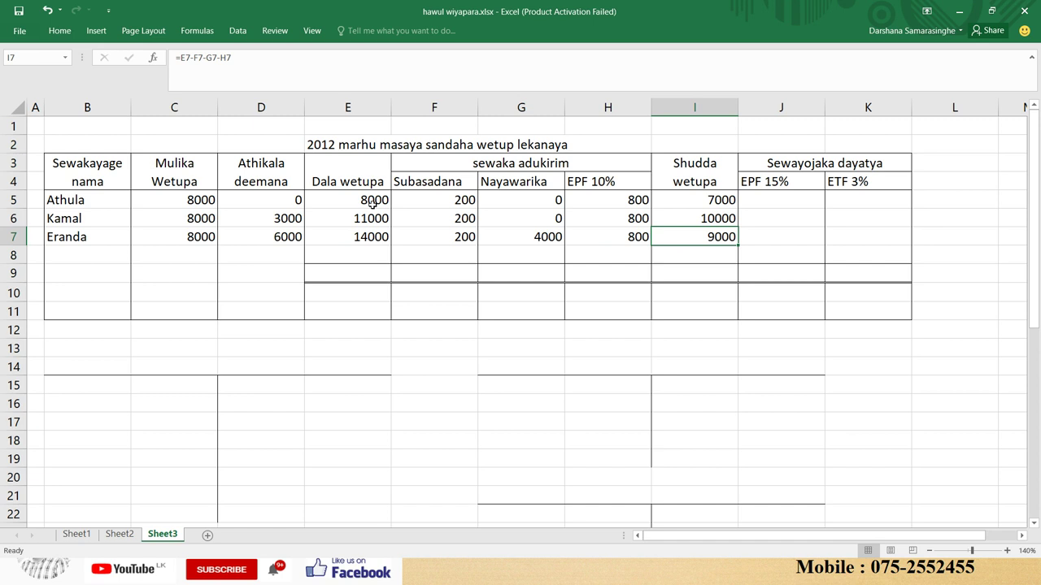
- Check the employer EPF rate in the PDF question, calculate the 15% contribution in J5 with =C5*.15 and fill it down to J7
{"action": "key", "text": "Right"}
{"action": "key", "text": "Up"}
{"action": "key", "text": "Up"}
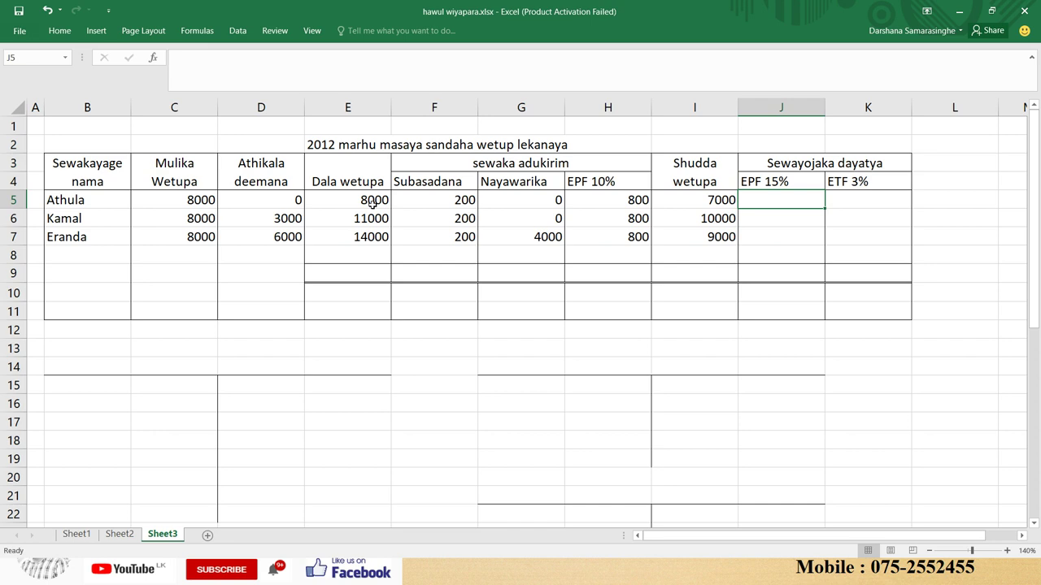
{"action": "key", "text": "alt+Tab"}
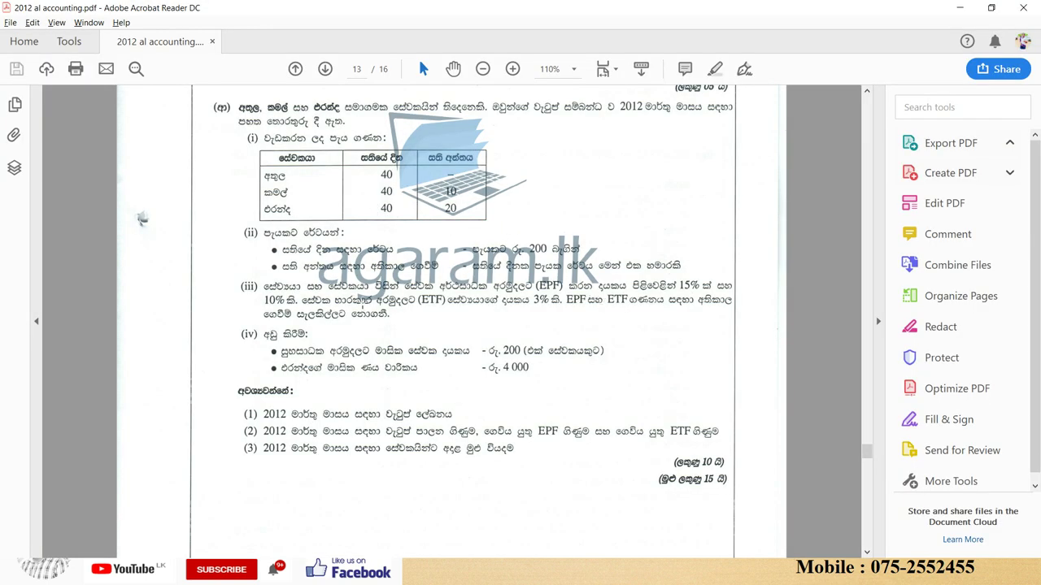
{"action": "key", "text": "alt+Tab"}
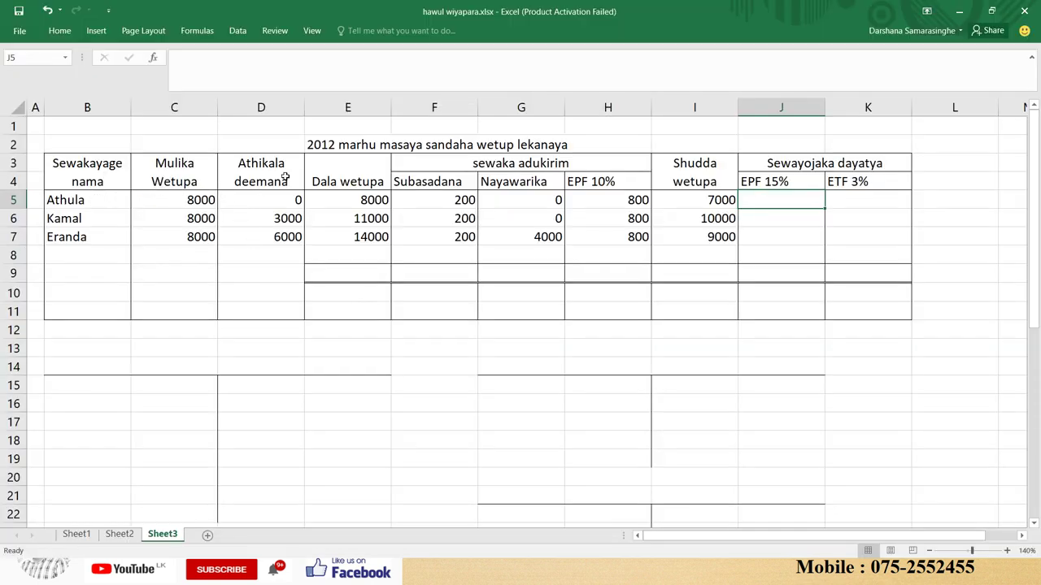
{"action": "key", "text": "F2"}
{"action": "type", "text": "="}
{"action": "key", "text": "Left"}
{"action": "key", "text": "Left"}
{"action": "key", "text": "Left"}
{"action": "key", "text": "Left"}
{"action": "key", "text": "Left"}
{"action": "key", "text": "Left"}
{"action": "key", "text": "Left"}
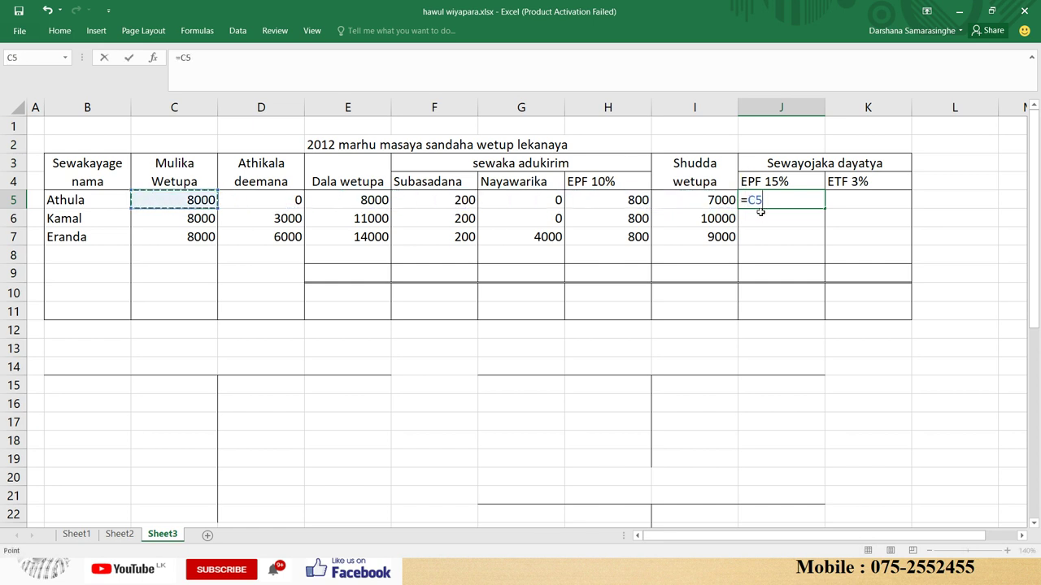
{"action": "type", "text": "*.15"}
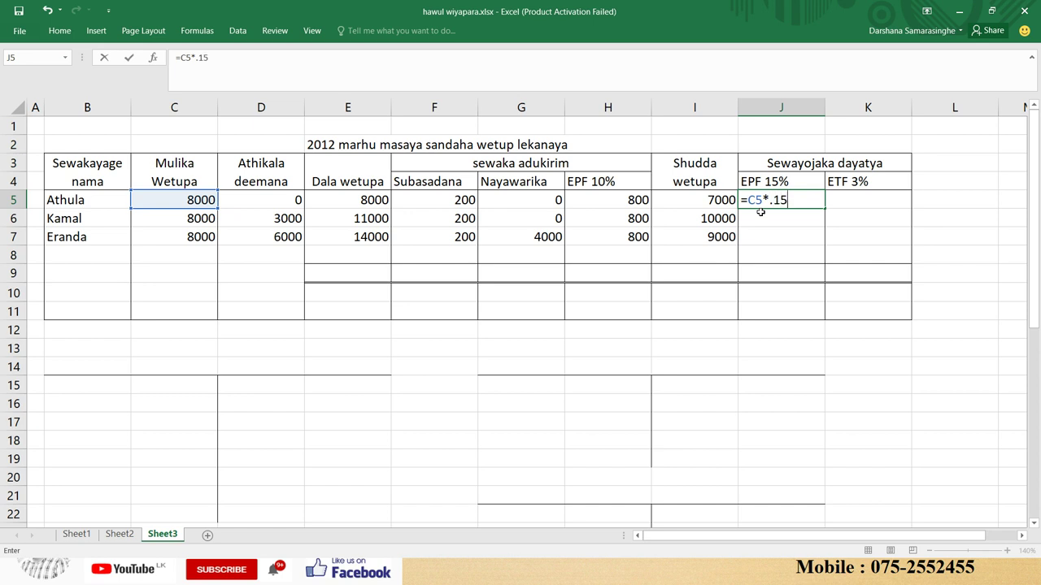
{"action": "key", "text": "Return"}
{"action": "left_click", "coordinate": [801, 202]}
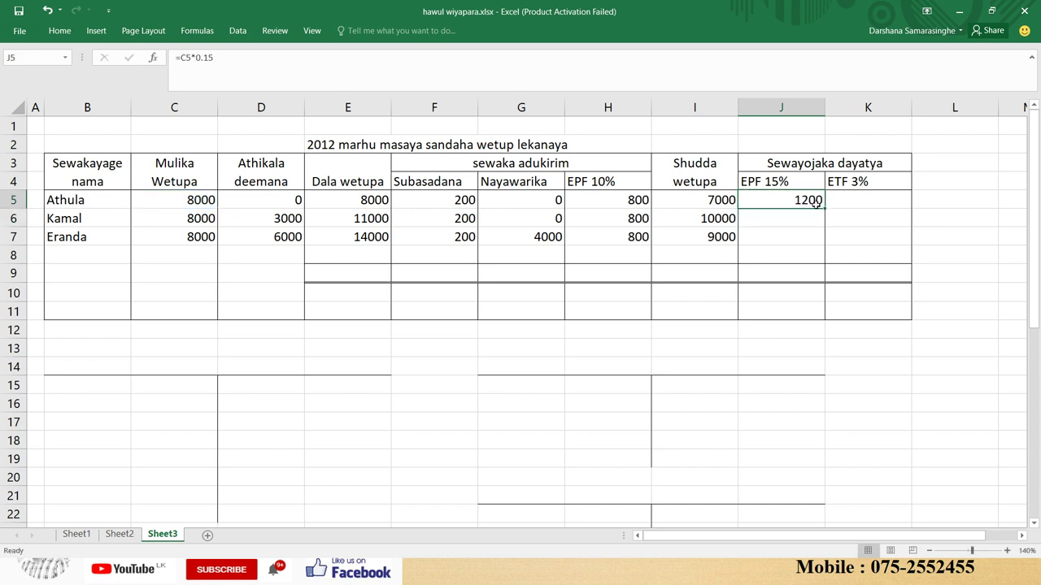
{"action": "left_click_drag", "start_coordinate": [824, 209], "coordinate": [823, 238]}
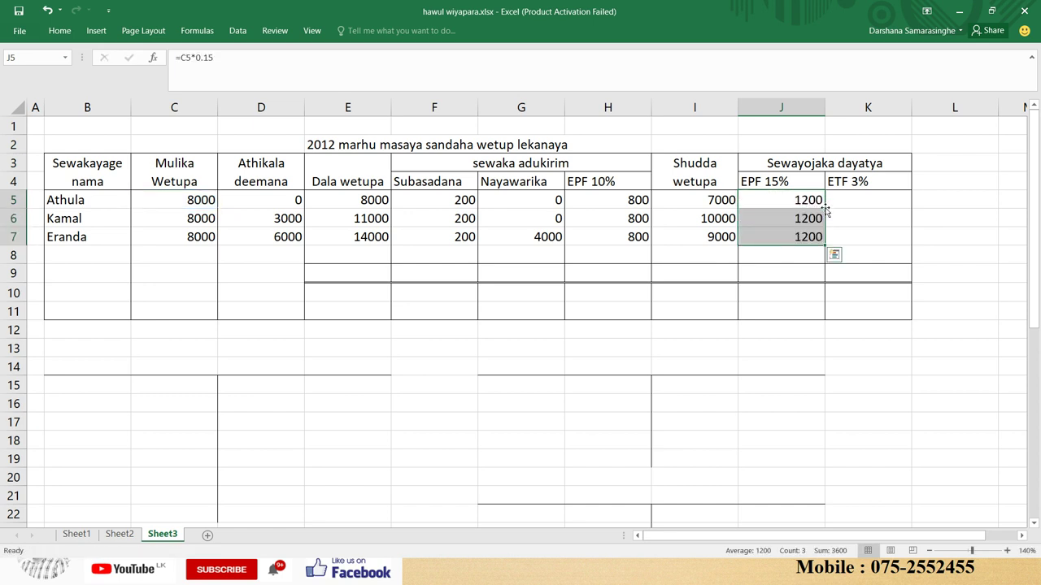
- Calculate the employer's 3% ETF contribution in K5 with =C5*0.03 and fill it down to K7
{"action": "left_click", "coordinate": [848, 203]}
{"action": "type", "text": "="}
{"action": "key", "text": "Left"}
{"action": "key", "text": "Left"}
{"action": "key", "text": "Left"}
{"action": "key", "text": "Left"}
{"action": "key", "text": "Left"}
{"action": "key", "text": "Left"}
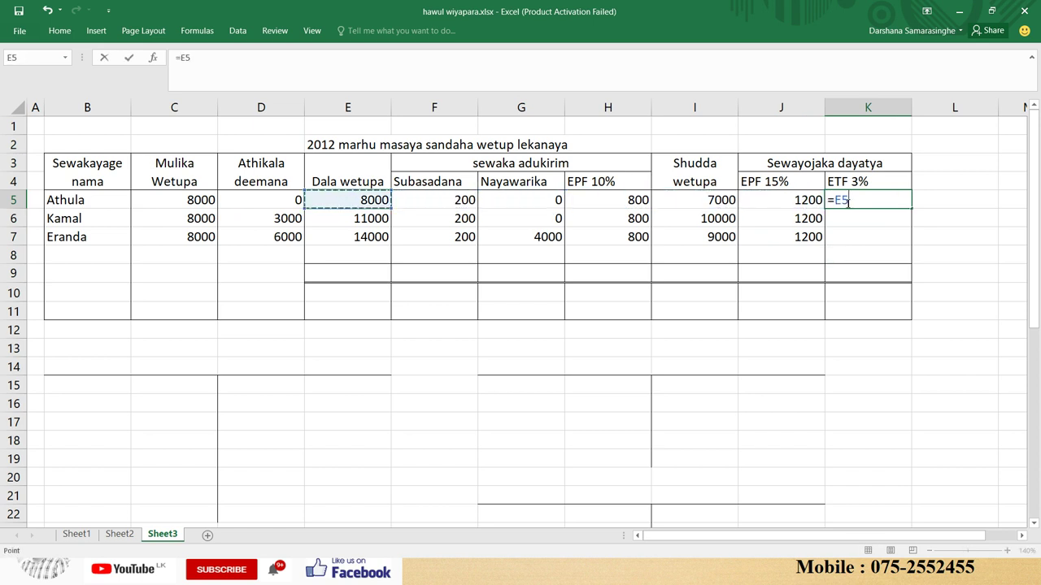
{"action": "key", "text": "Left"}
{"action": "key", "text": "Left"}
{"action": "type", "text": "*0.03"}
{"action": "key", "text": "Return"}
{"action": "left_click", "coordinate": [866, 205]}
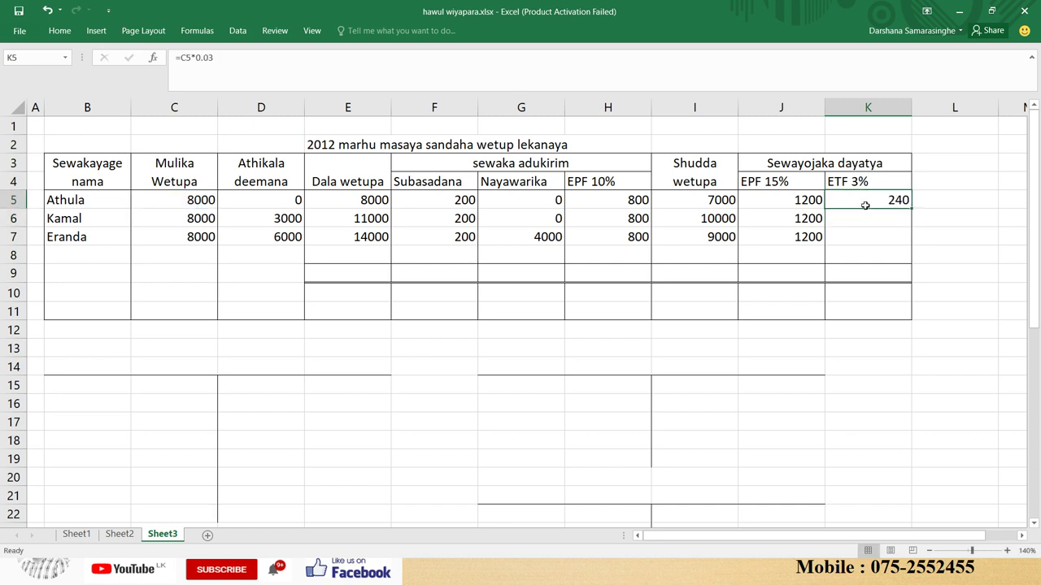
{"action": "double_click", "coordinate": [912, 209]}
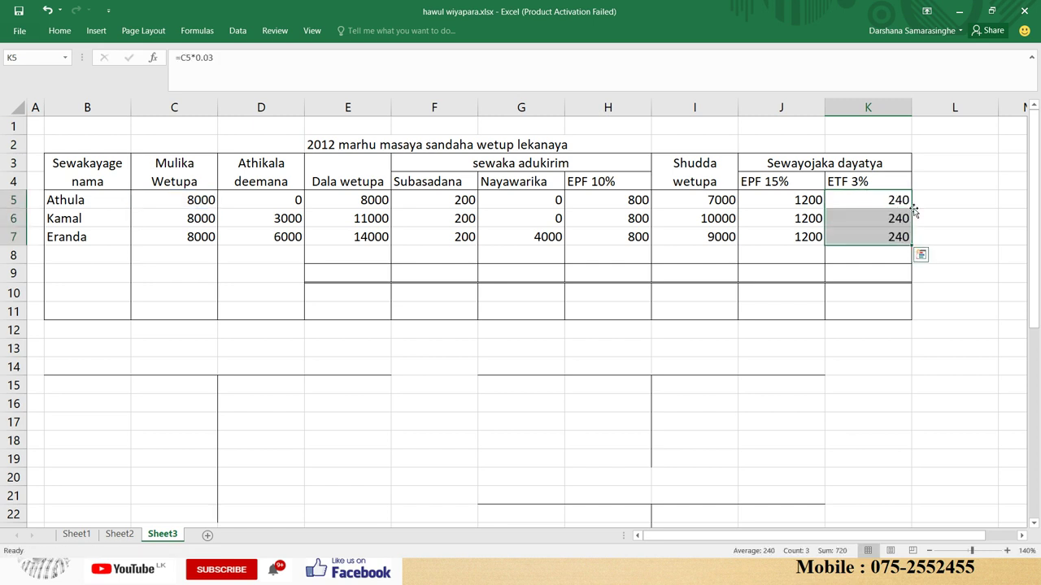
- Read the required tasks in the PDF question and compare them with the employer contribution columns EPF 15% and ETF 3%
{"action": "left_click", "coordinate": [787, 254]}
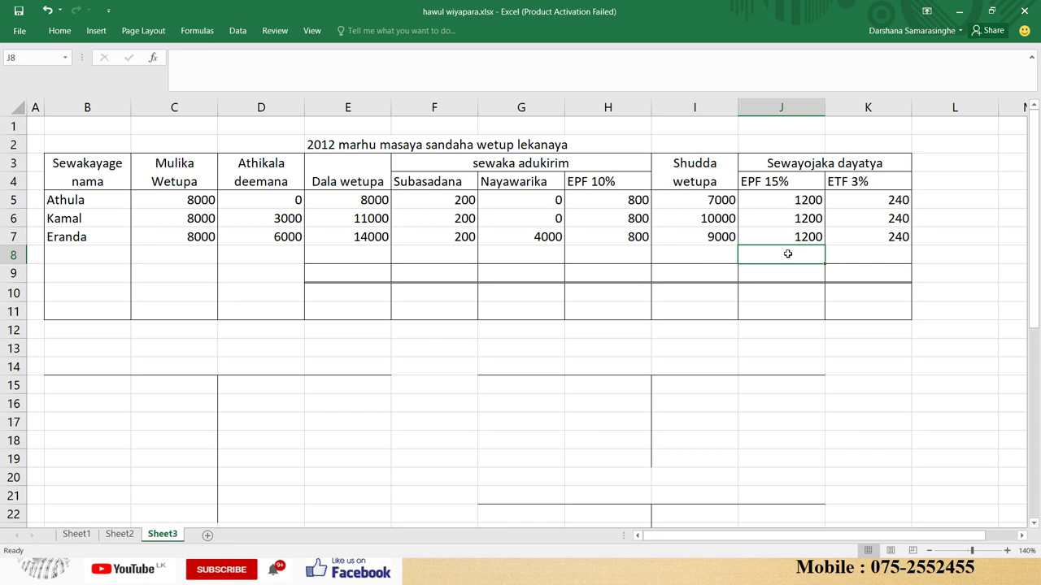
{"action": "key", "text": "alt+Tab"}
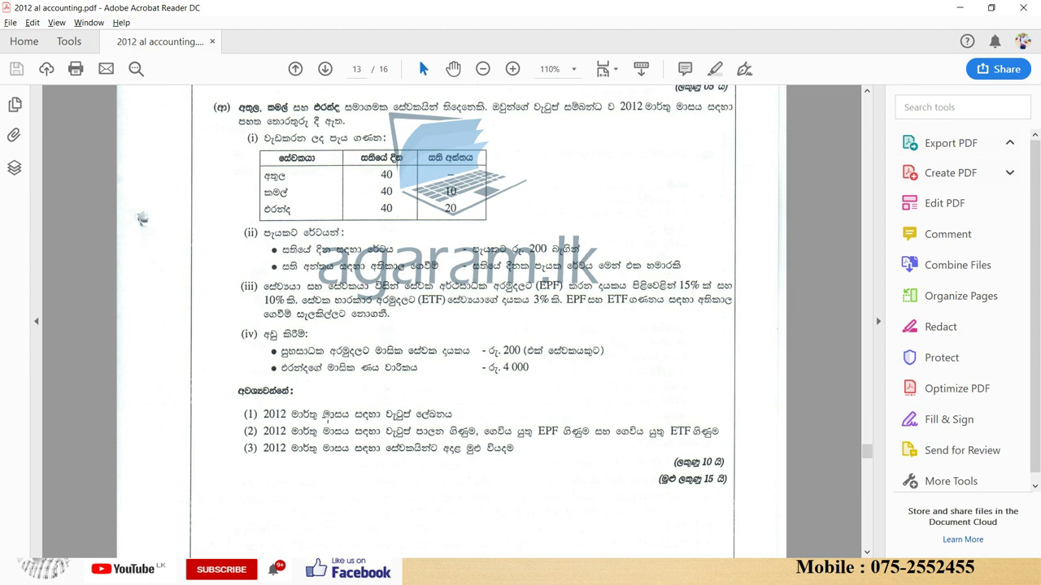
{"action": "key", "text": "alt+Tab"}
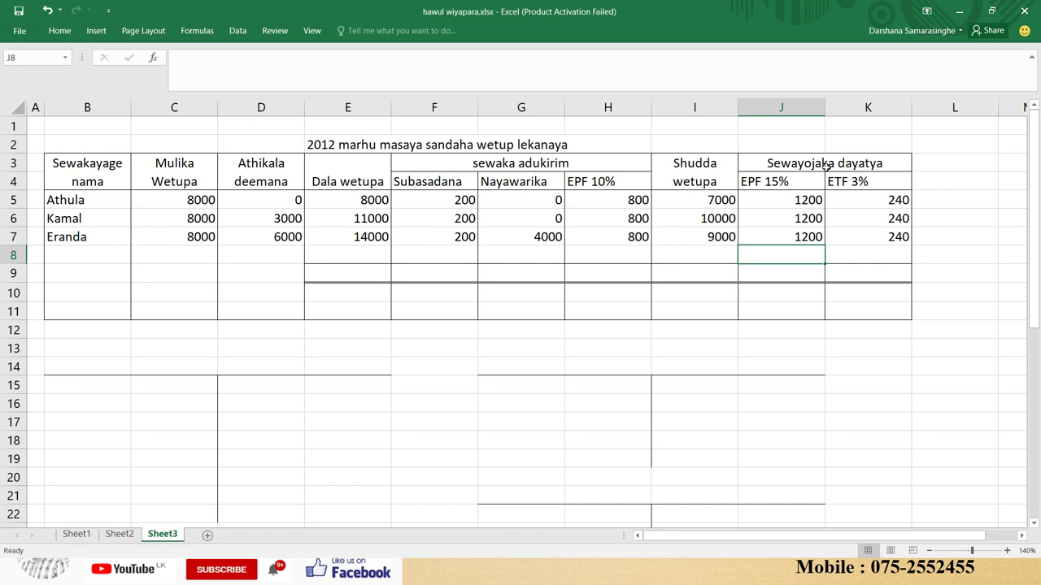
{"action": "left_click", "coordinate": [791, 177]}
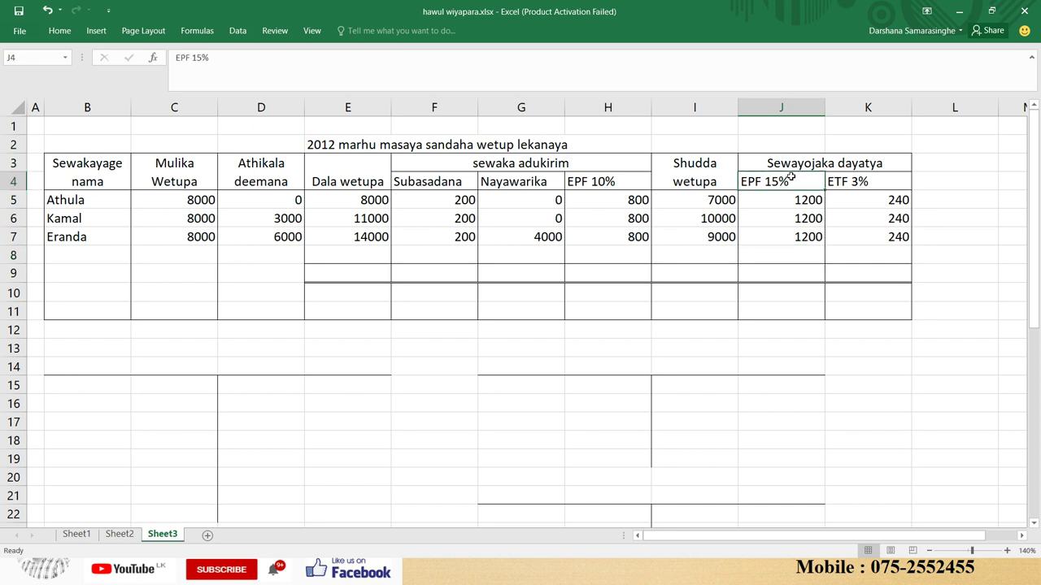
{"action": "left_click", "coordinate": [840, 181]}
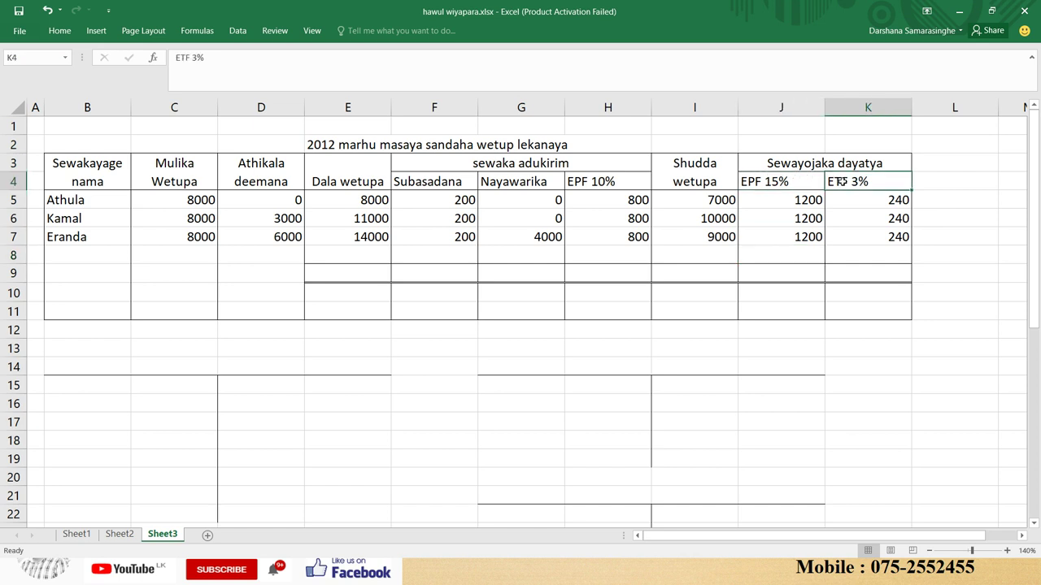
- Total the three gross salaries in E9 with =E7+E6+E5
{"action": "left_click", "coordinate": [350, 273]}
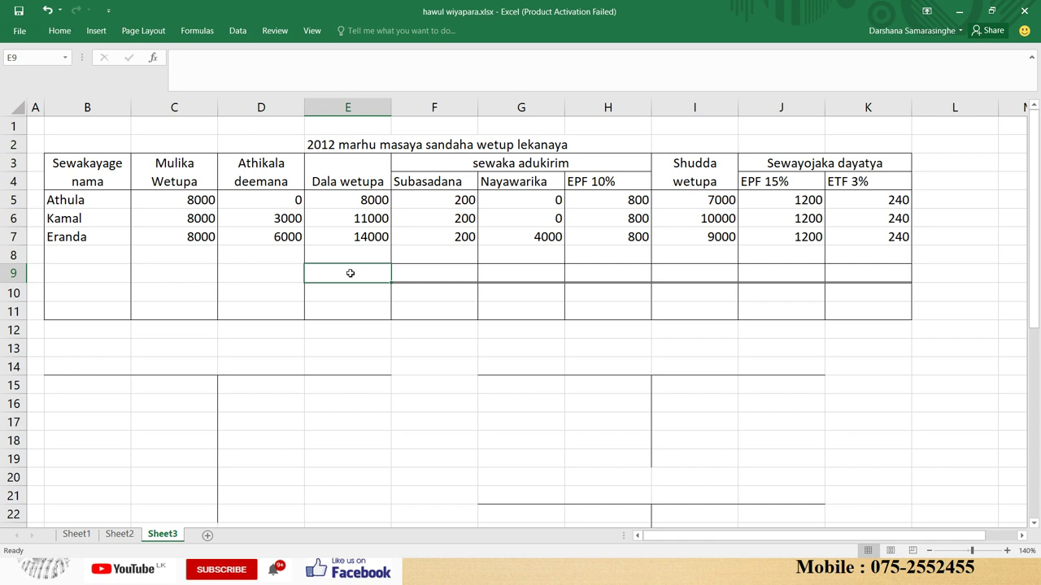
{"action": "double_click", "coordinate": [350, 273]}
{"action": "type", "text": "="}
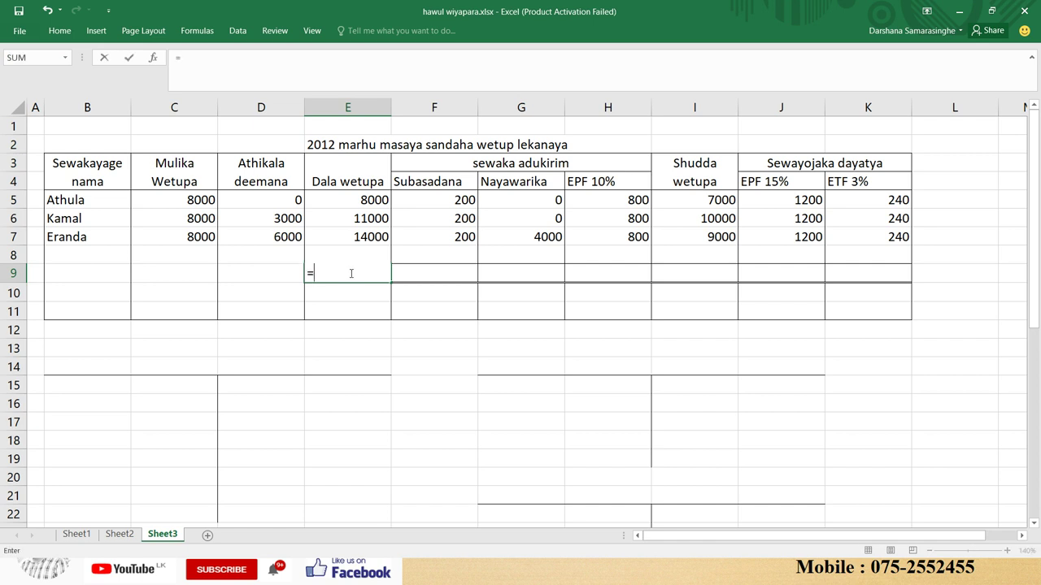
{"action": "key", "text": "Up"}
{"action": "key", "text": "Up"}
{"action": "type", "text": "+"}
{"action": "key", "text": "Up"}
{"action": "key", "text": "Up"}
{"action": "key", "text": "Up"}
{"action": "type", "text": "+"}
{"action": "key", "text": "Up"}
{"action": "key", "text": "Up"}
{"action": "key", "text": "Up"}
{"action": "key", "text": "Up"}
{"action": "key", "text": "Return"}
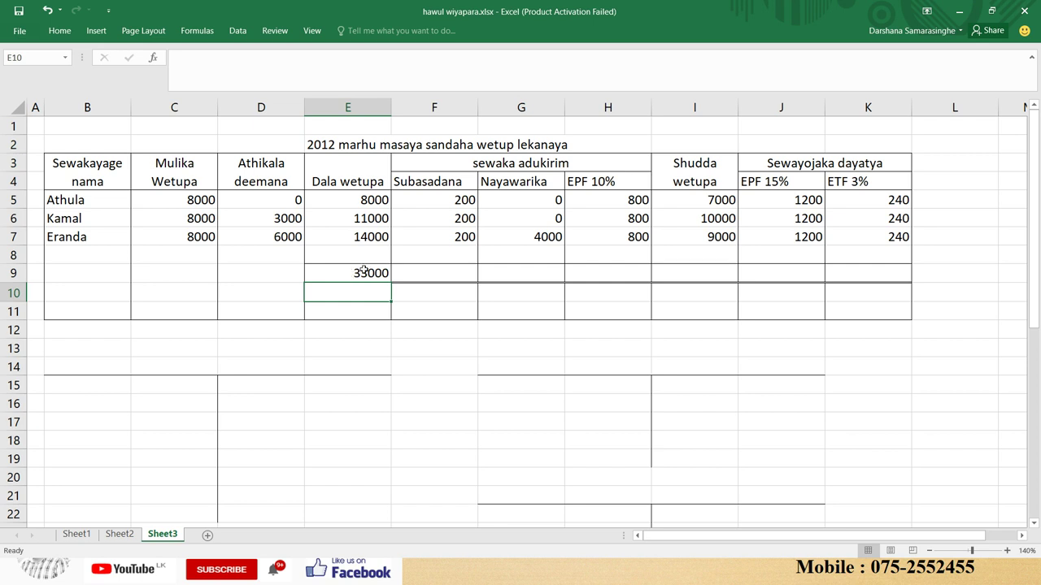
- Fill the total formula from E9 across to K9 for the deduction, net salary and employer contribution columns
{"action": "left_click", "coordinate": [375, 269]}
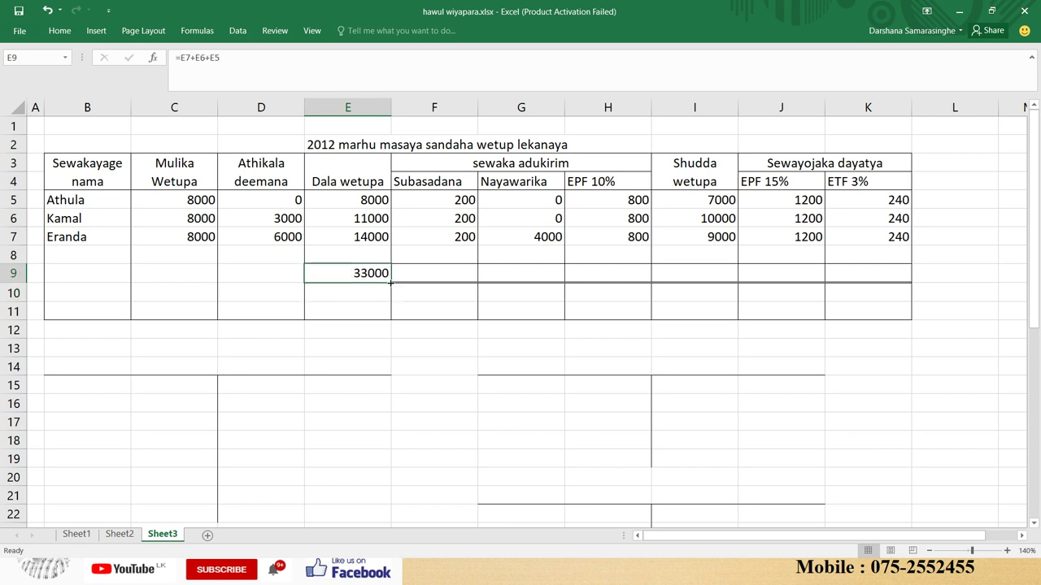
{"action": "left_click_drag", "start_coordinate": [390, 283], "coordinate": [878, 286]}
{"action": "left_click", "coordinate": [980, 291]}
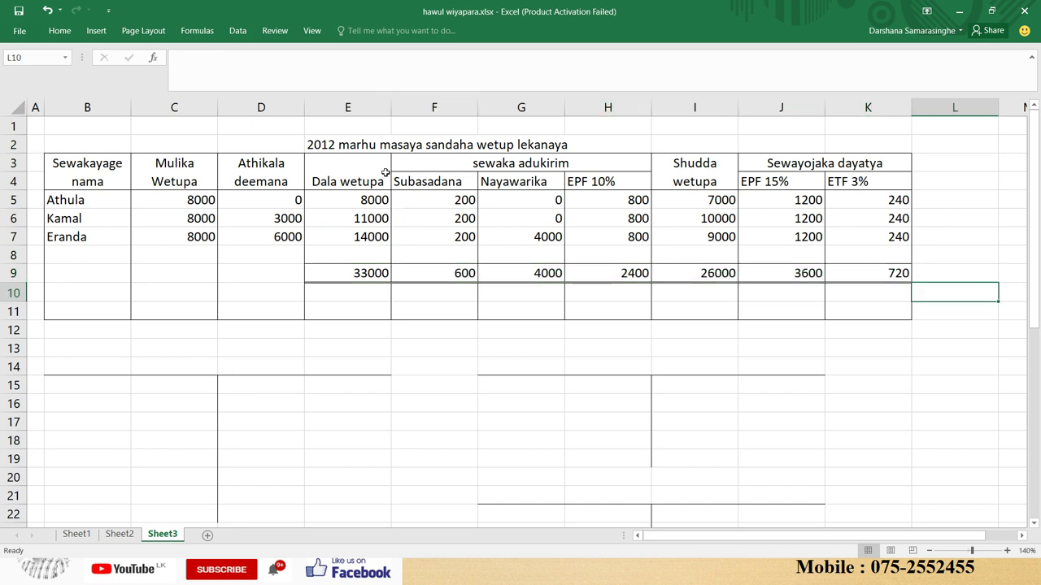
- Review the column totals for gross salary, the three deductions and net salary in E9:I9
{"action": "left_click", "coordinate": [358, 274]}
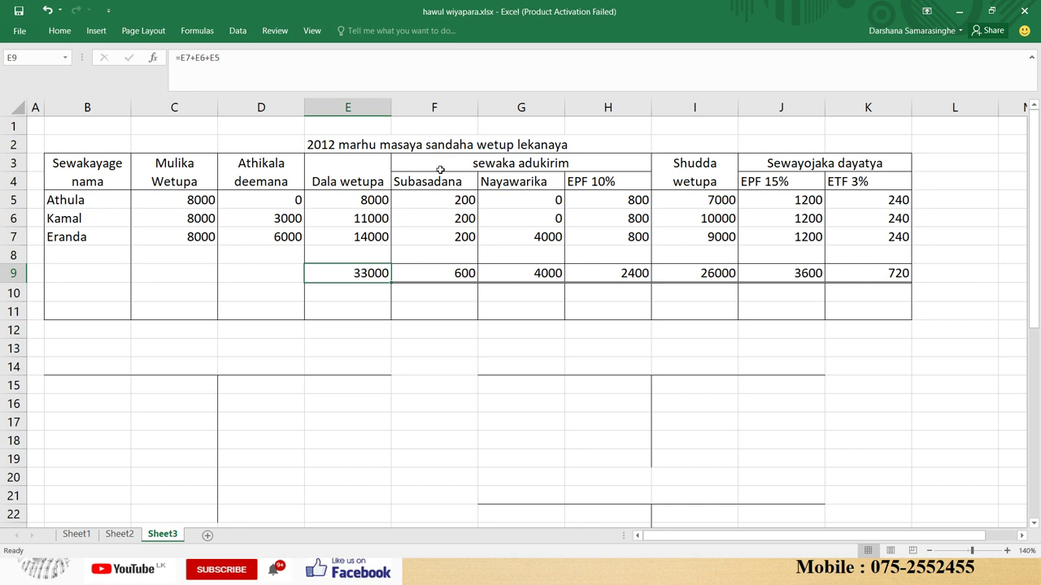
{"action": "left_click", "coordinate": [447, 273]}
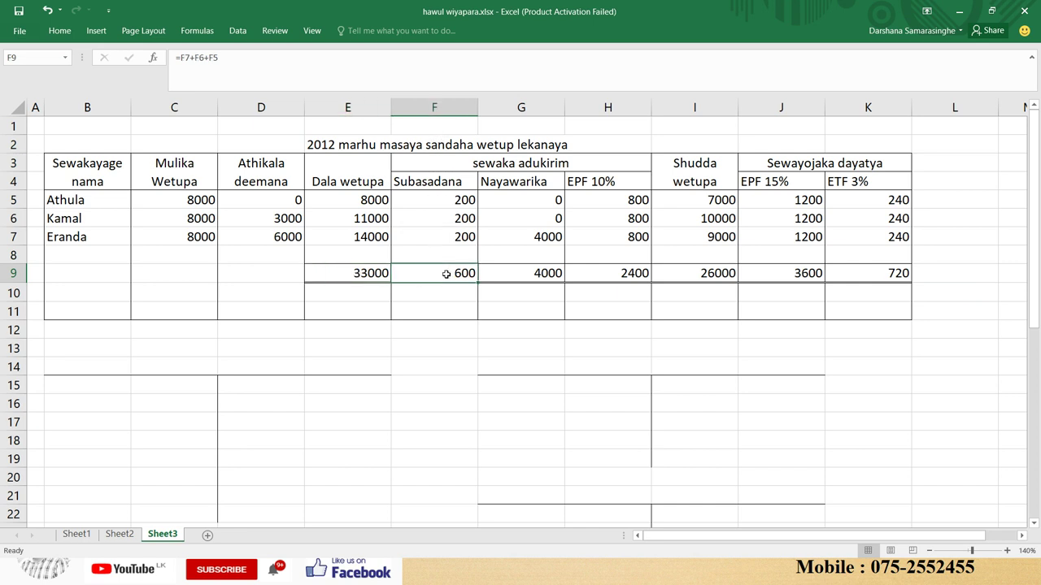
{"action": "left_click", "coordinate": [533, 268]}
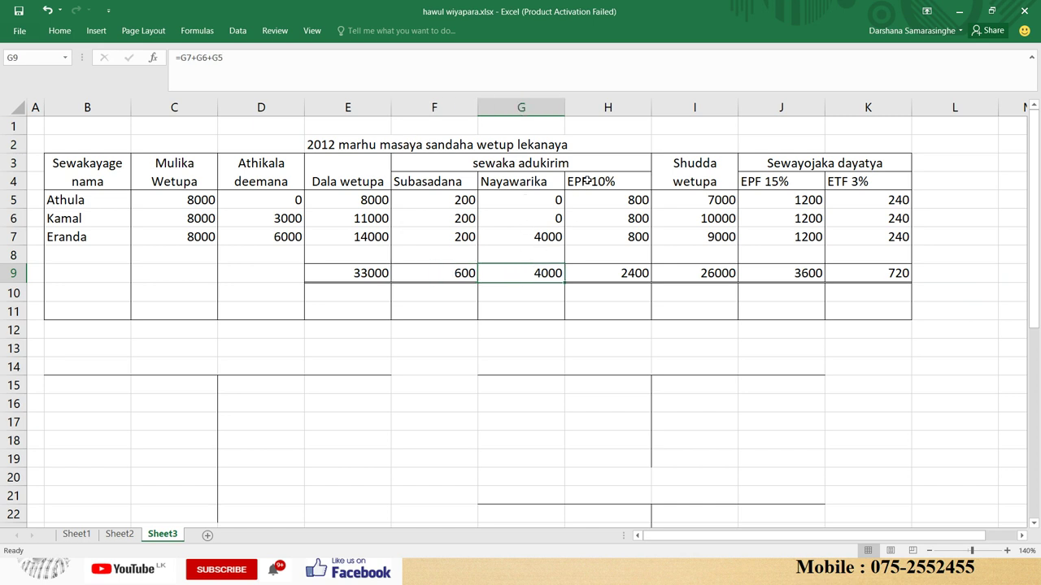
{"action": "left_click", "coordinate": [586, 267]}
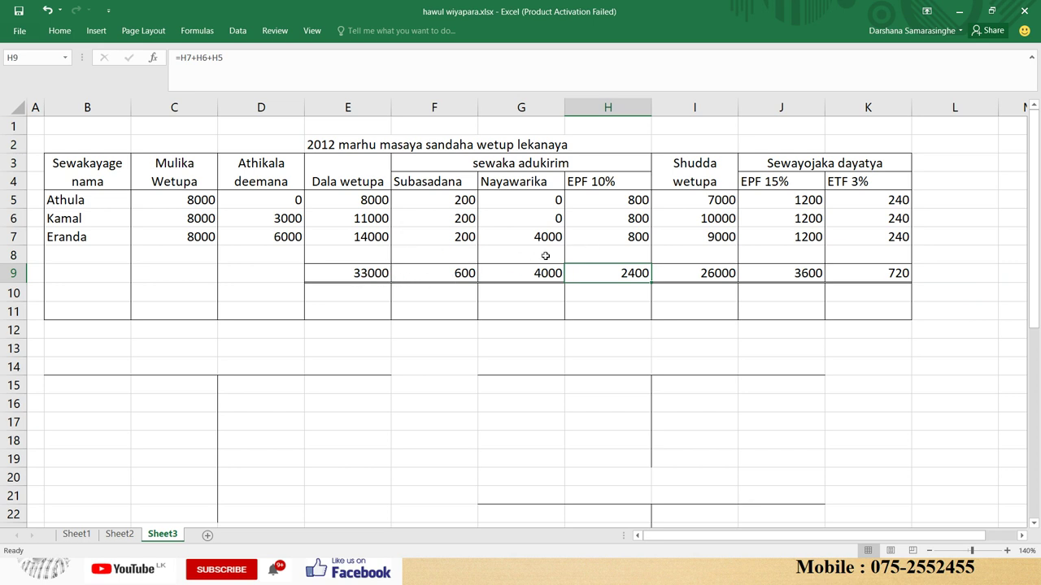
{"action": "left_click", "coordinate": [721, 281]}
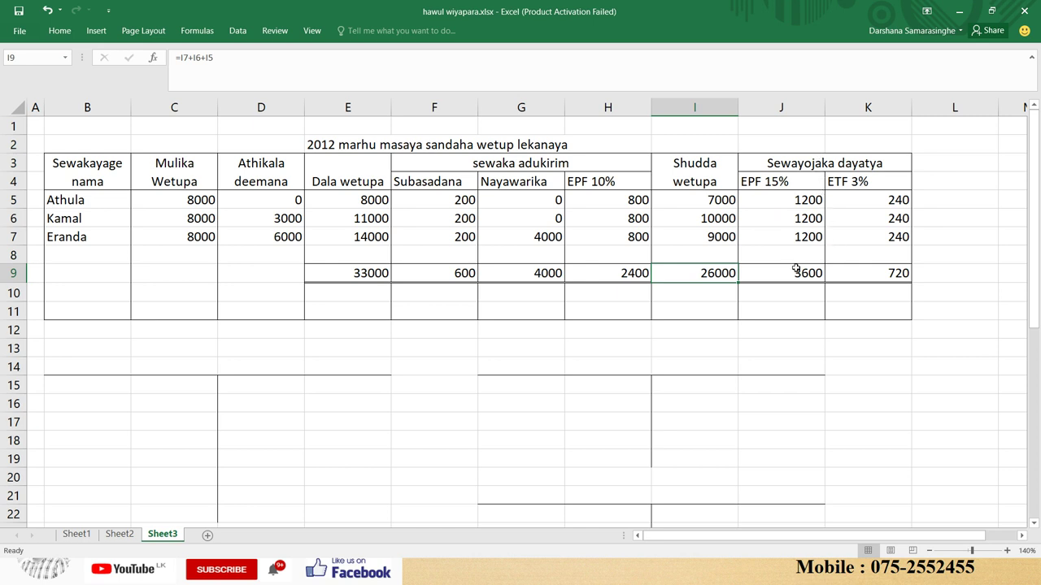
- Switch to the presentation to read the double entries for gross salary and salary deductions, and return to the payroll sheet in Excel
{"action": "key", "text": "alt+Tab"}
{"action": "left_click", "coordinate": [876, 272]}
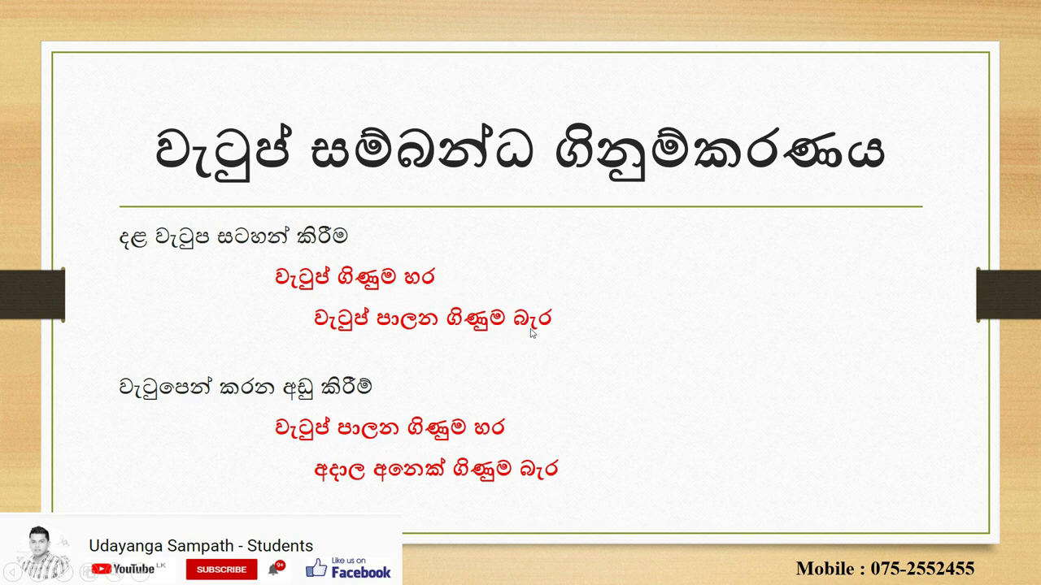
{"action": "key", "text": "alt+Tab"}
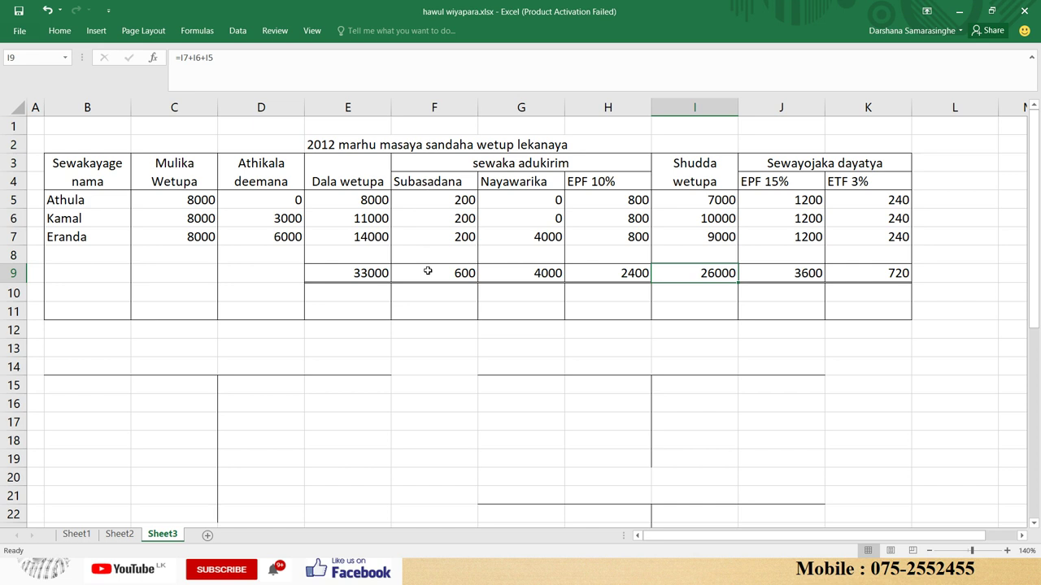
- Title the T-account starting in row 14 as "Wetup Palana" in C14, below the payroll sheet
{"action": "left_click", "coordinate": [330, 274]}
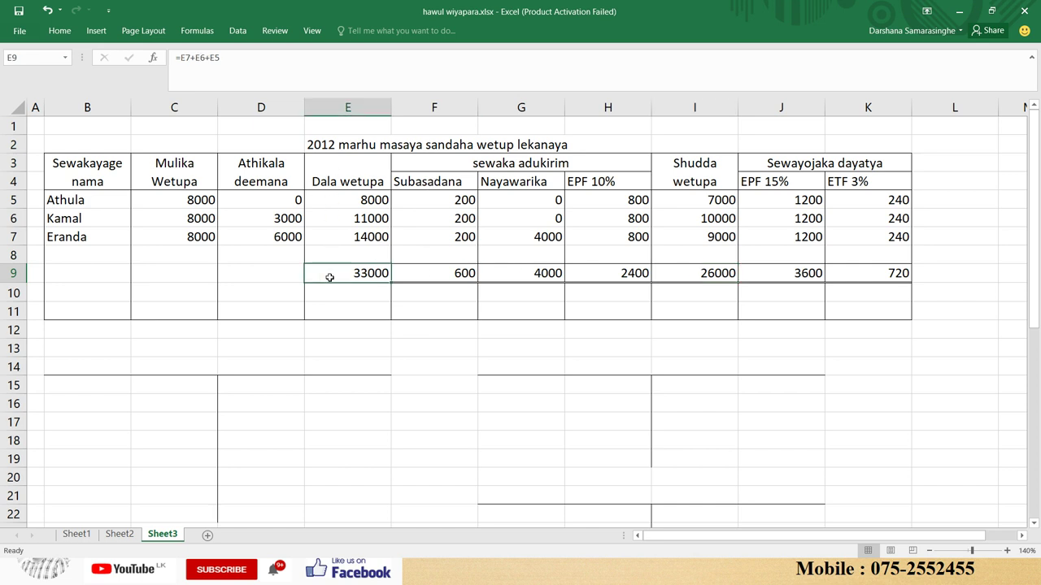
{"action": "left_click", "coordinate": [174, 360]}
{"action": "type", "text": "Wetup"}
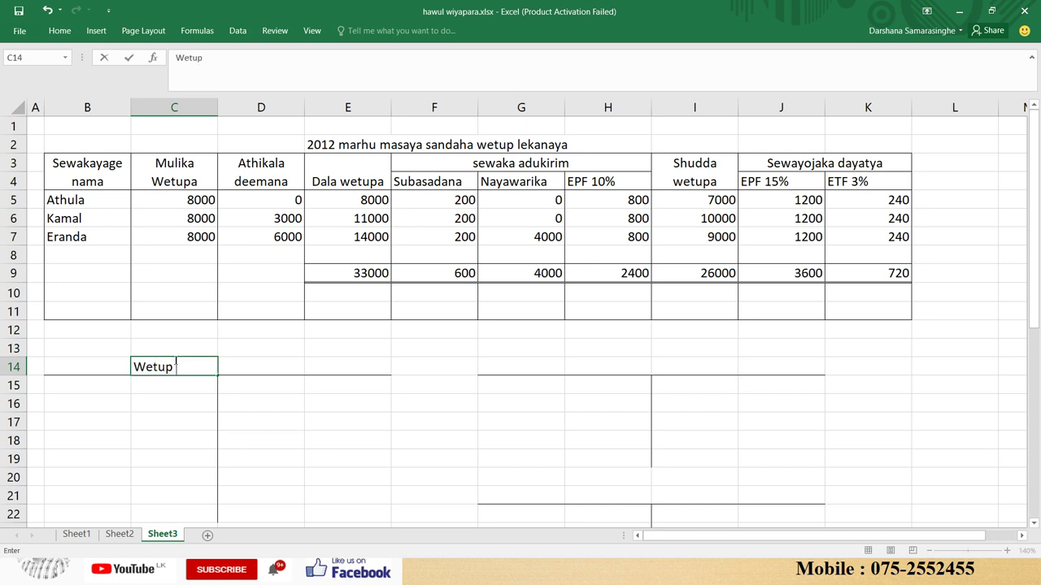
{"action": "type", "text": " Palana"}
- Title the neighbouring T-account as "Wetup ginuma" in H14
{"action": "key", "text": "Right"}
{"action": "key", "text": "Right"}
{"action": "key", "text": "Right"}
{"action": "key", "text": "Right"}
{"action": "key", "text": "Right"}
{"action": "key", "text": "Right"}
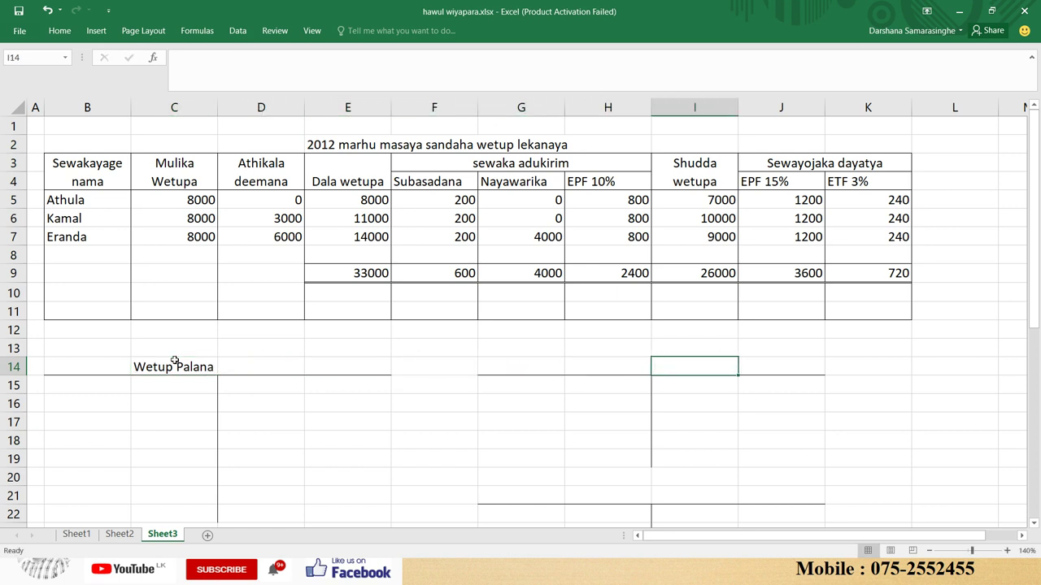
{"action": "key", "text": "Left"}
{"action": "type", "text": "We"}
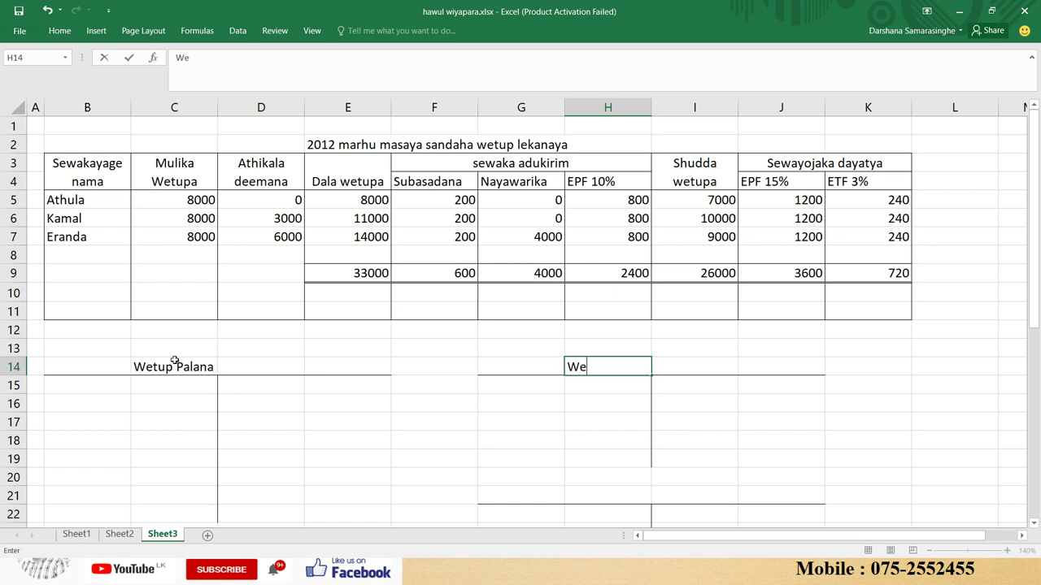
{"action": "type", "text": "tup ginum"}
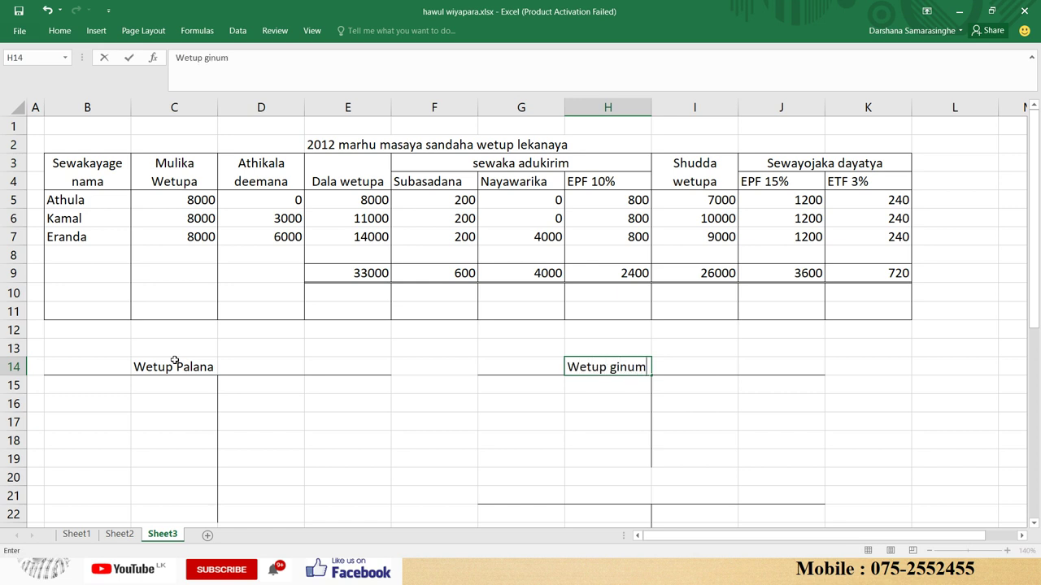
{"action": "type", "text": "a"}
{"action": "key", "text": "Return"}
- Enter the gross salary total of 33000 in H15 on the debit side of the Wetup ginuma account
{"action": "key", "text": "Left"}
{"action": "key", "text": "Left"}
{"action": "key", "text": "Left"}
{"action": "key", "text": "Left"}
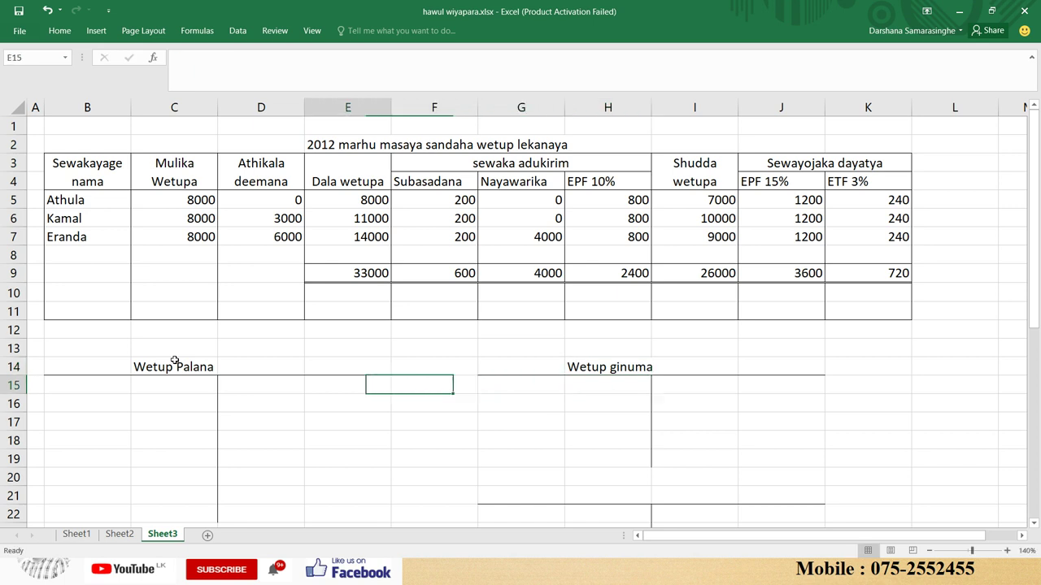
{"action": "key", "text": "Right"}
{"action": "key", "text": "Right"}
{"action": "key", "text": "Right"}
{"action": "key", "text": "Right"}
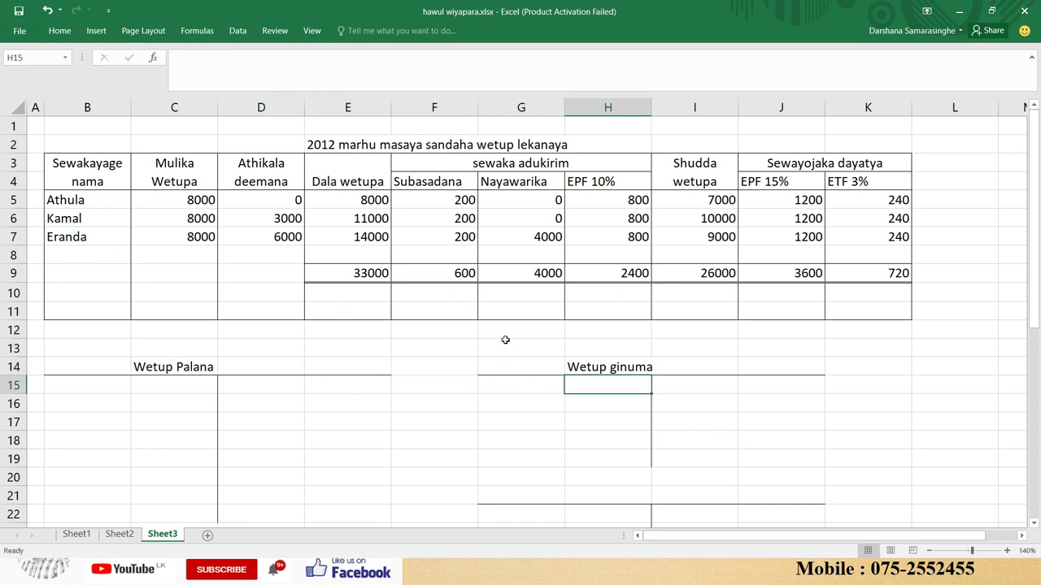
{"action": "type", "text": "30000"}
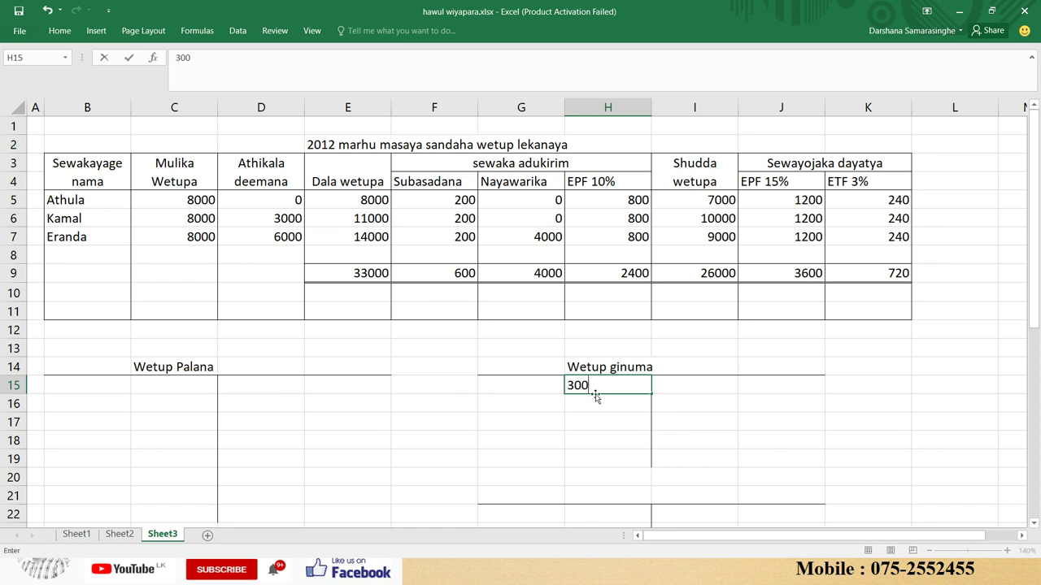
{"action": "key", "text": "BackSpace"}
{"action": "key", "text": "BackSpace"}
{"action": "key", "text": "BackSpace"}
{"action": "key", "text": "BackSpace"}
{"action": "type", "text": "3000"}
- Enter 33000 in E15 on the credit side of the Wetup Palana account
{"action": "key", "text": "Left"}
{"action": "key", "text": "Left"}
{"action": "key", "text": "Left"}
{"action": "key", "text": "Left"}
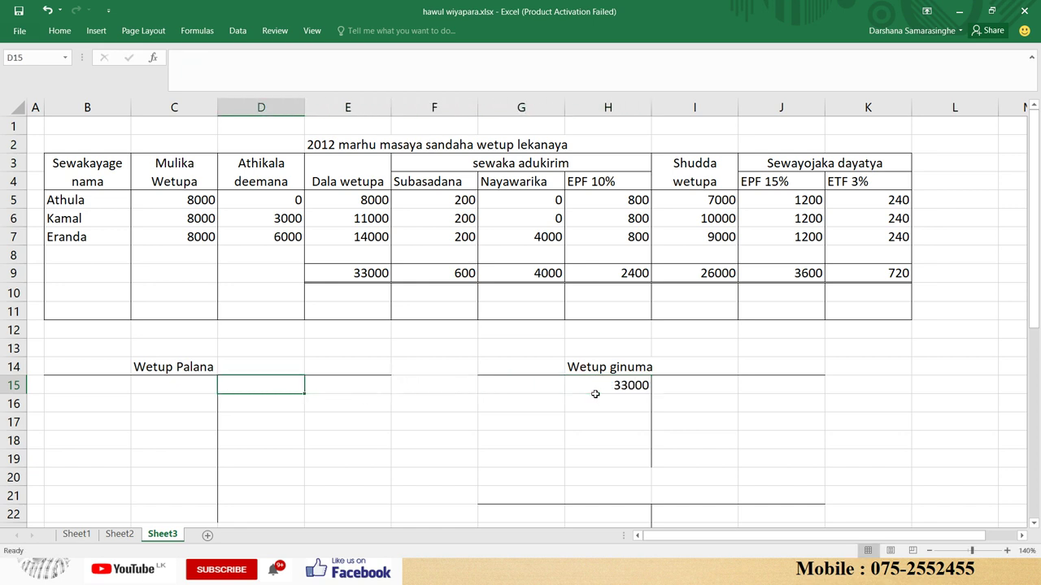
{"action": "key", "text": "Right"}
{"action": "type", "text": "33000"}
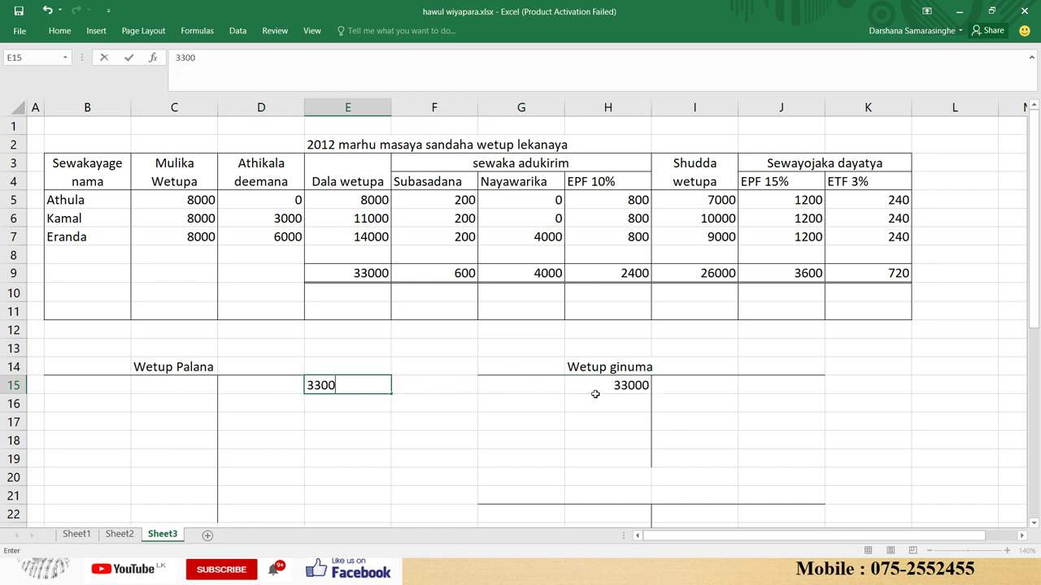
- Describe the 33000 debit in the Wetup ginuma account as "wetp palana" in G15
{"action": "key", "text": "Right"}
{"action": "key", "text": "Right"}
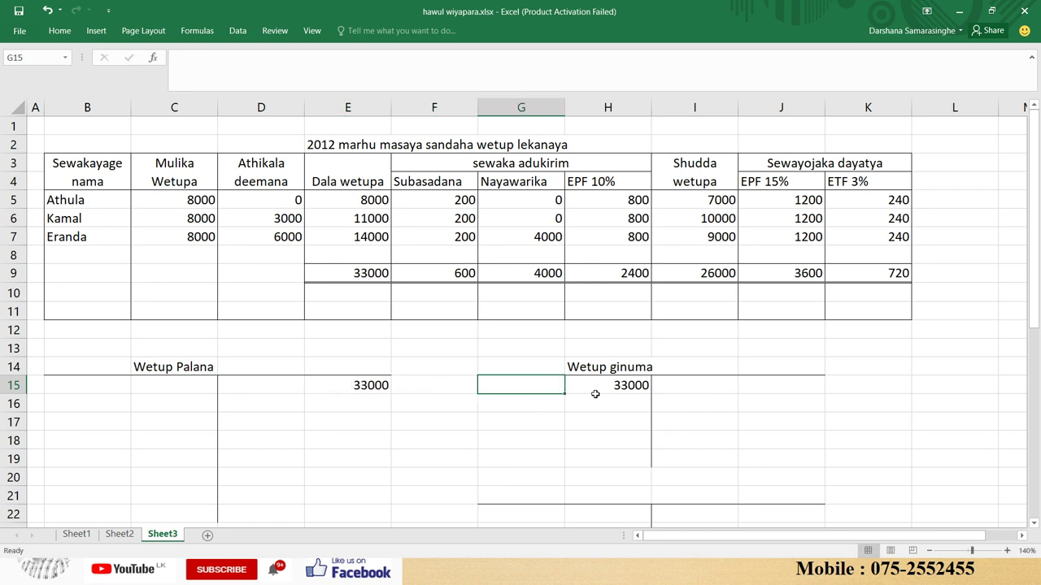
{"action": "type", "text": "wetu"}
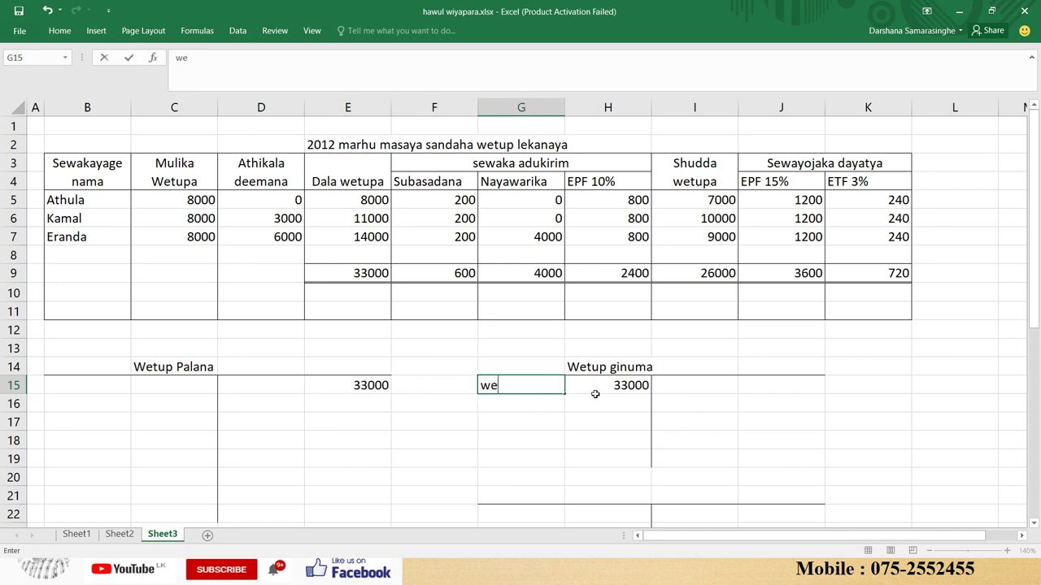
{"action": "key", "text": "BackSpace"}
{"action": "type", "text": "p palana"}
{"action": "key", "text": "Left"}
{"action": "key", "text": "Left"}
{"action": "key", "text": "Left"}
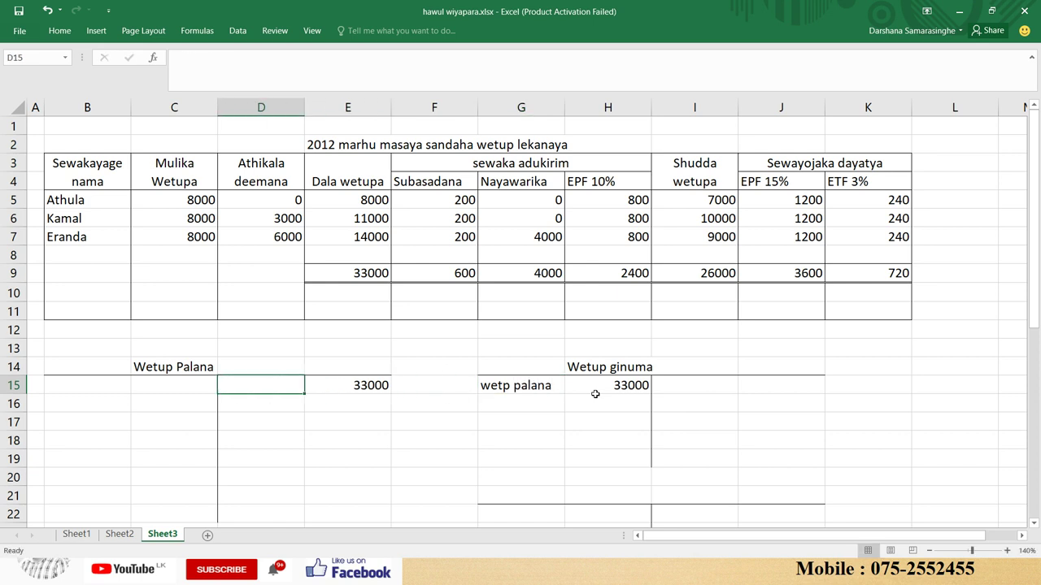
{"action": "type", "text": "wet"}
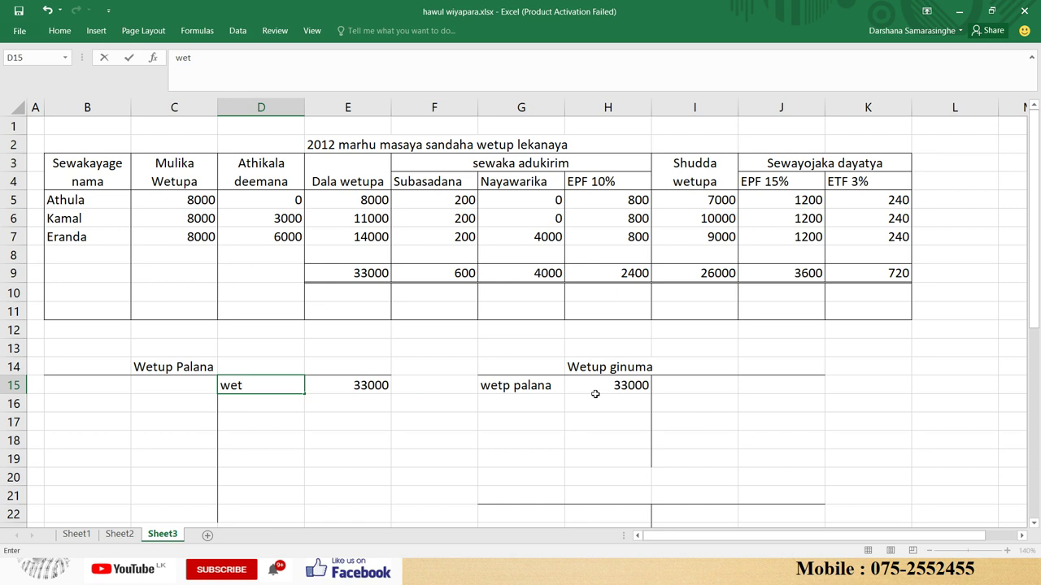
{"action": "type", "text": "up"}
{"action": "key", "text": "Return"}
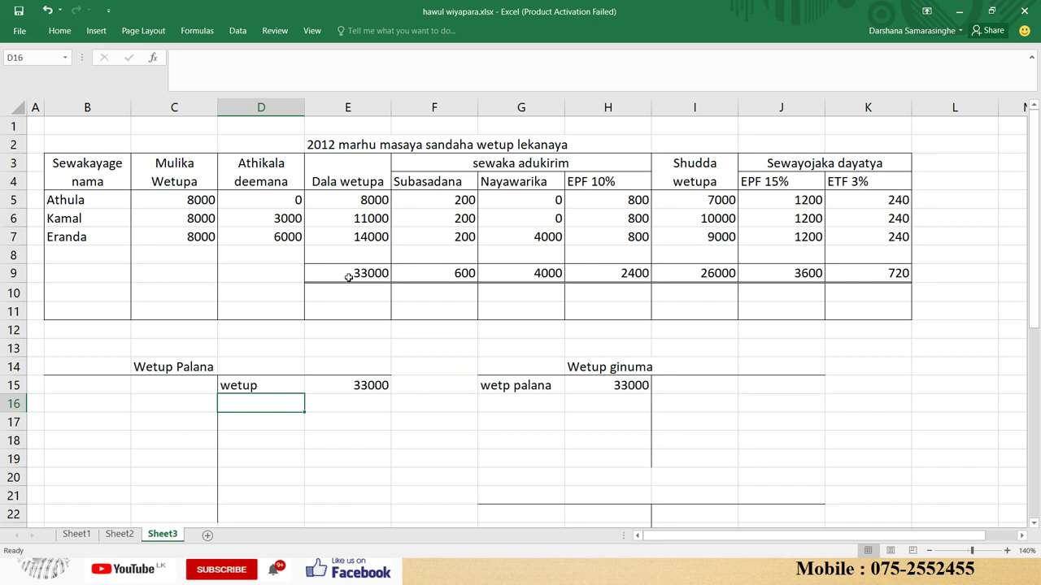
- Compare the two gross salary postings, check the salary deduction double entry in the presentation, and return to the Excel sheet
{"action": "left_click", "coordinate": [603, 380]}
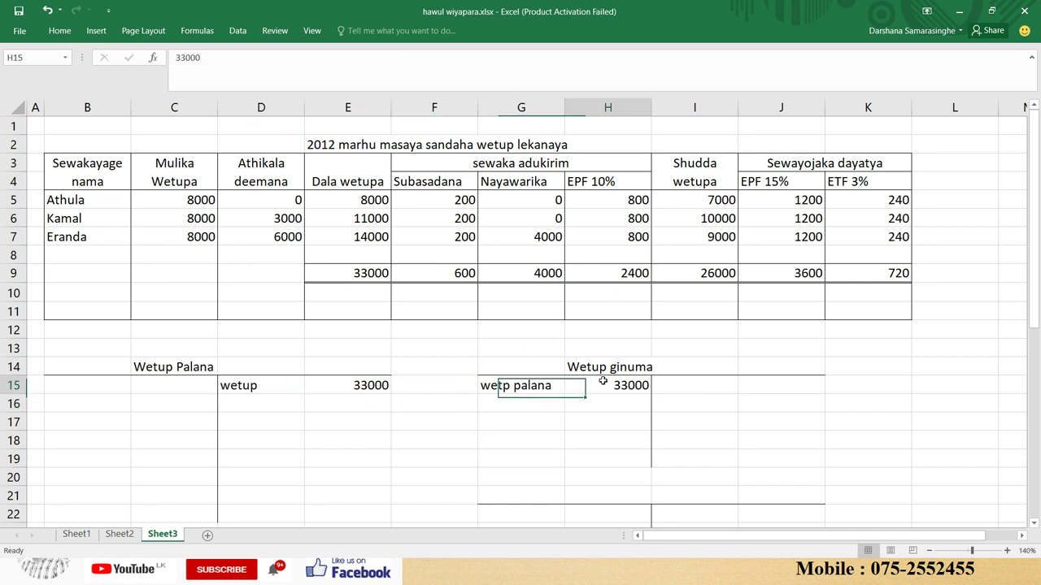
{"action": "left_click", "coordinate": [366, 386]}
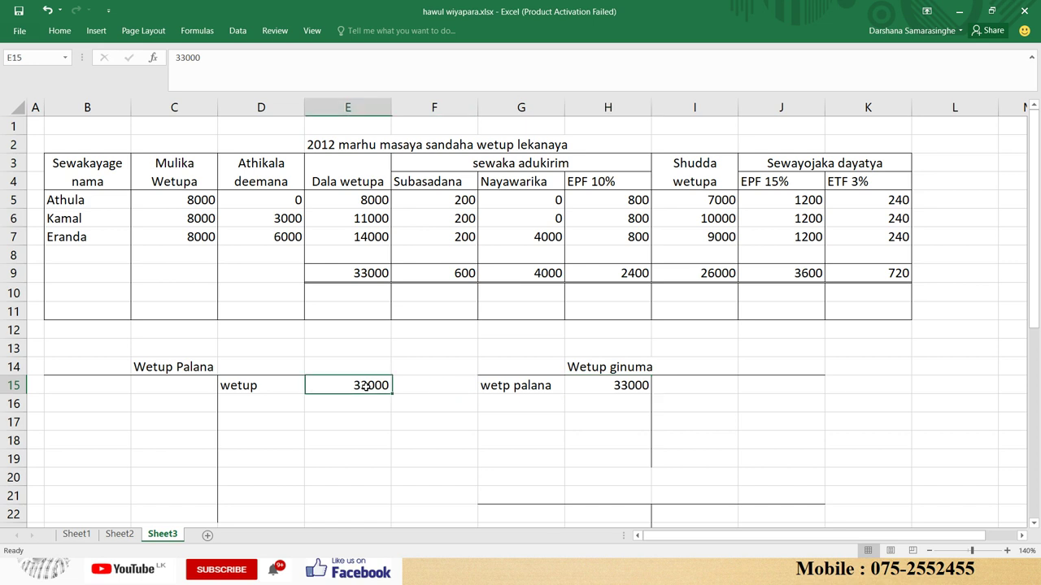
{"action": "left_click", "coordinate": [607, 374]}
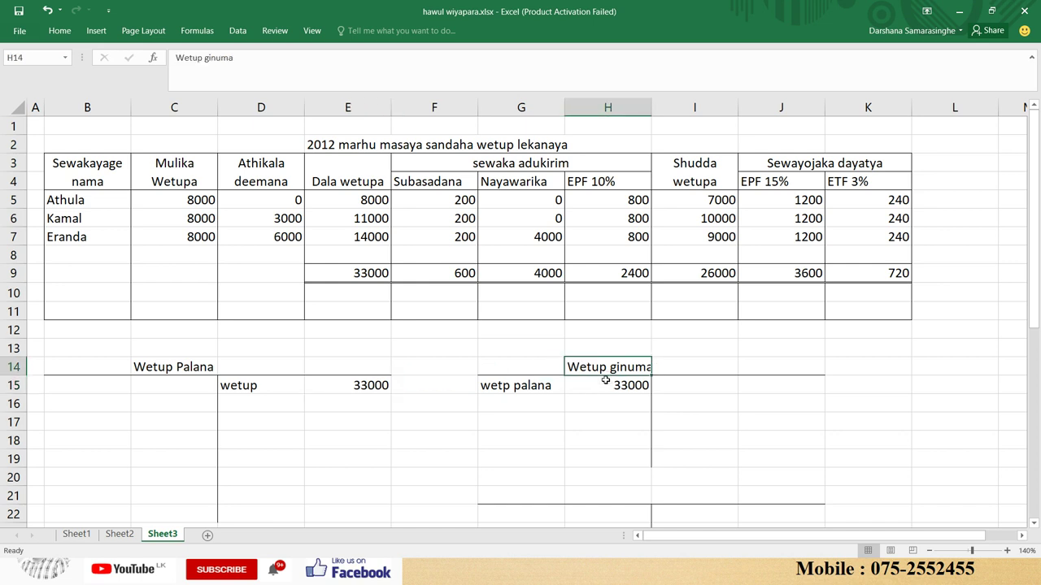
{"action": "left_click", "coordinate": [602, 391]}
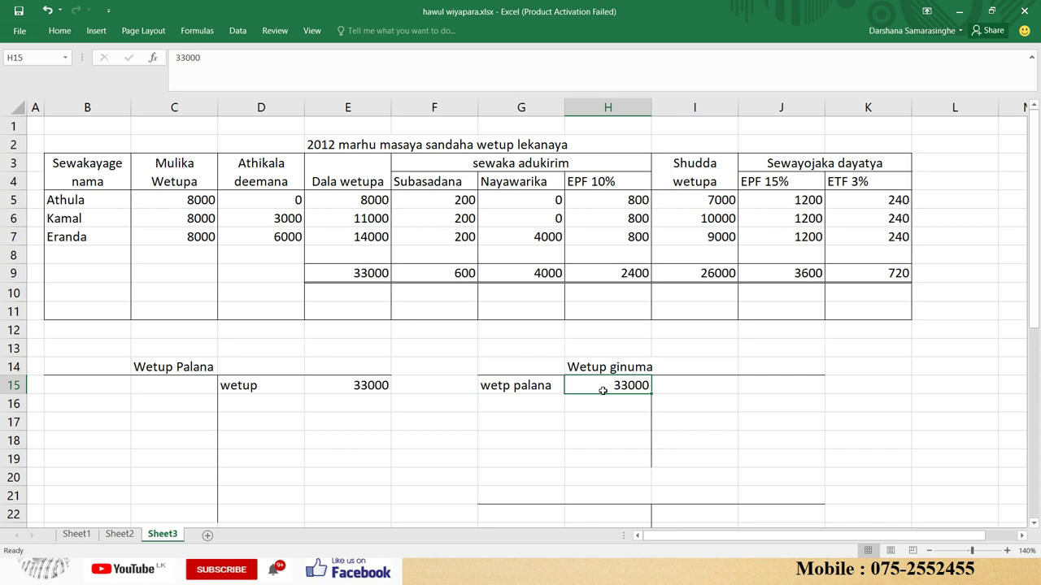
{"action": "key", "text": "alt+Tab"}
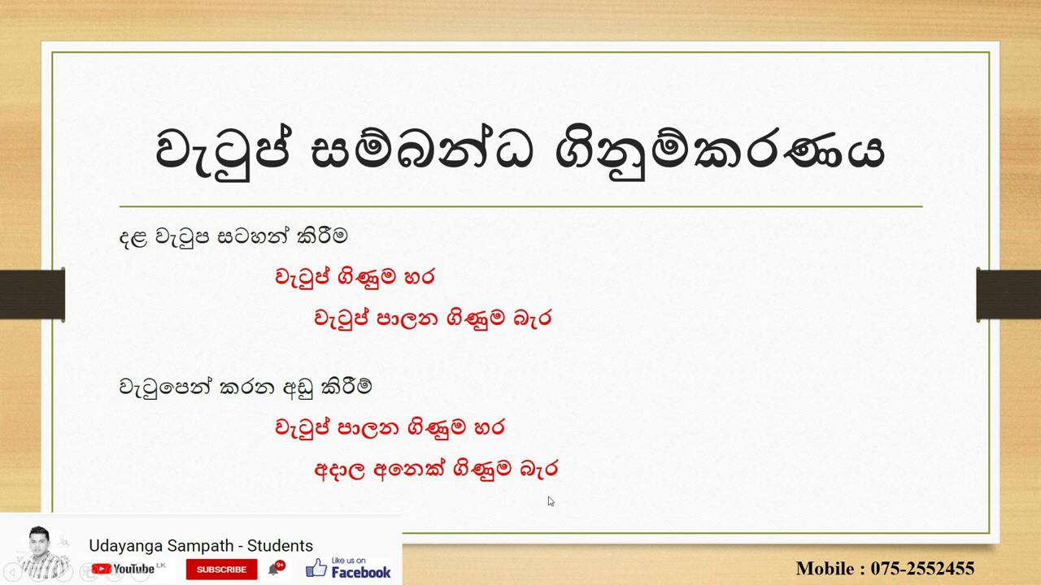
{"action": "key", "text": "alt+Tab"}
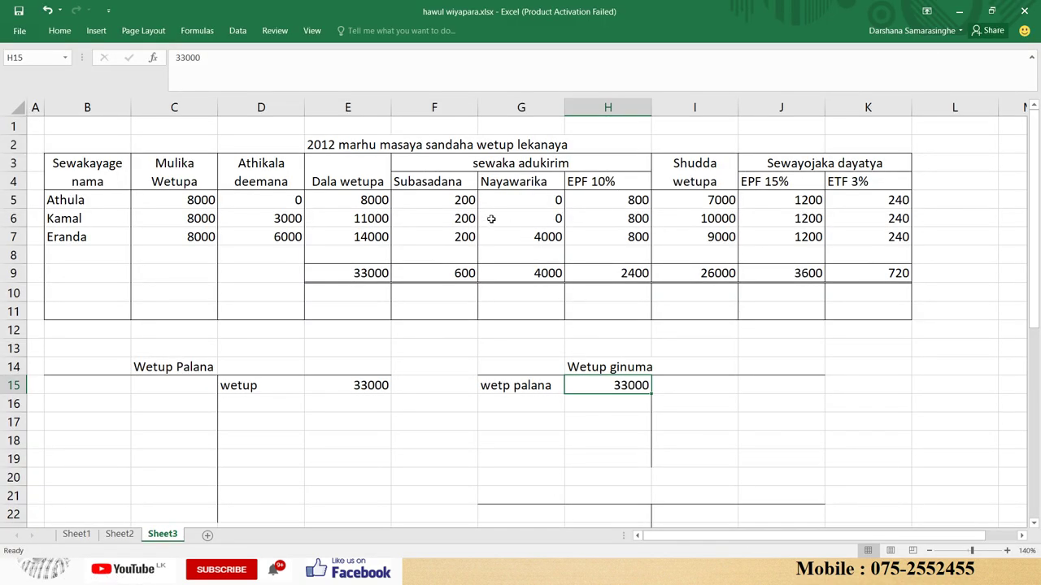
- Enter the Subasadana deduction total of 600 in C15 on the debit side of the Wetup Palana account
{"action": "left_click", "coordinate": [342, 273]}
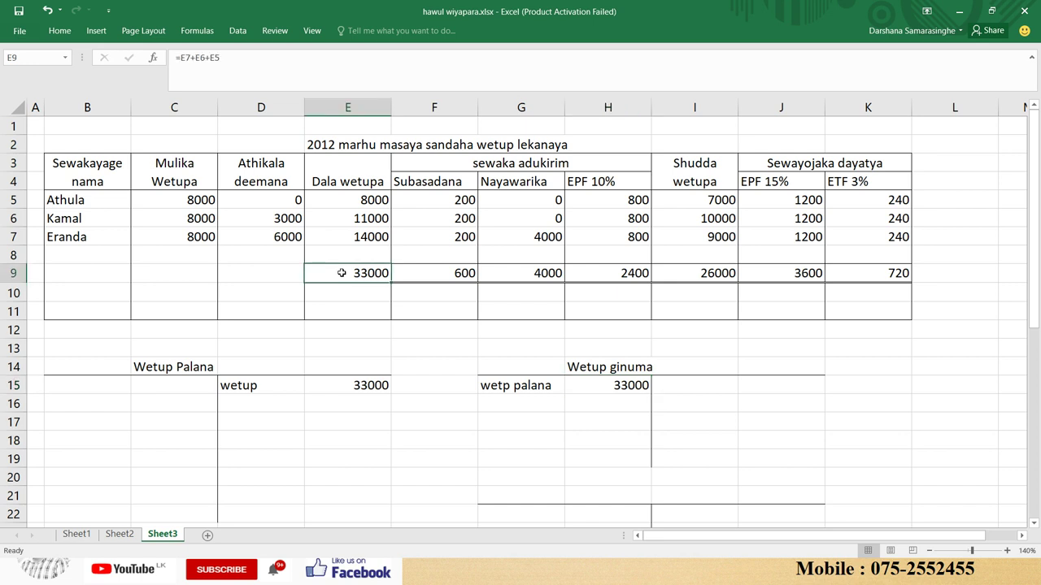
{"action": "left_click", "coordinate": [423, 183]}
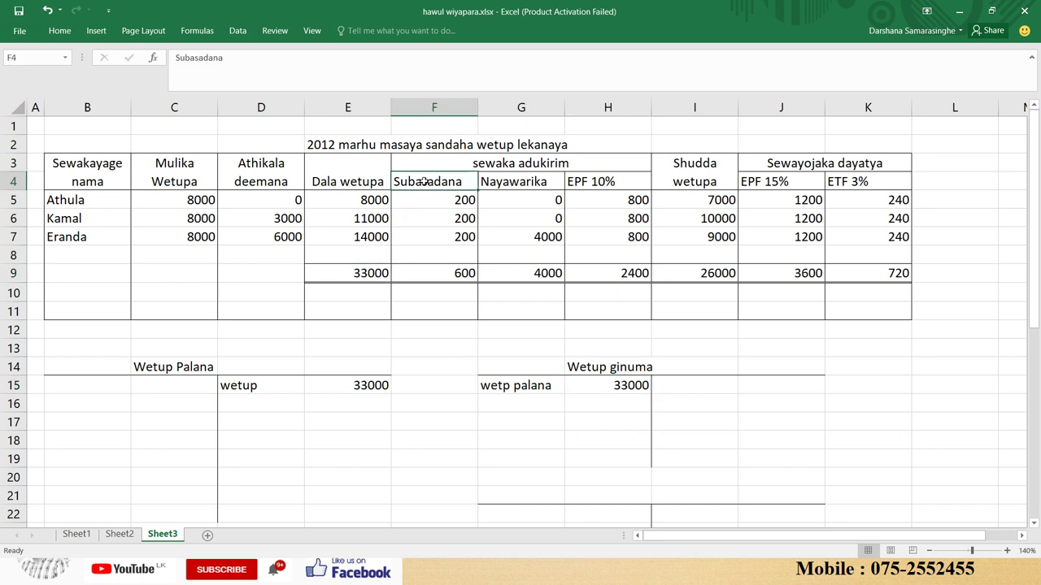
{"action": "left_click", "coordinate": [438, 274]}
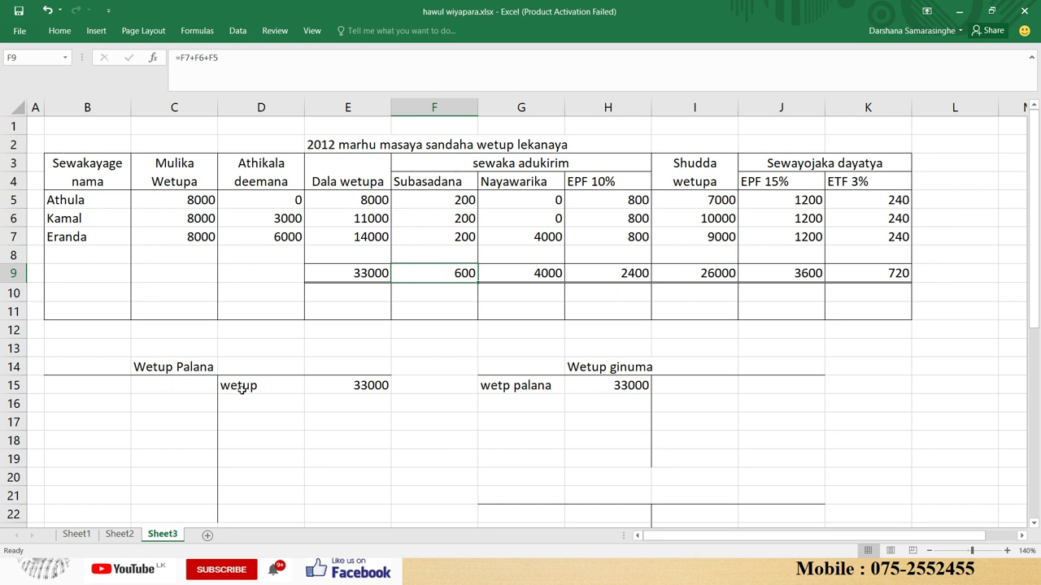
{"action": "left_click", "coordinate": [355, 386]}
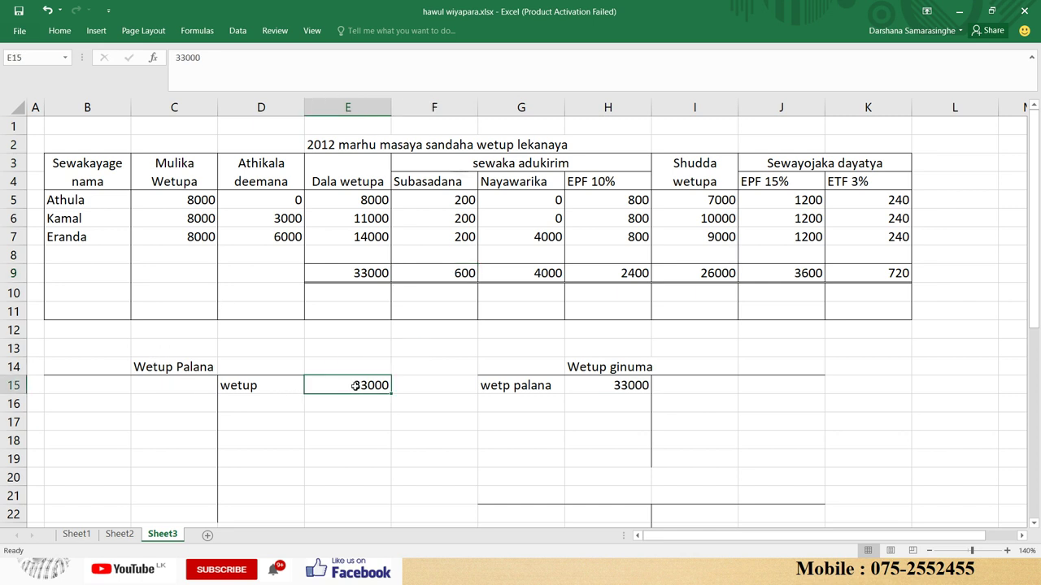
{"action": "left_click", "coordinate": [151, 384]}
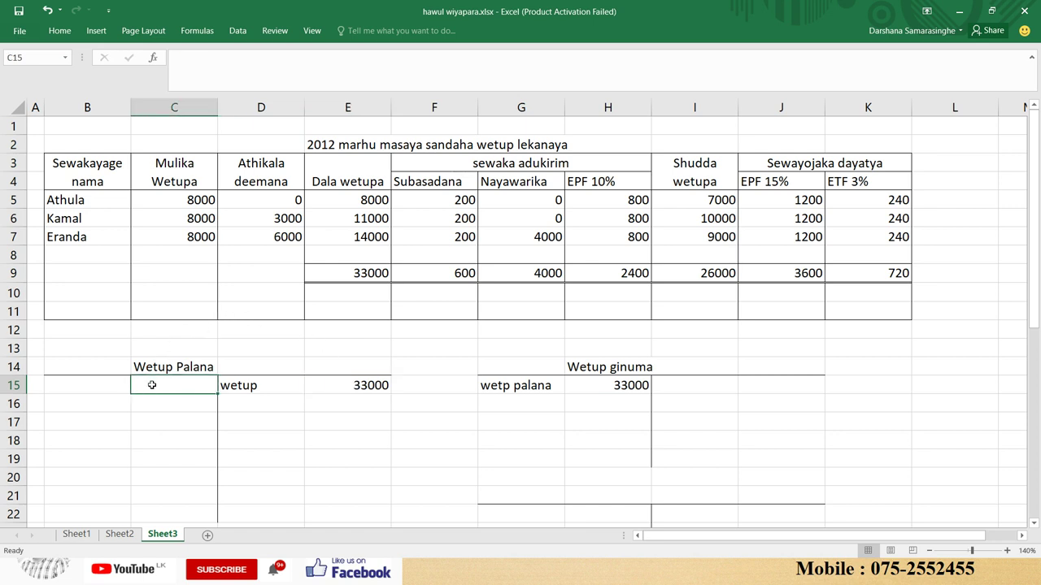
{"action": "type", "text": "600"}
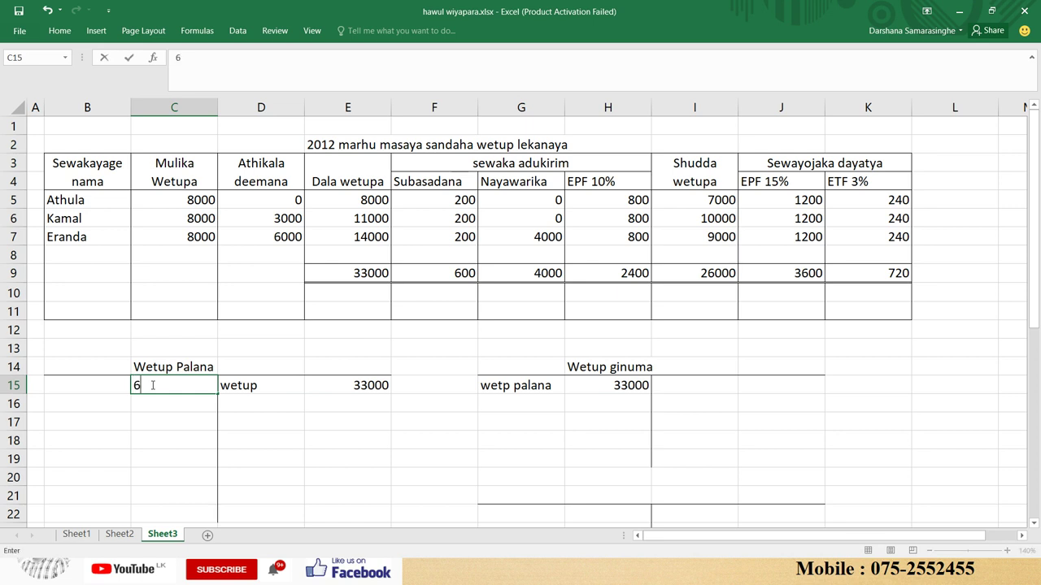
{"action": "key", "text": "ctrl+Return"}
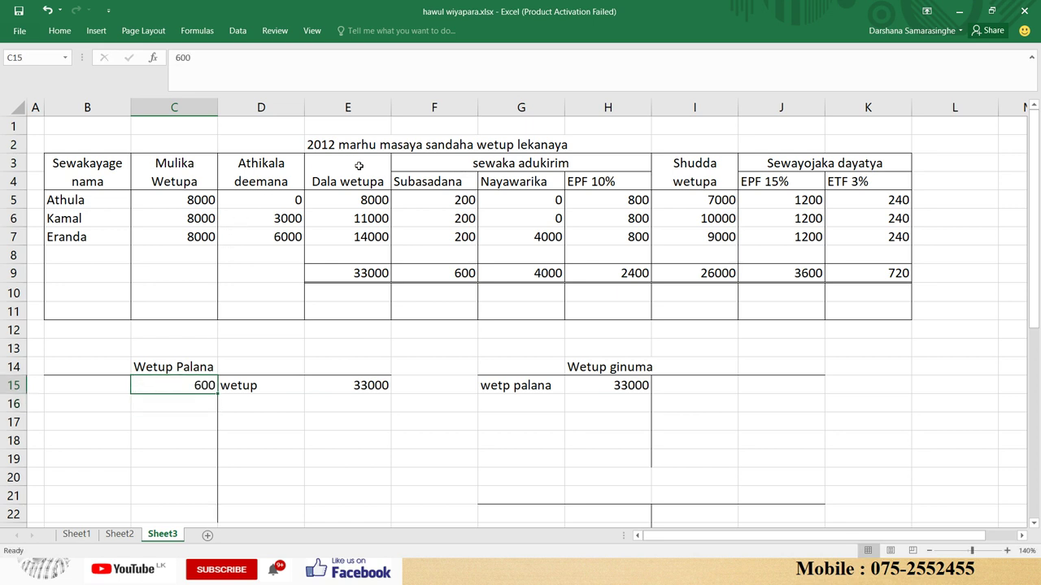
- Title the T-account below Wetup ginuma as "subasana" in H21
{"action": "left_click", "coordinate": [635, 493]}
{"action": "type", "text": "su"}
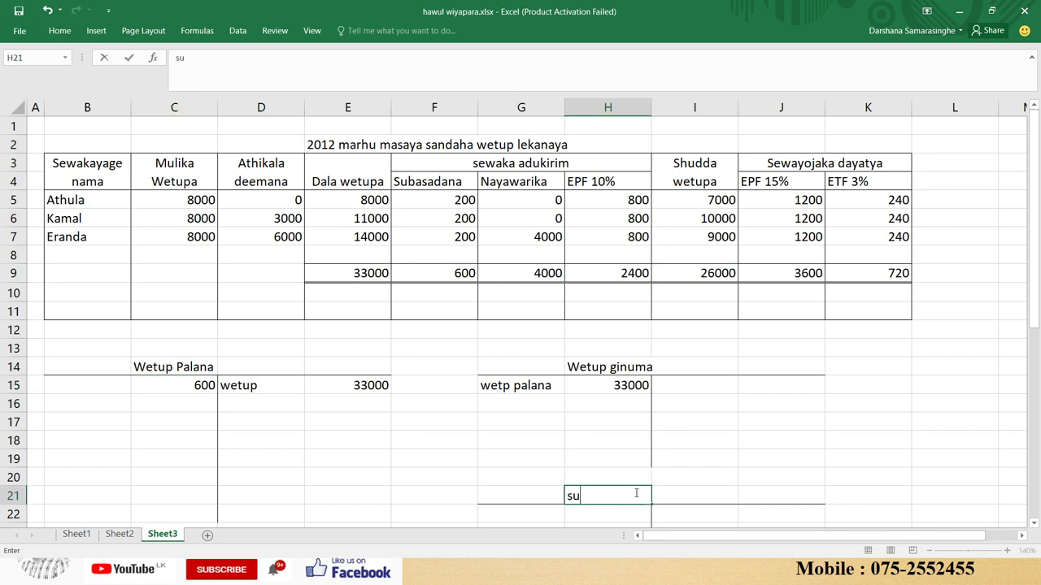
{"action": "type", "text": "basana"}
{"action": "key", "text": "Return"}
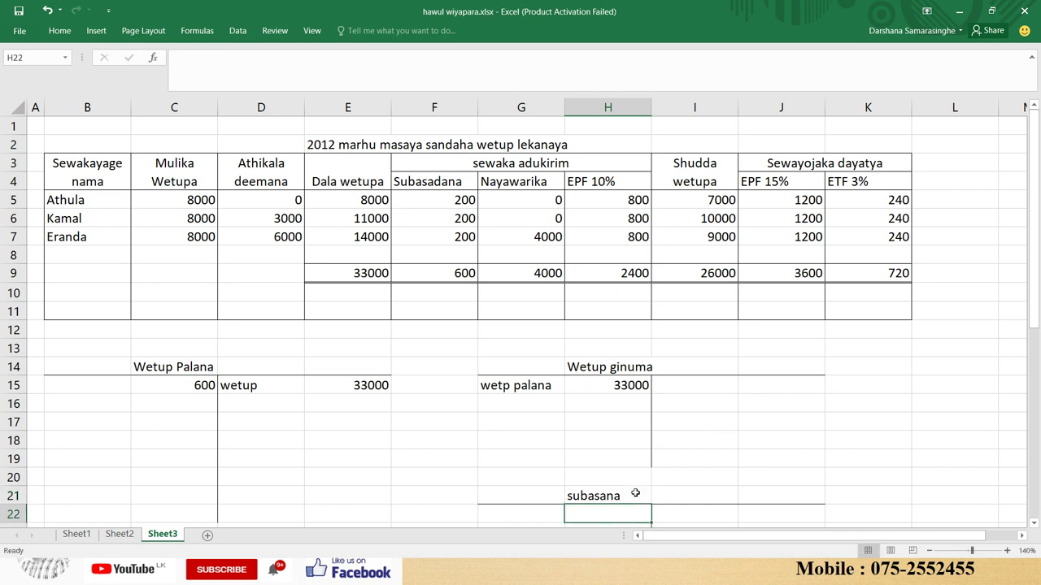
- Enter 600 in J22 on the credit side of the subasana account to match the debit in C15
{"action": "left_click", "coordinate": [183, 380]}
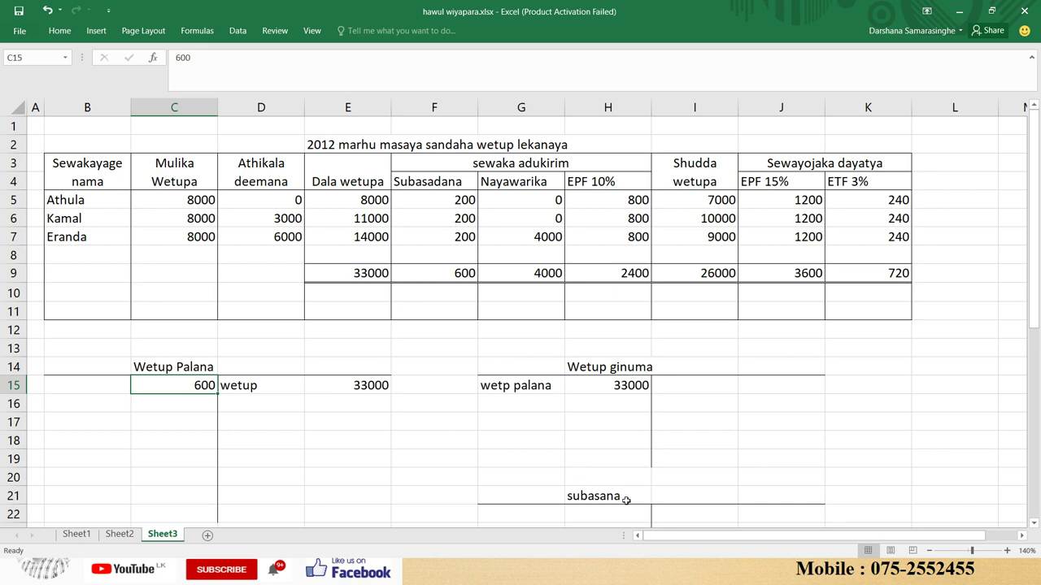
{"action": "left_click", "coordinate": [771, 513]}
{"action": "key", "text": "Down"}
{"action": "key", "text": "Down"}
{"action": "key", "text": "Down"}
{"action": "key", "text": "Down"}
{"action": "key", "text": "Down"}
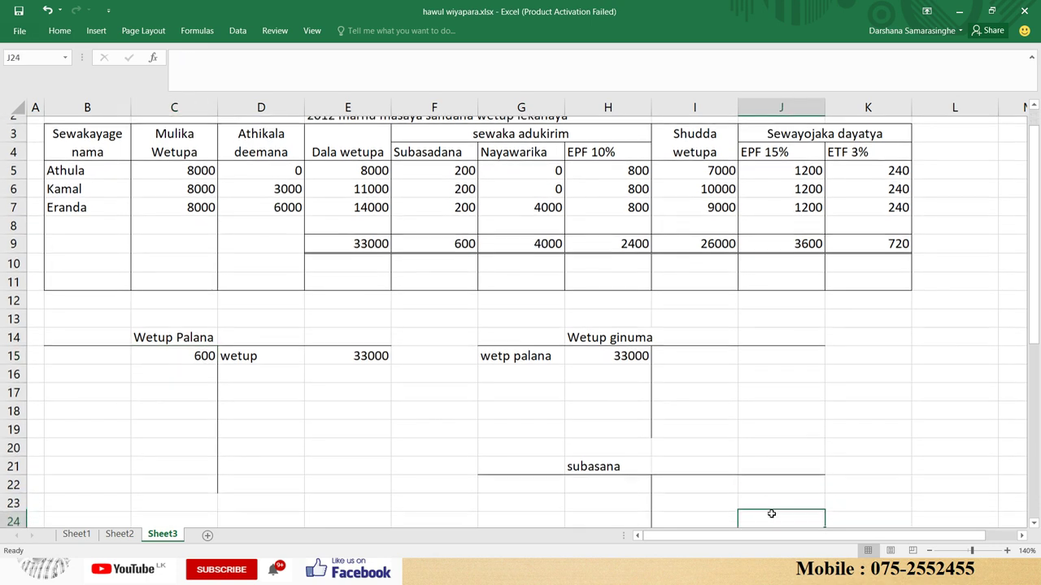
{"action": "scroll", "coordinate": [771, 514], "scroll_direction": "down", "scroll_amount": 1}
{"action": "key", "text": "Up"}
{"action": "key", "text": "Up"}
{"action": "key", "text": "Up"}
{"action": "key", "text": "Up"}
{"action": "key", "text": "Up"}
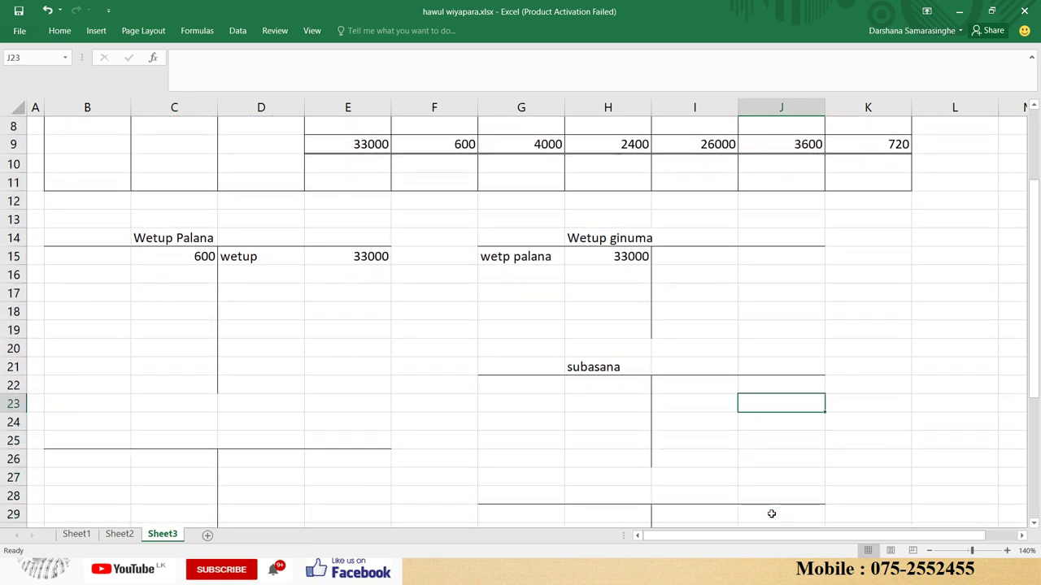
{"action": "type", "text": "600"}
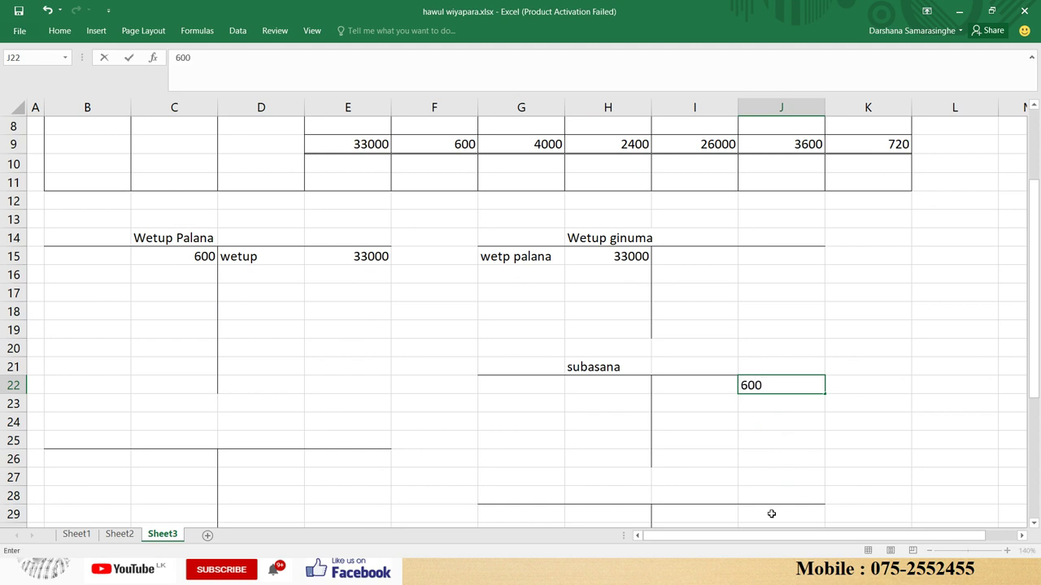
- Label the 600 credit in the subasana account as "wetup palana" in I22
{"action": "key", "text": "Left"}
{"action": "type", "text": "w"}
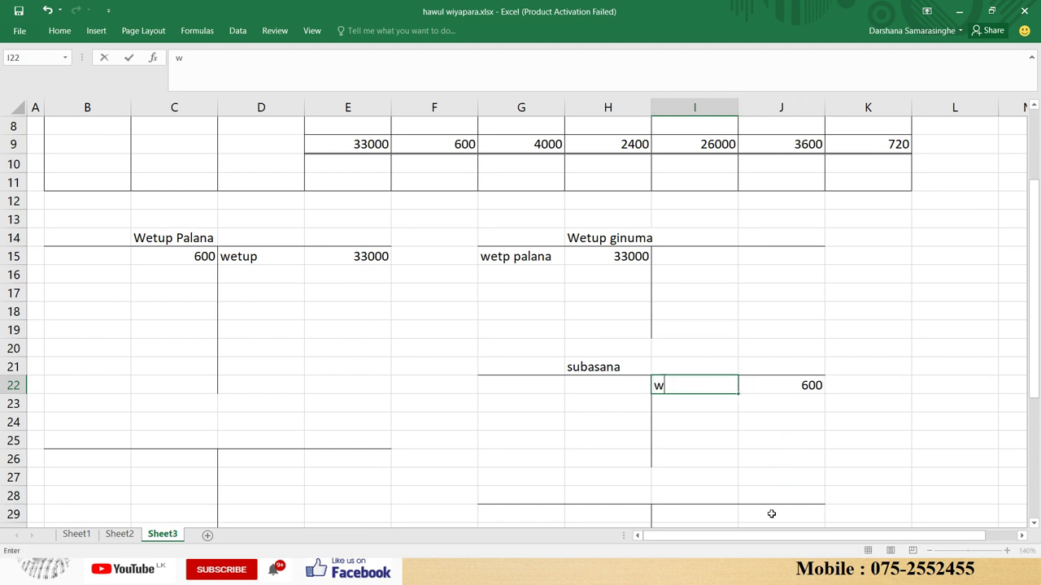
{"action": "type", "text": "etup palana"}
- Label the 600 debit in the Wetup Palana account as "subasadana" in B15
{"action": "key", "text": "Up"}
{"action": "key", "text": "Up"}
{"action": "key", "text": "Up"}
{"action": "key", "text": "Up"}
{"action": "key", "text": "Up"}
{"action": "key", "text": "Up"}
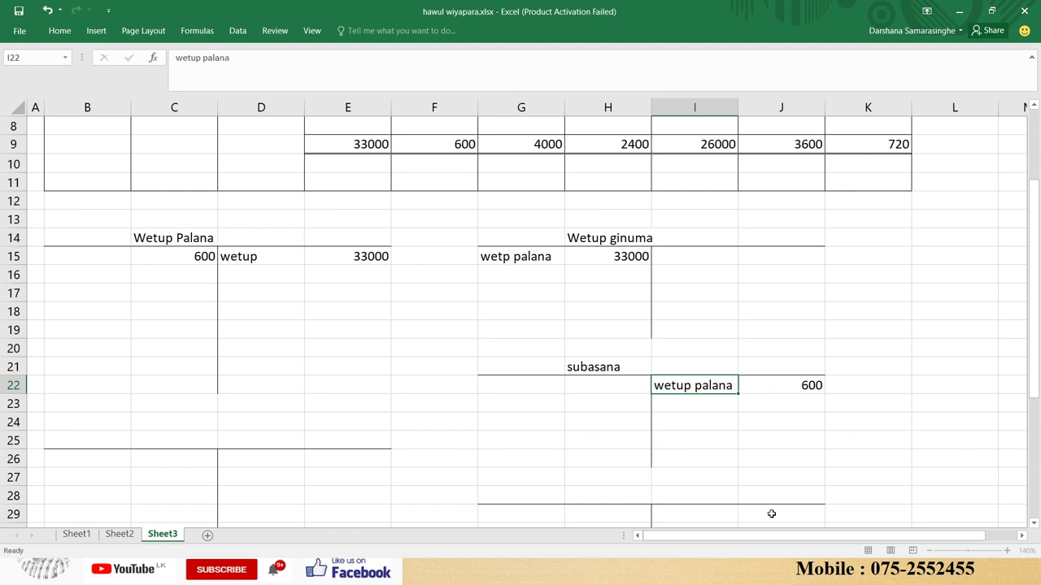
{"action": "key", "text": "Left"}
{"action": "key", "text": "Home"}
{"action": "key", "text": "Up"}
{"action": "key", "text": "Right"}
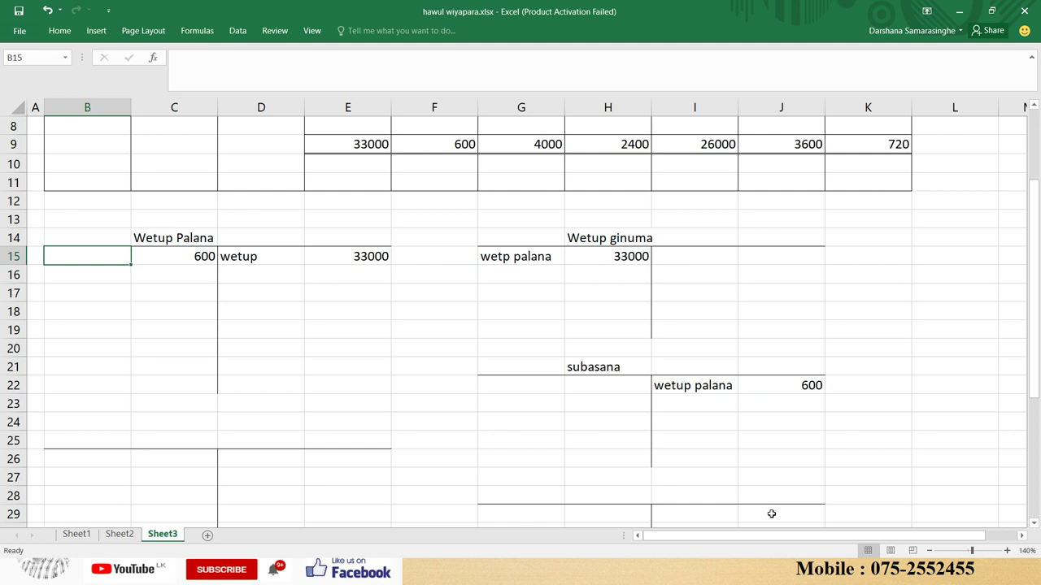
{"action": "type", "text": "subasa"}
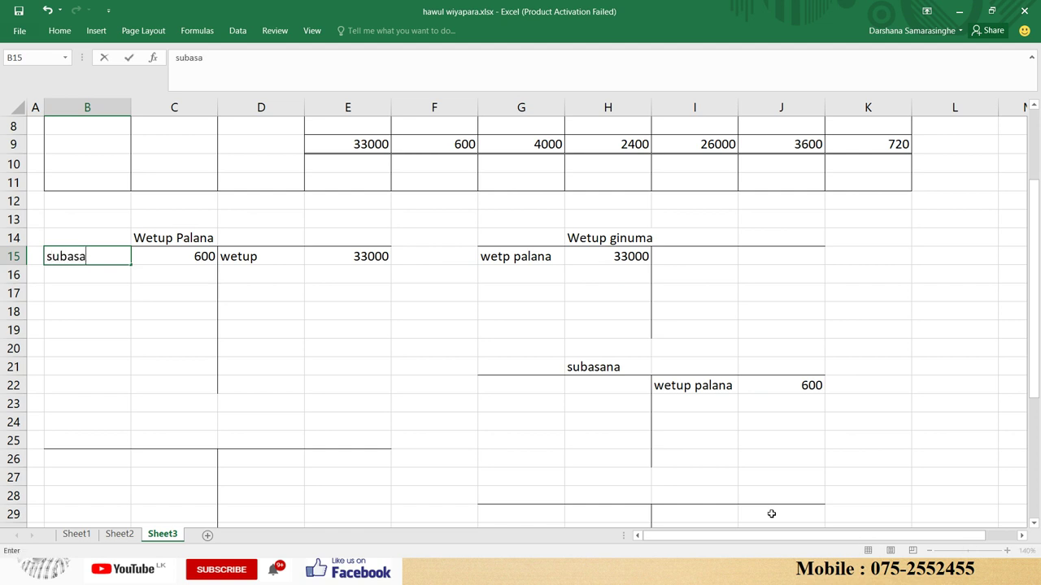
{"action": "type", "text": "dana"}
- Check the payroll table's gross salary and Subasadana totals against the debit in C15 and the credit in J22
{"action": "key", "text": "Up"}
{"action": "key", "text": "Up"}
{"action": "key", "text": "Up"}
{"action": "key", "text": "Up"}
{"action": "key", "text": "Up"}
{"action": "key", "text": "Up"}
{"action": "key", "text": "Up"}
{"action": "key", "text": "Up"}
{"action": "key", "text": "Up"}
{"action": "key", "text": "Up"}
{"action": "key", "text": "Up"}
{"action": "key", "text": "Up"}
{"action": "key", "text": "Up"}
{"action": "key", "text": "Up"}
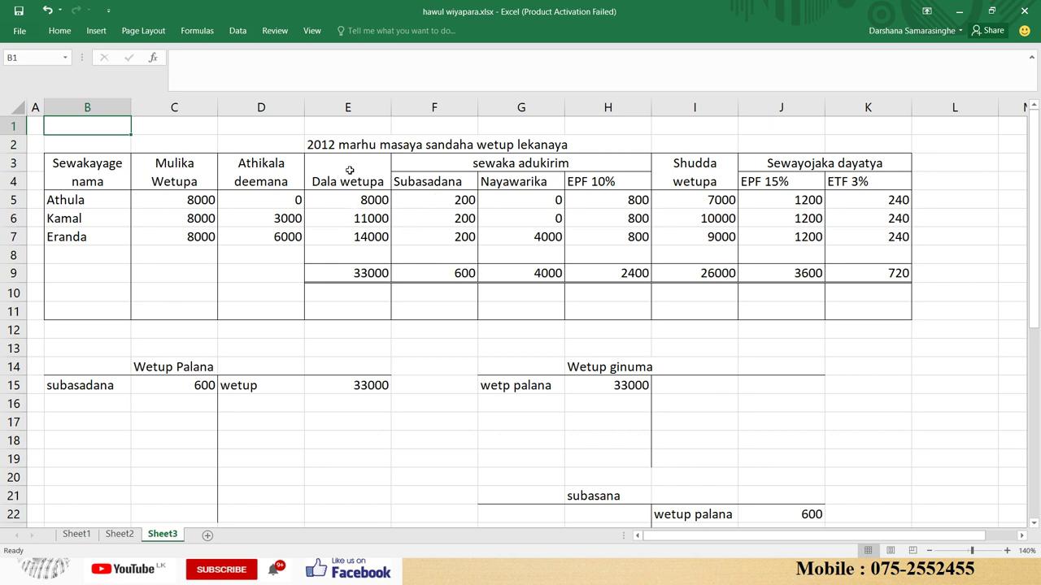
{"action": "left_click", "coordinate": [357, 273]}
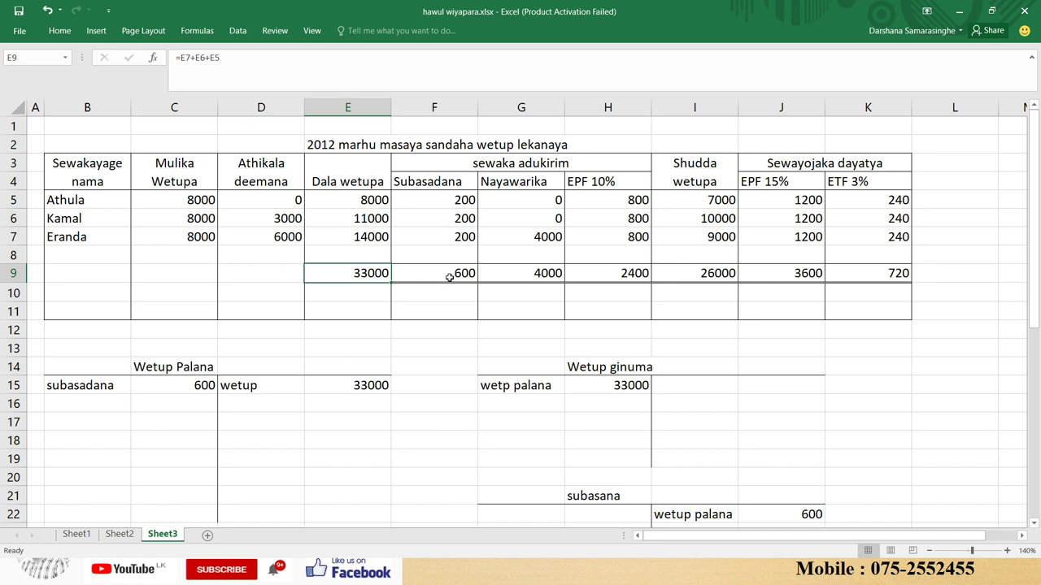
{"action": "left_click", "coordinate": [210, 387]}
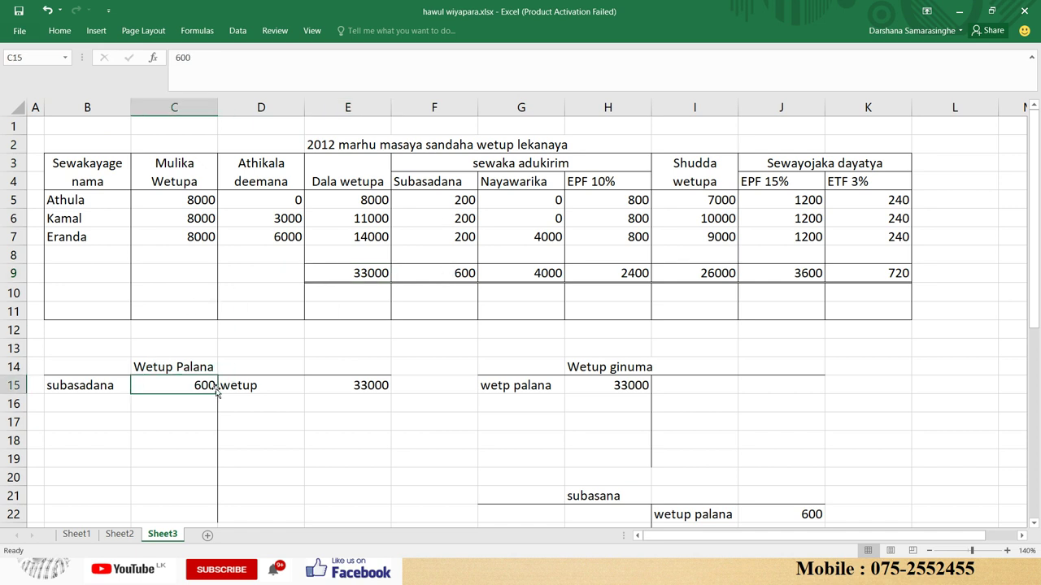
{"action": "left_click", "coordinate": [792, 511]}
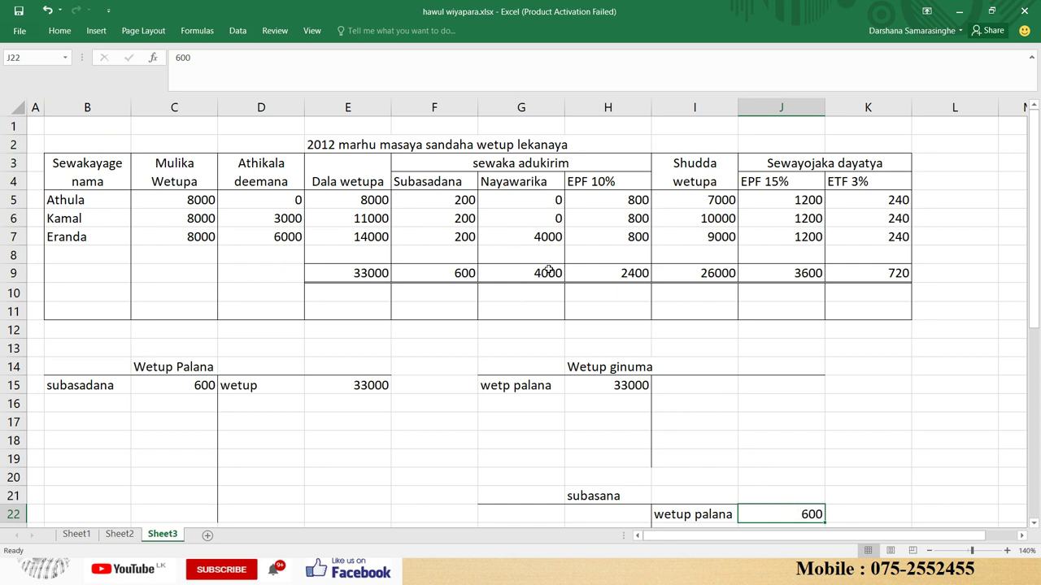
- Enter the Nayawarika total of 4000 in C16 on the debit side of the Wetup Palana account
{"action": "left_click", "coordinate": [192, 398]}
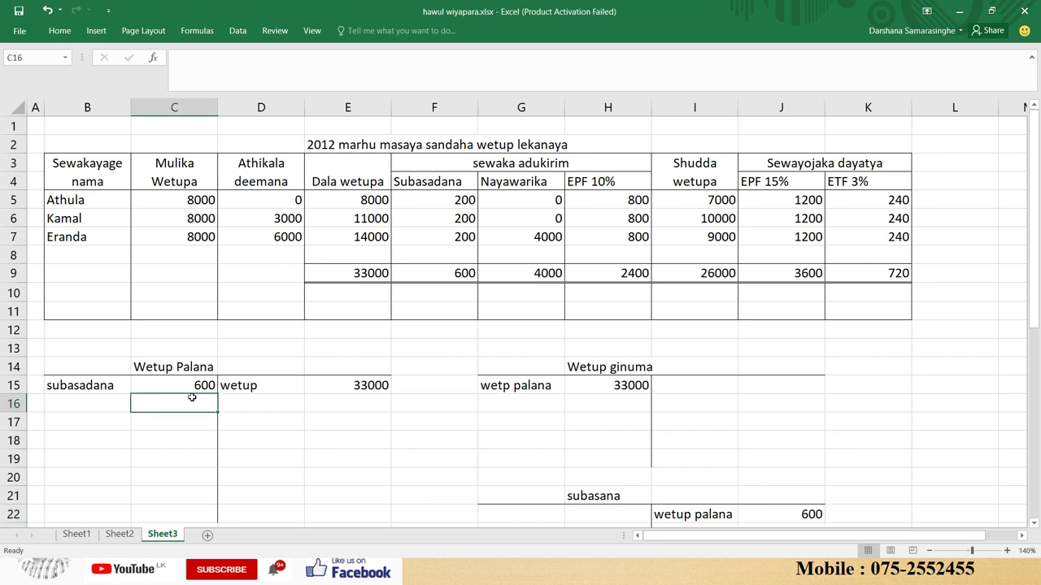
{"action": "type", "text": "4000"}
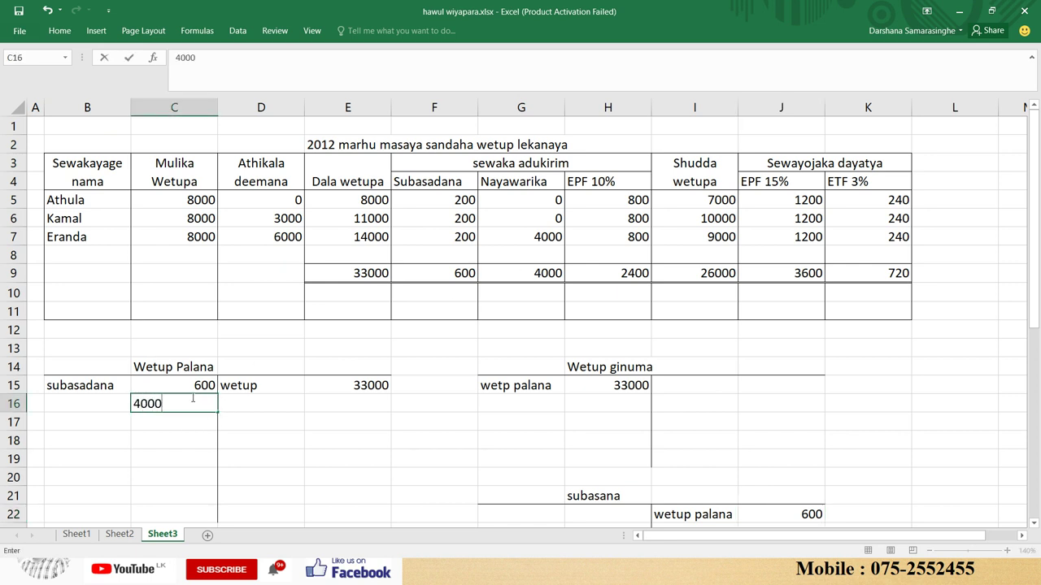
{"action": "key", "text": "Return"}
- Title the T-account below Wetup Palana as "sewaka naya ginuma" in C25
{"action": "key", "text": "Return"}
{"action": "key", "text": "Return"}
{"action": "key", "text": "Return"}
{"action": "key", "text": "Return"}
{"action": "key", "text": "Return"}
{"action": "key", "text": "Return"}
{"action": "key", "text": "Return"}
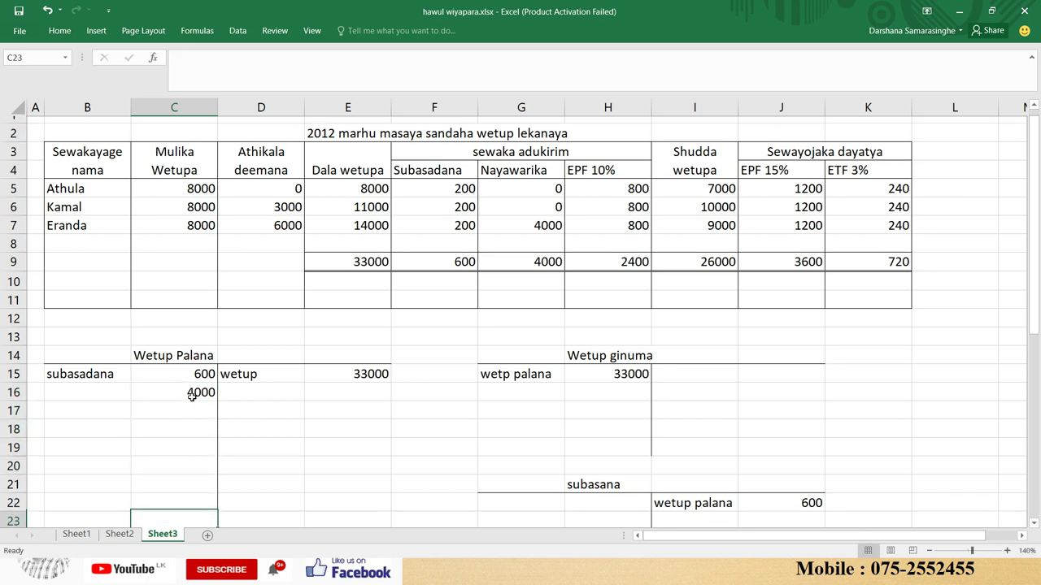
{"action": "key", "text": "Return"}
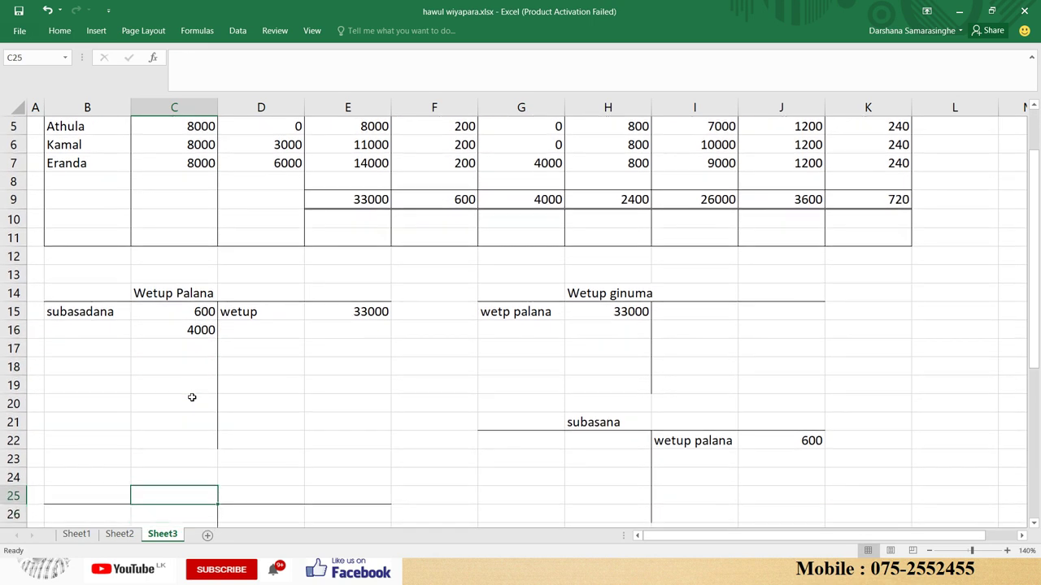
{"action": "type", "text": "sewaka "}
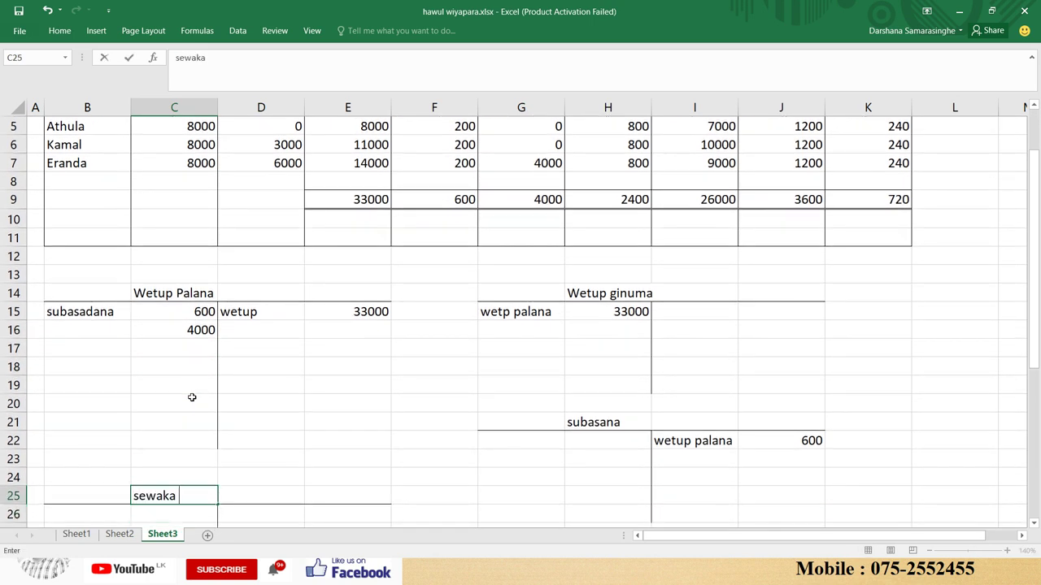
{"action": "type", "text": "naya ginuma"}
- Enter 4000 in E26 on the credit side of the sewaka naya ginuma account
{"action": "key", "text": "Return"}
{"action": "key", "text": "Return"}
{"action": "key", "text": "Return"}
{"action": "key", "text": "Return"}
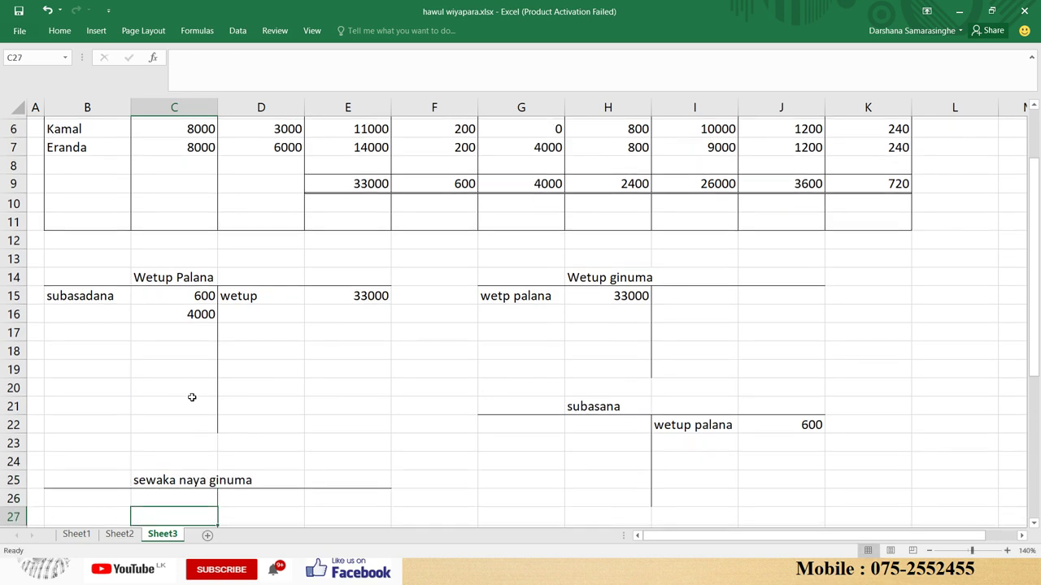
{"action": "key", "text": "Up"}
{"action": "key", "text": "Up"}
{"action": "key", "text": "Right"}
{"action": "key", "text": "Right"}
{"action": "key", "text": "Up"}
{"action": "type", "text": "4000"}
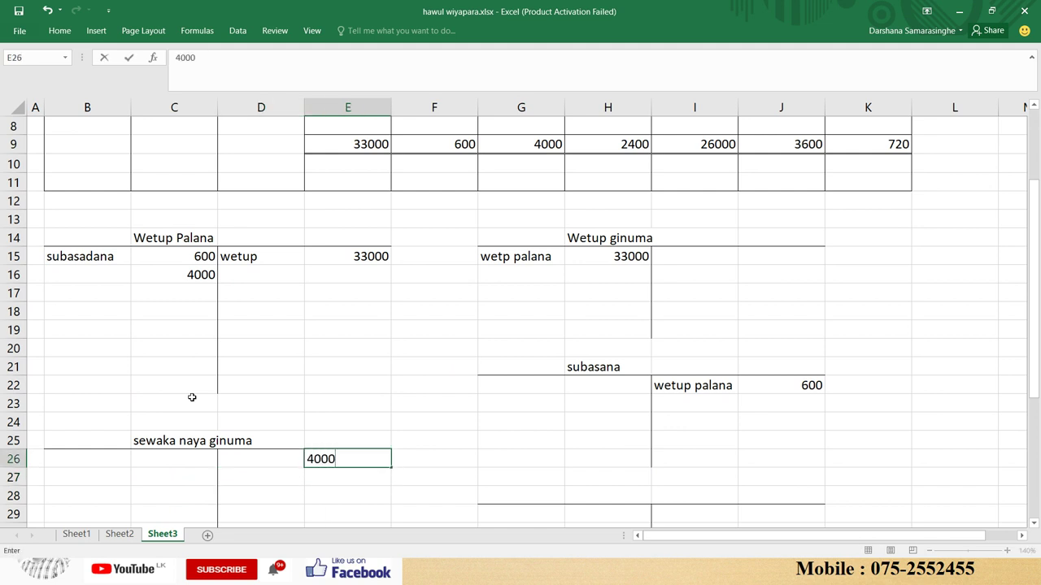
{"action": "key", "text": "Return"}
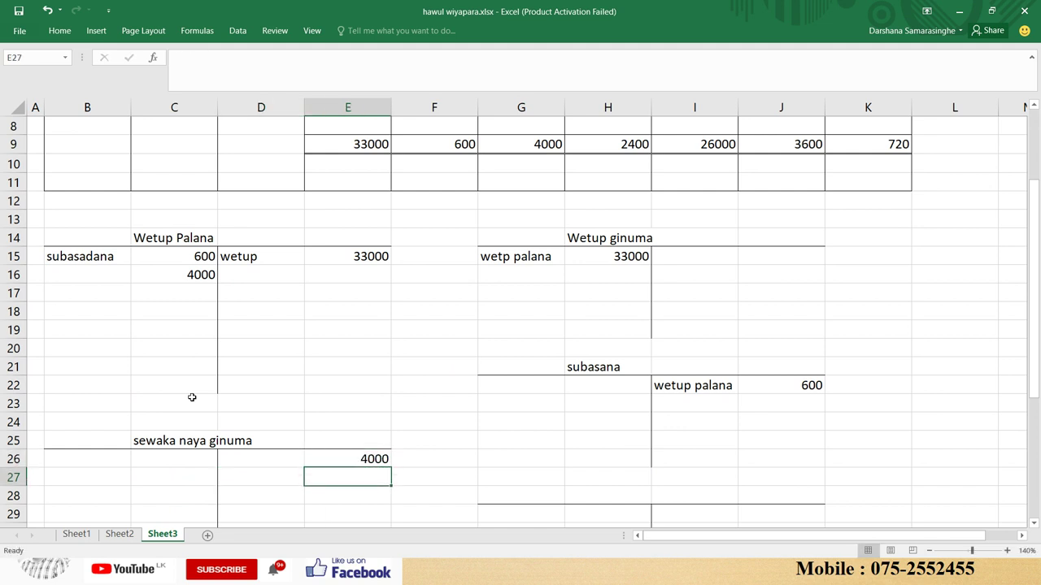
- Compare the two 4000 postings and label the credit in the sewaka naya ginuma account as "wetup palana" in D26
{"action": "left_click", "coordinate": [162, 280]}
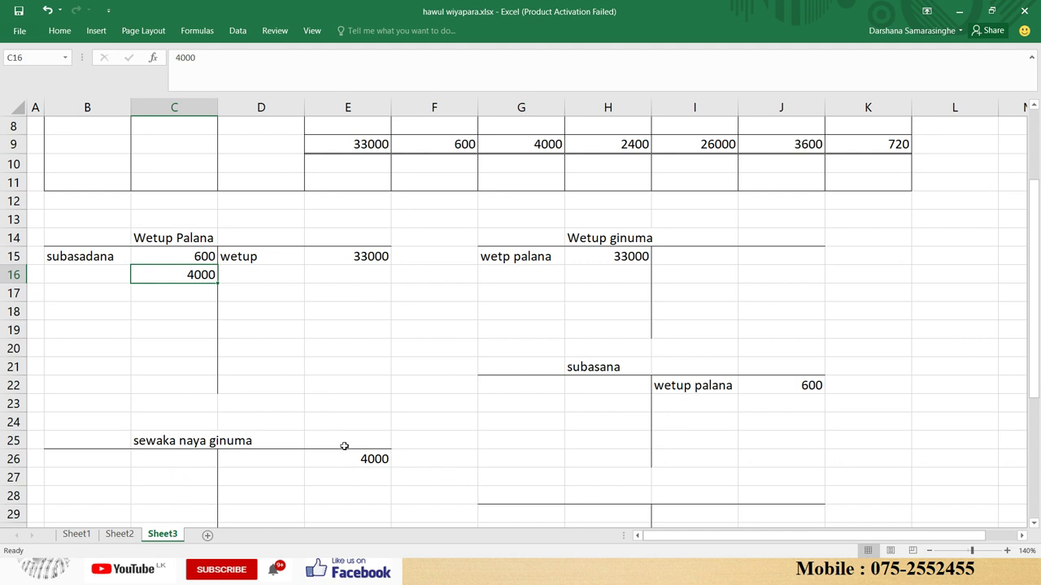
{"action": "left_click", "coordinate": [372, 471]}
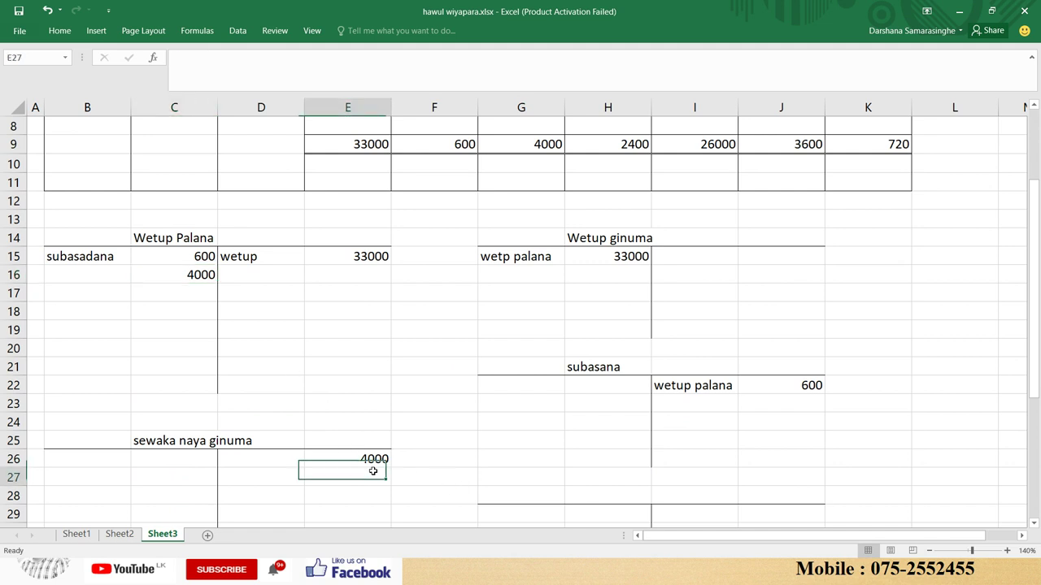
{"action": "left_click", "coordinate": [279, 464]}
{"action": "type", "text": "wetup p"}
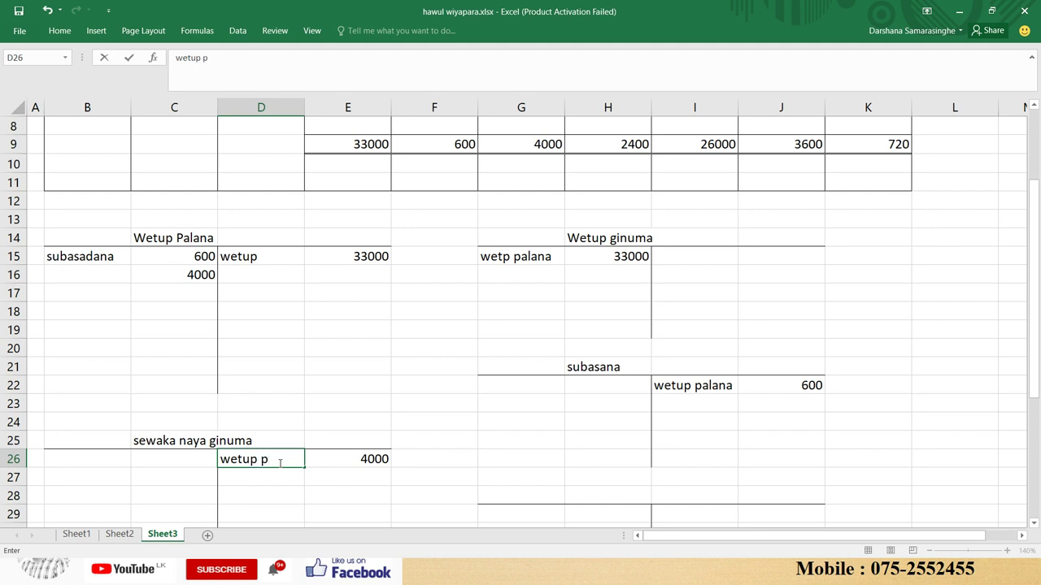
{"action": "type", "text": "alana"}
- Label the 4000 debit in the Wetup Palana account as "sewaka naya" in B16
{"action": "left_click", "coordinate": [58, 275]}
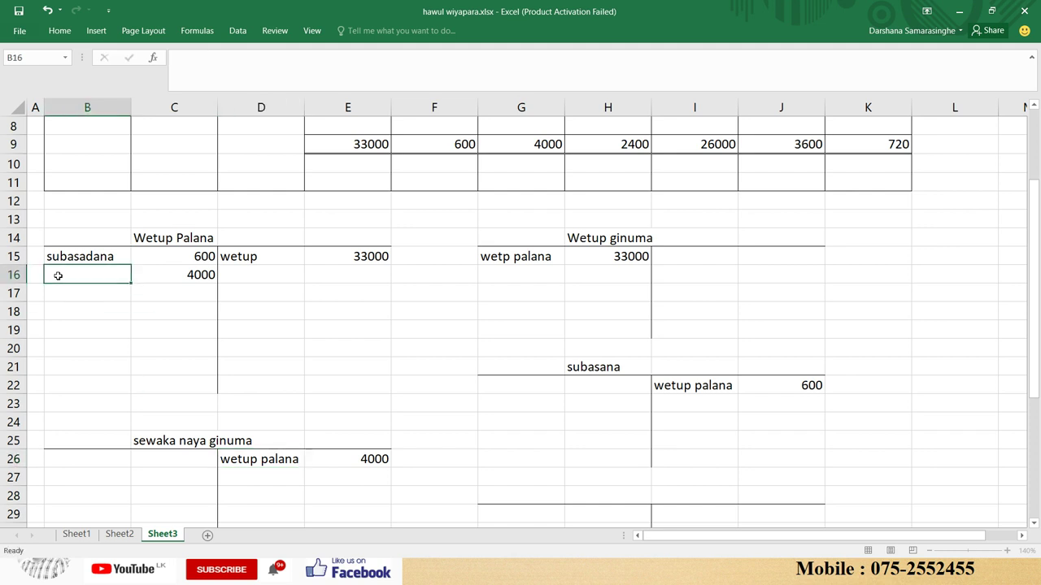
{"action": "type", "text": "sewaka naya"}
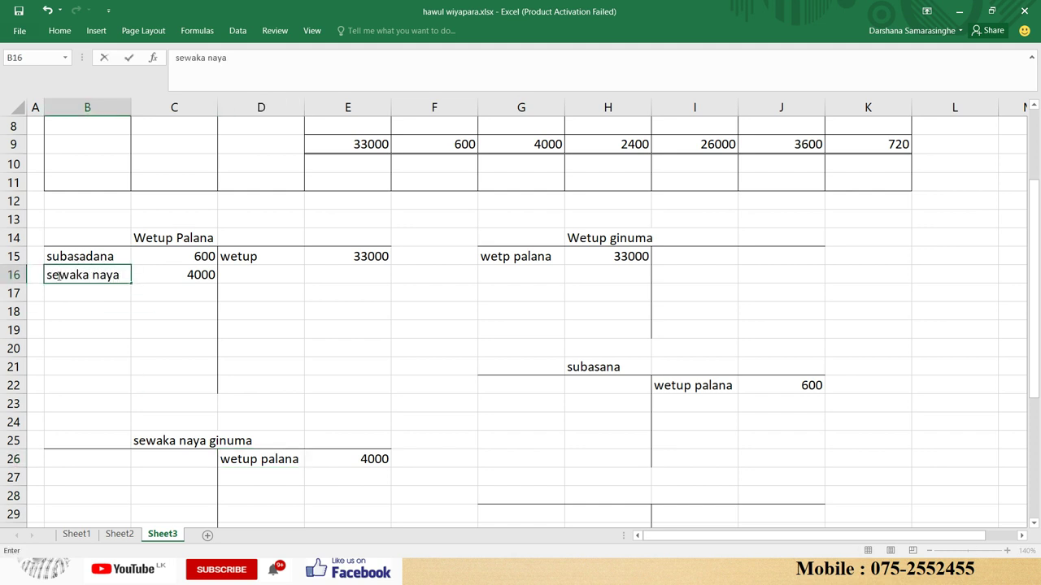
{"action": "key", "text": "Return"}
- Trace the Nayawarika total from the payroll table to its debit in C16 and its credit in E26
{"action": "key", "text": "Up"}
{"action": "key", "text": "Up"}
{"action": "key", "text": "Up"}
{"action": "key", "text": "Up"}
{"action": "key", "text": "Up"}
{"action": "key", "text": "Up"}
{"action": "key", "text": "Up"}
{"action": "key", "text": "Up"}
{"action": "key", "text": "Up"}
{"action": "key", "text": "Up"}
{"action": "key", "text": "Up"}
{"action": "key", "text": "Up"}
{"action": "key", "text": "Up"}
{"action": "key", "text": "Up"}
{"action": "key", "text": "Up"}
{"action": "key", "text": "Up"}
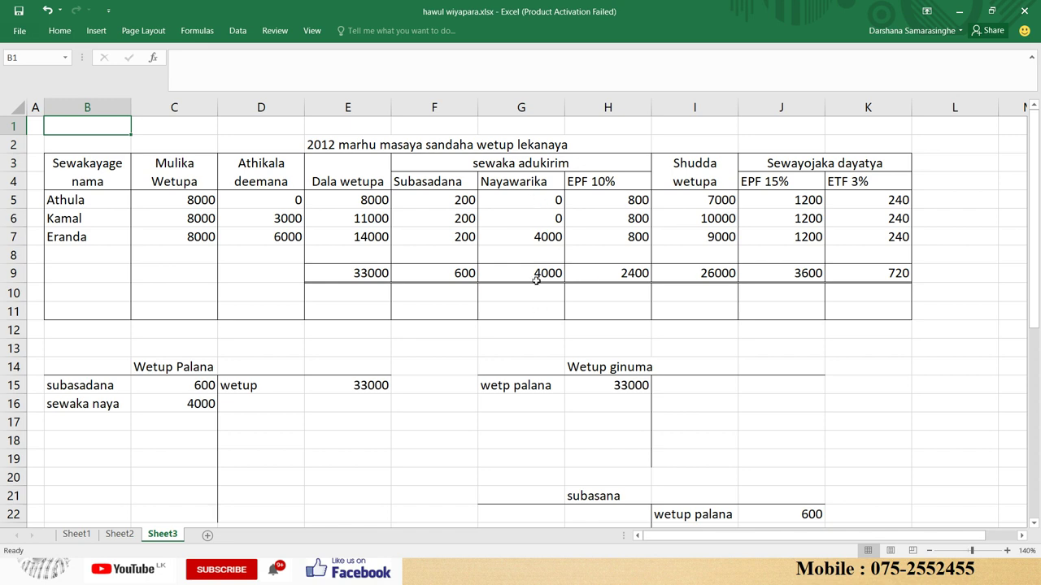
{"action": "left_click", "coordinate": [187, 399]}
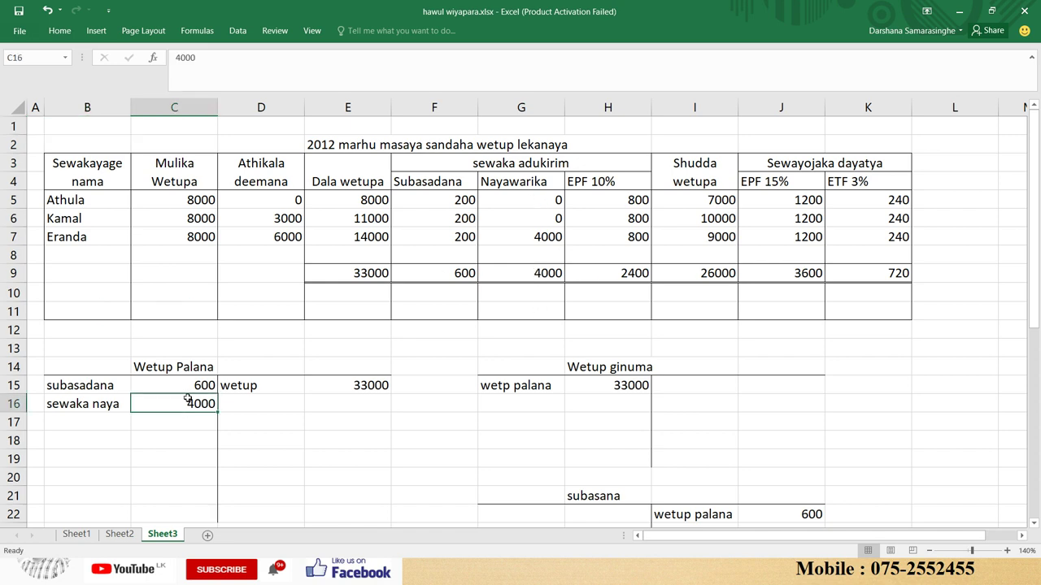
{"action": "key", "text": "Down"}
{"action": "key", "text": "Down"}
{"action": "key", "text": "Down"}
{"action": "key", "text": "Down"}
{"action": "key", "text": "Down"}
{"action": "key", "text": "Down"}
{"action": "key", "text": "Down"}
{"action": "key", "text": "Down"}
{"action": "key", "text": "Down"}
{"action": "key", "text": "Down"}
{"action": "key", "text": "Down"}
{"action": "key", "text": "Down"}
{"action": "key", "text": "Down"}
{"action": "key", "text": "Down"}
{"action": "key", "text": "Down"}
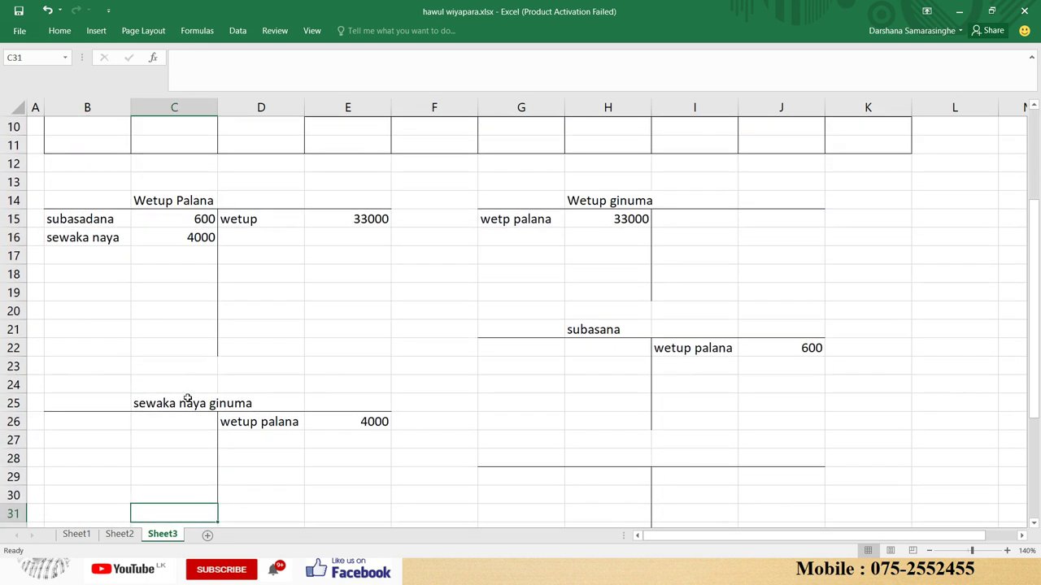
{"action": "left_click", "coordinate": [376, 421]}
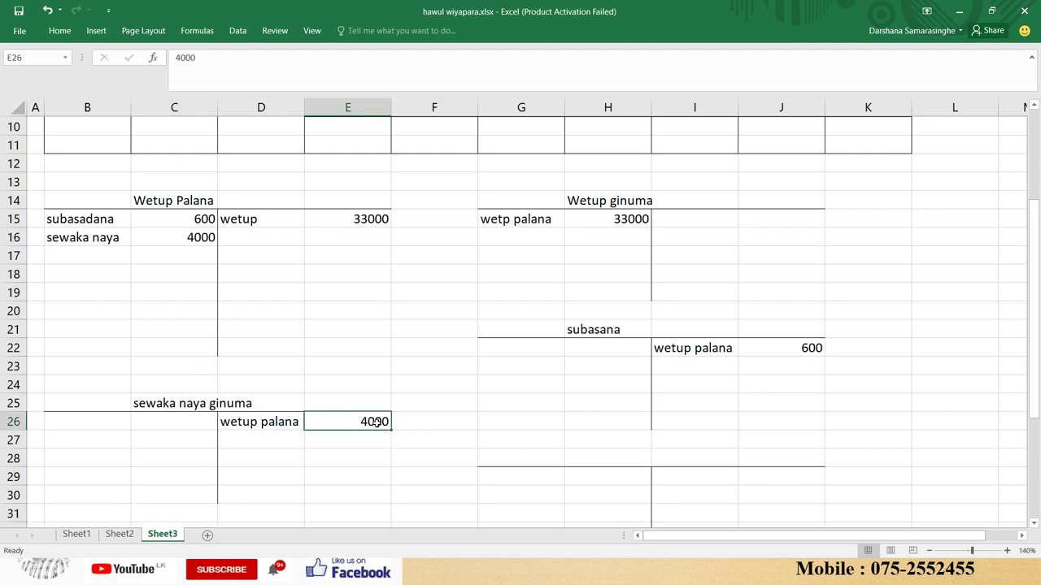
- Compare the employee EPF 10% total in H9 with the gross salary total in E9 of the payroll table
{"action": "key", "text": "Up"}
{"action": "key", "text": "Up"}
{"action": "key", "text": "Up"}
{"action": "key", "text": "Up"}
{"action": "key", "text": "Up"}
{"action": "key", "text": "Up"}
{"action": "key", "text": "Up"}
{"action": "key", "text": "Up"}
{"action": "key", "text": "Up"}
{"action": "key", "text": "Up"}
{"action": "key", "text": "Up"}
{"action": "key", "text": "Up"}
{"action": "key", "text": "Up"}
{"action": "key", "text": "Up"}
{"action": "key", "text": "Up"}
{"action": "key", "text": "Up"}
{"action": "key", "text": "Up"}
{"action": "key", "text": "Up"}
{"action": "key", "text": "Up"}
{"action": "key", "text": "Up"}
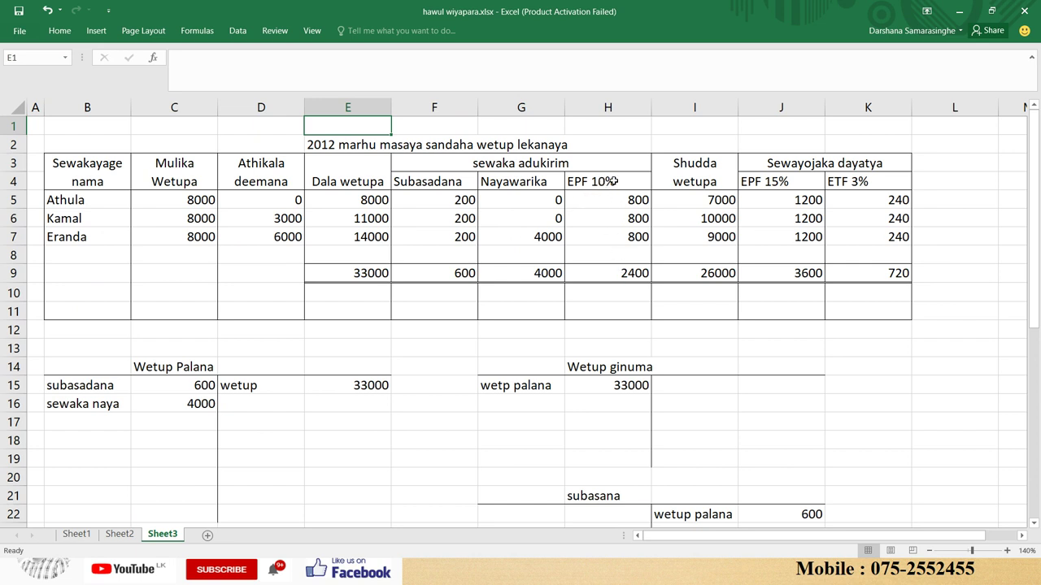
{"action": "left_click", "coordinate": [624, 274]}
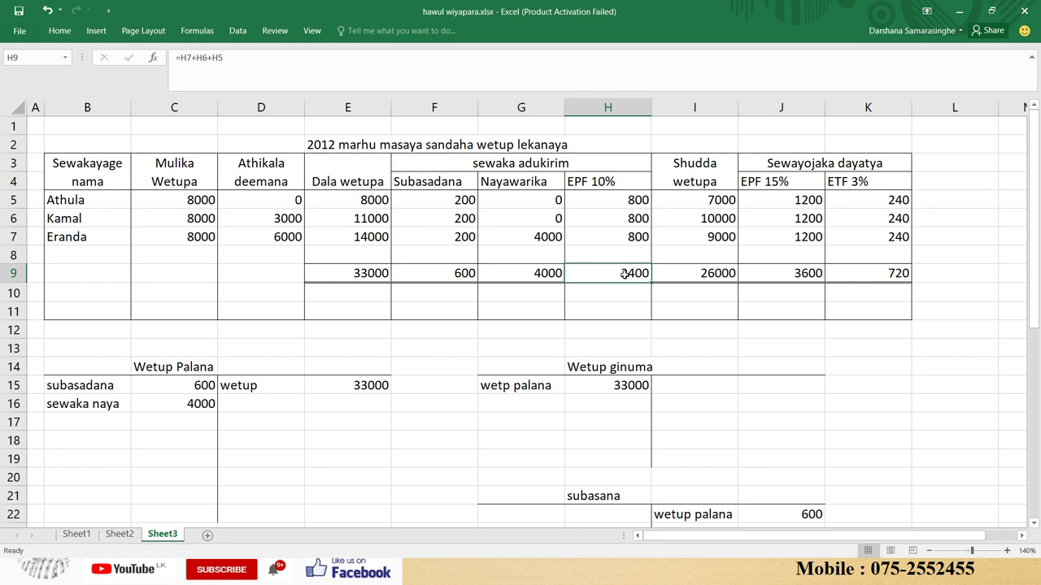
{"action": "left_click", "coordinate": [374, 279]}
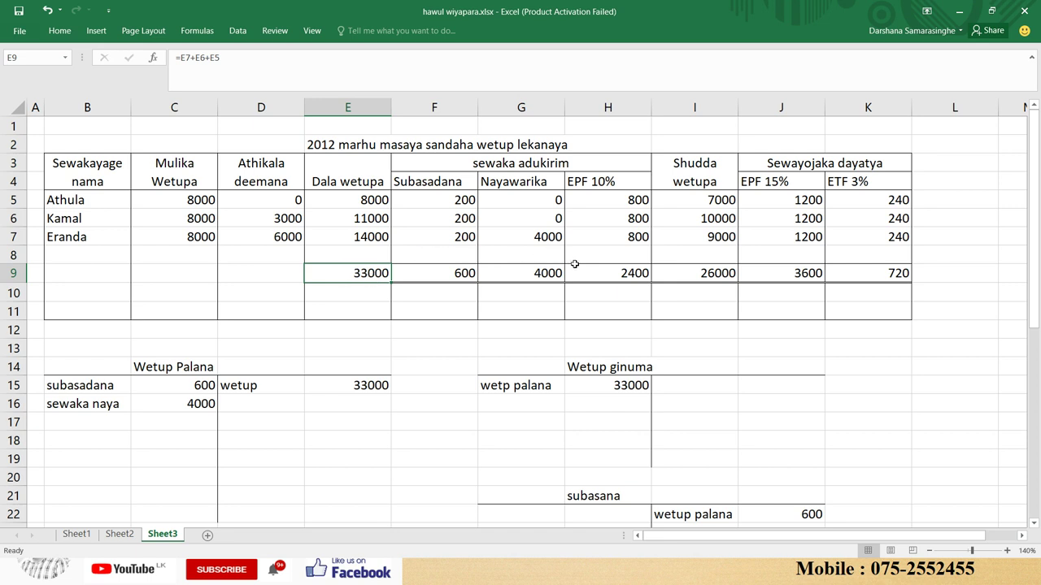
{"action": "left_click", "coordinate": [598, 279]}
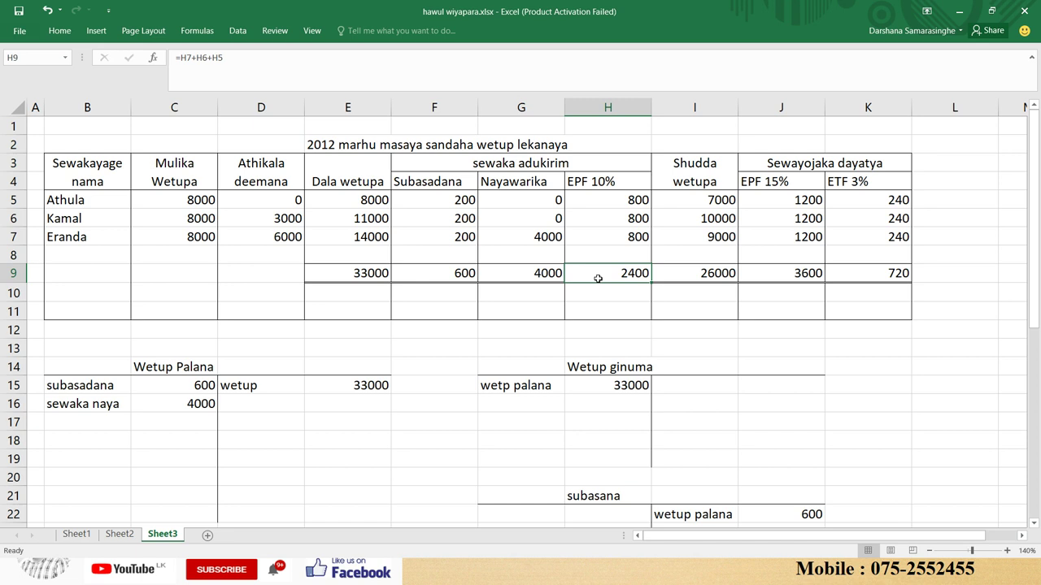
{"action": "left_click", "coordinate": [347, 268]}
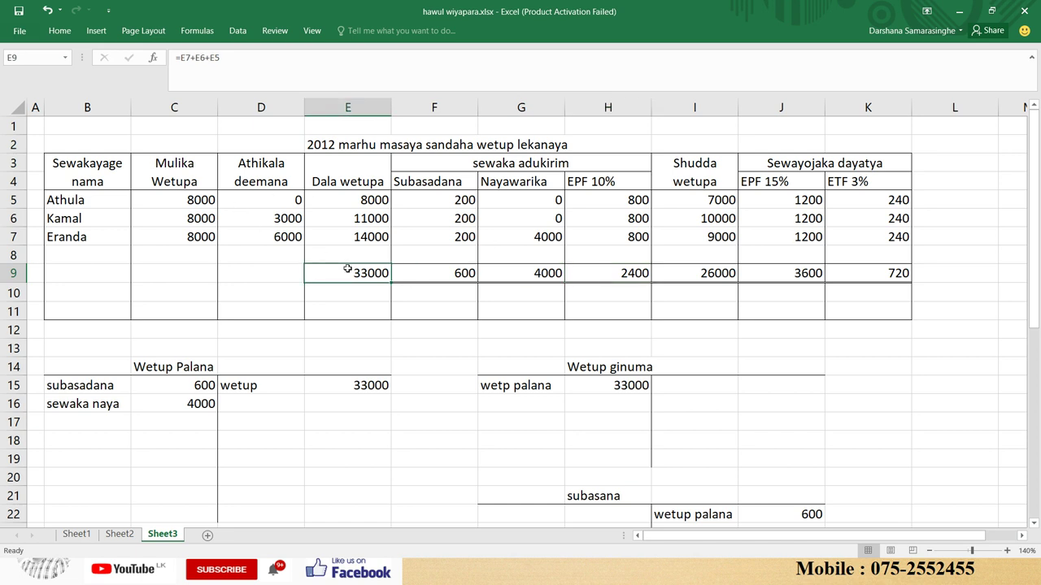
{"action": "left_click", "coordinate": [631, 275]}
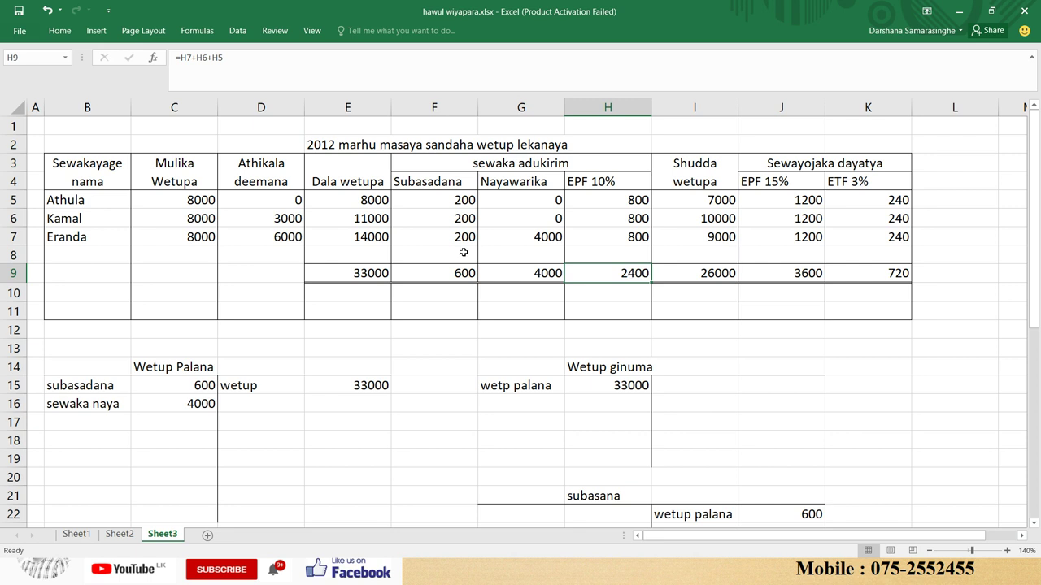
{"action": "left_click", "coordinate": [366, 277]}
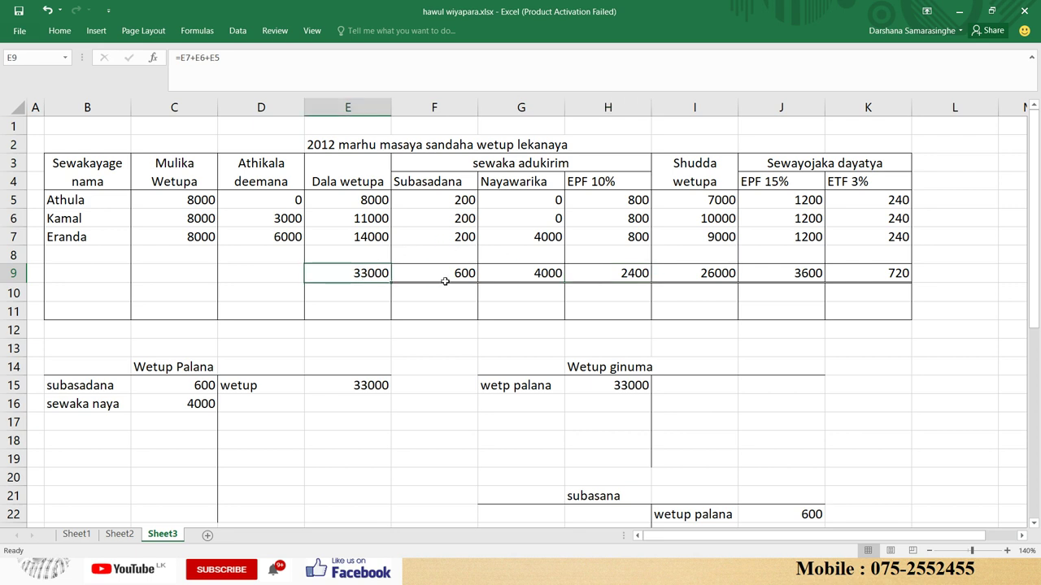
{"action": "left_click", "coordinate": [629, 276]}
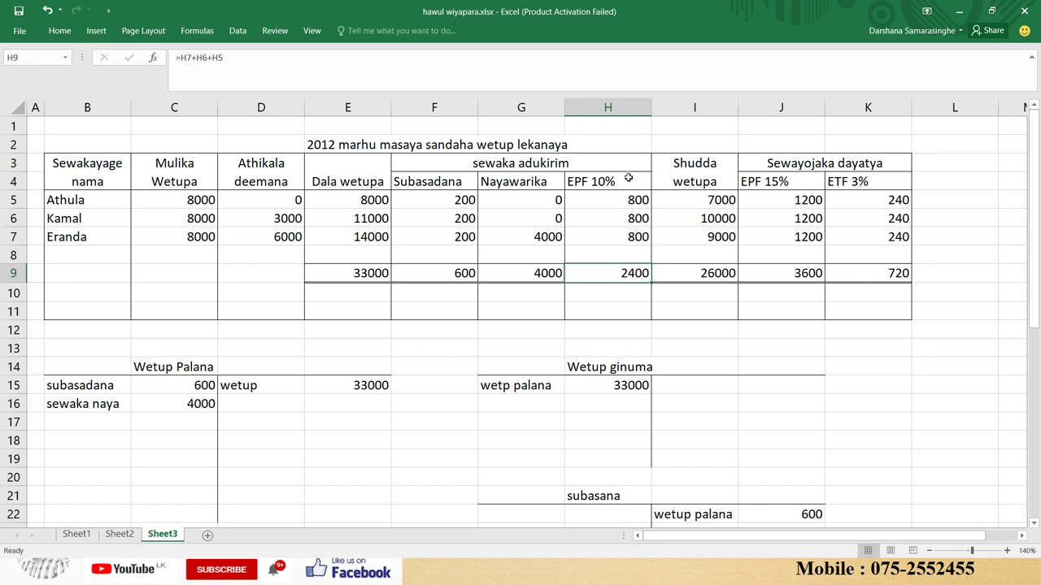
- Post the employee EPF total as a 2400 debit in C17 of the Wetup Palana account
{"action": "left_click", "coordinate": [105, 420]}
{"action": "left_click", "coordinate": [199, 418]}
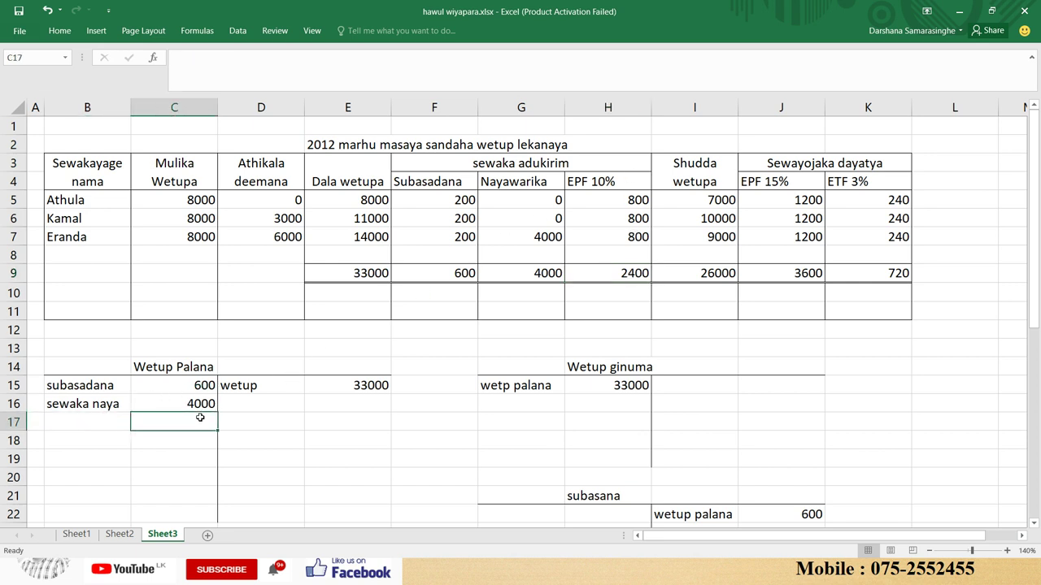
{"action": "type", "text": "2400"}
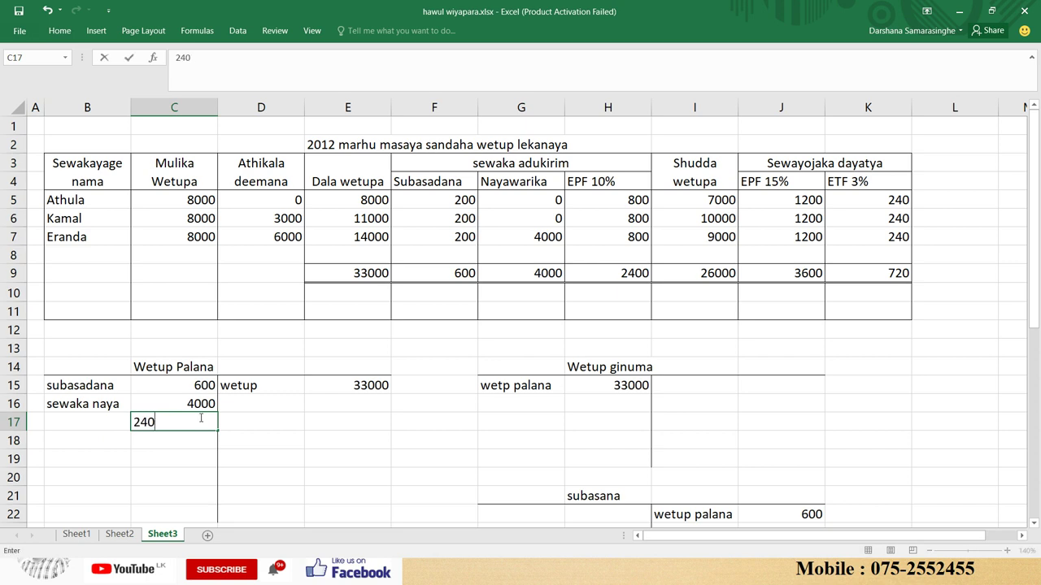
{"action": "key", "text": "Return"}
- Title the blank T-account below subasana as "Gewiya yutu EPF" in H28
{"action": "key", "text": "Down"}
{"action": "key", "text": "Down"}
{"action": "key", "text": "Down"}
{"action": "key", "text": "Down"}
{"action": "key", "text": "Down"}
{"action": "key", "text": "Down"}
{"action": "key", "text": "Down"}
{"action": "key", "text": "Down"}
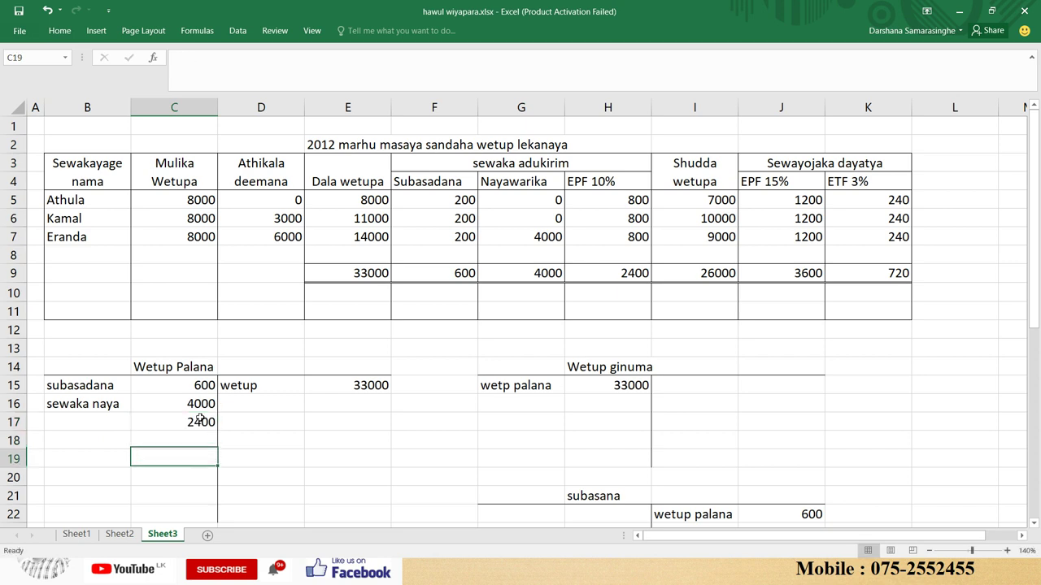
{"action": "key", "text": "Down"}
{"action": "key", "text": "Down"}
{"action": "key", "text": "Down"}
{"action": "key", "text": "Down"}
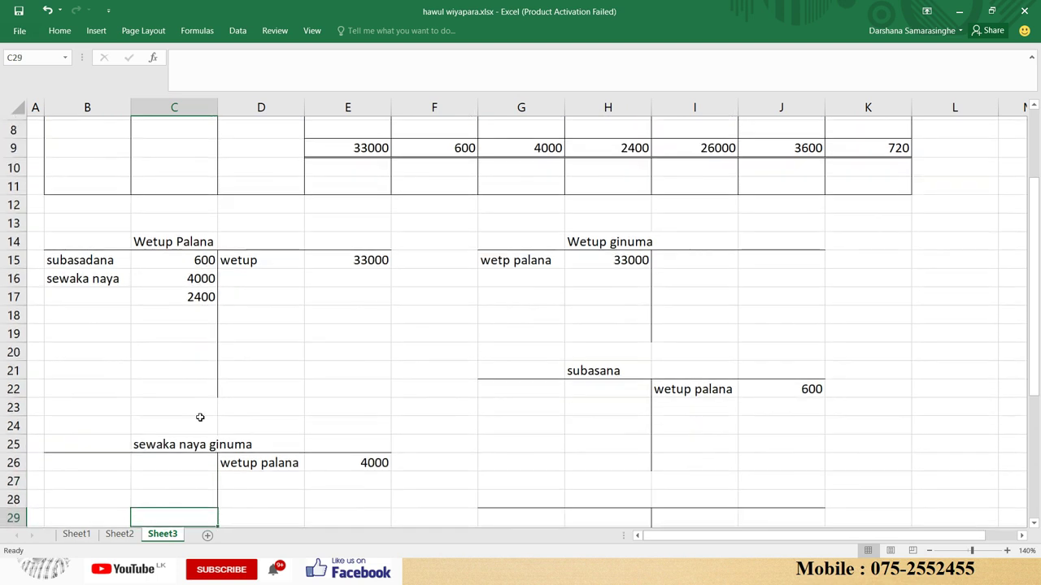
{"action": "left_click", "coordinate": [633, 479]}
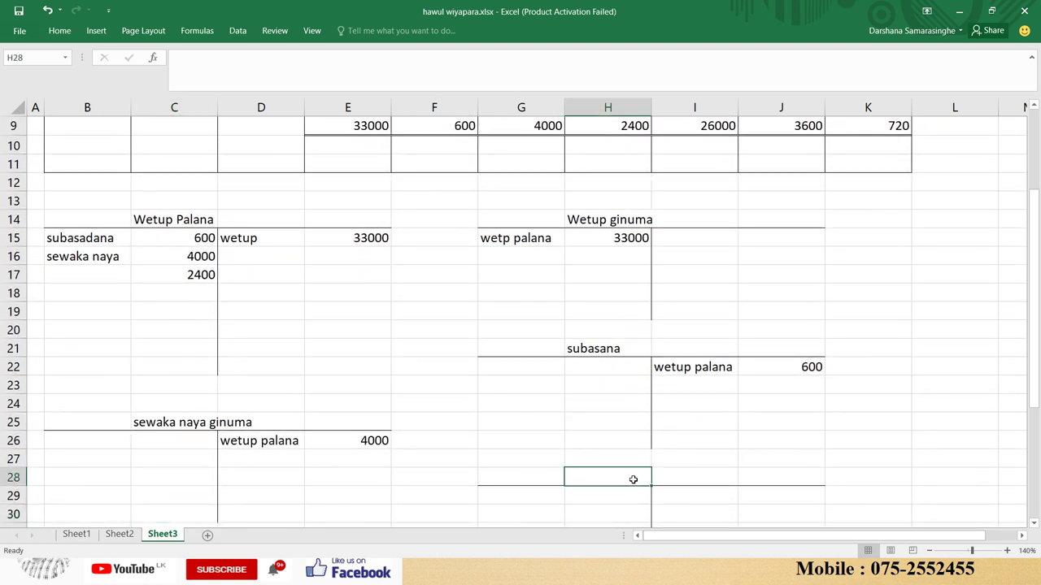
{"action": "type", "text": "Gewiya yutu"}
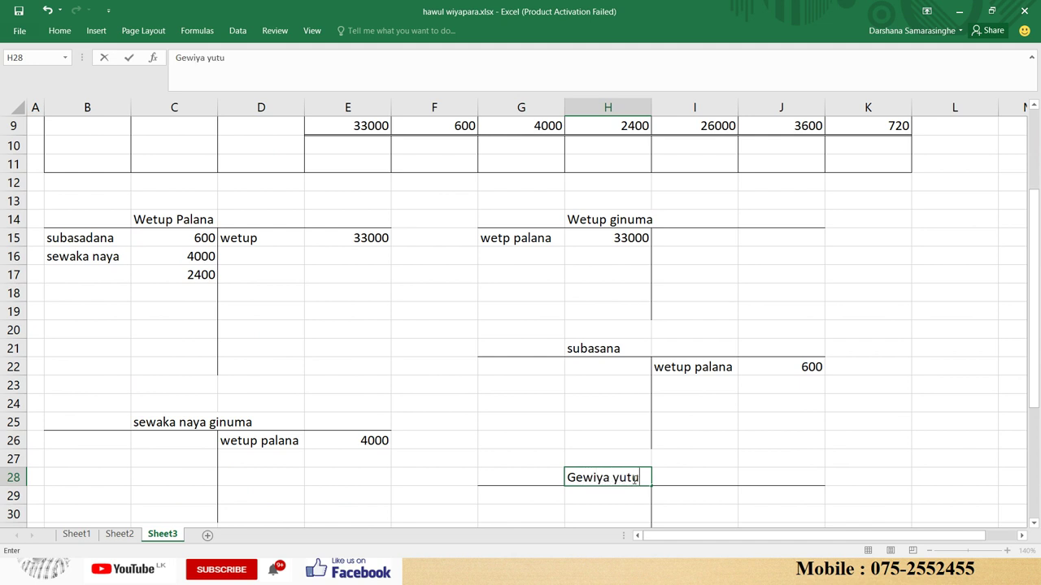
{"action": "type", "text": " EPF"}
{"action": "key", "text": "Return"}
- Post 2400 on the credit side of the Gewiya yutu EPF account in J29
{"action": "key", "text": "Right"}
{"action": "key", "text": "Right"}
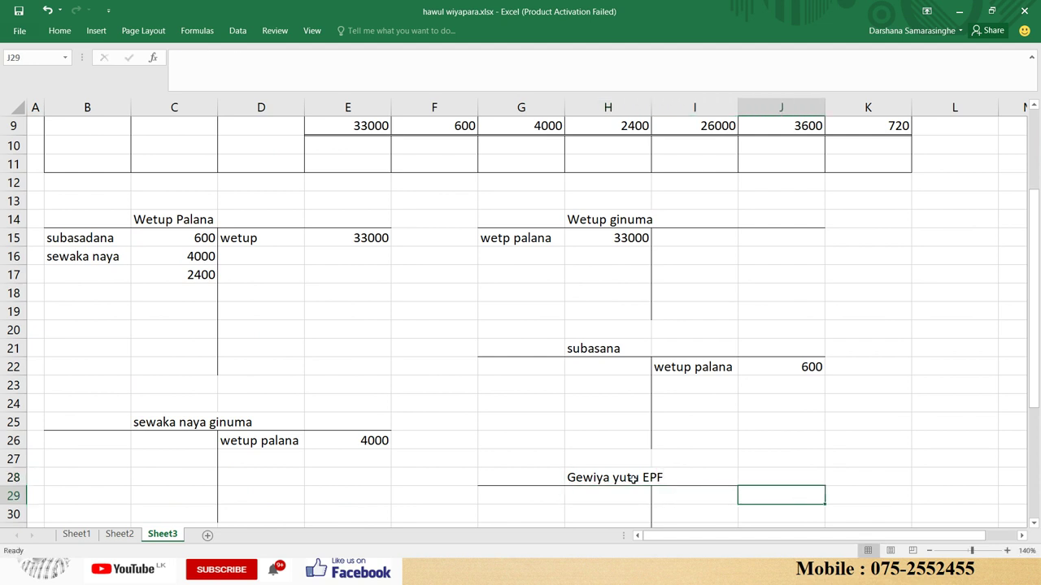
{"action": "type", "text": "2400"}
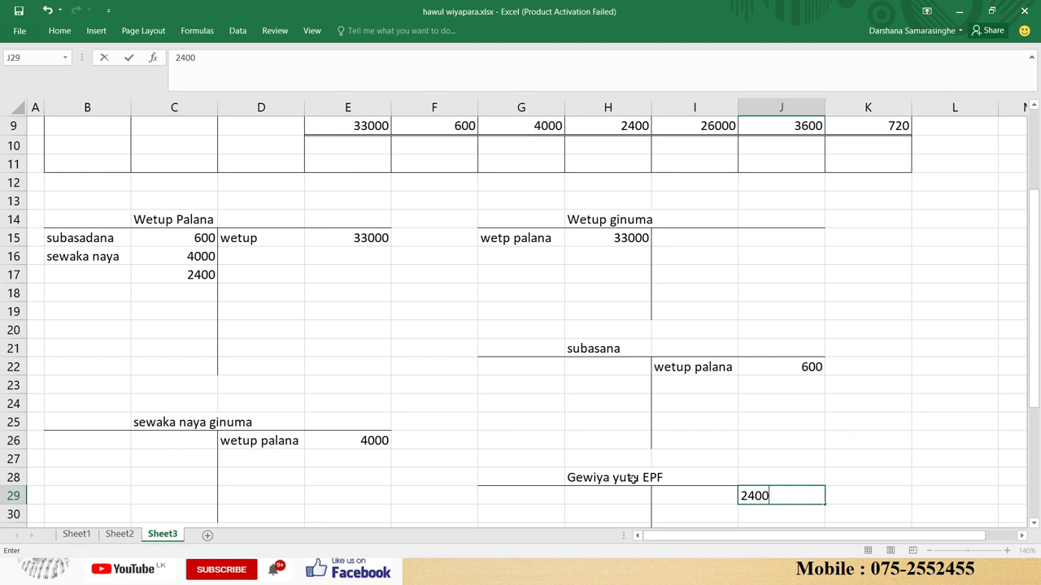
{"action": "key", "text": "Return"}
- Label the 2400 debit in the Wetup Palana account as "Gevi yutu EPF" in B17
{"action": "key", "text": "Down"}
{"action": "key", "text": "Down"}
{"action": "key", "text": "Down"}
{"action": "key", "text": "Down"}
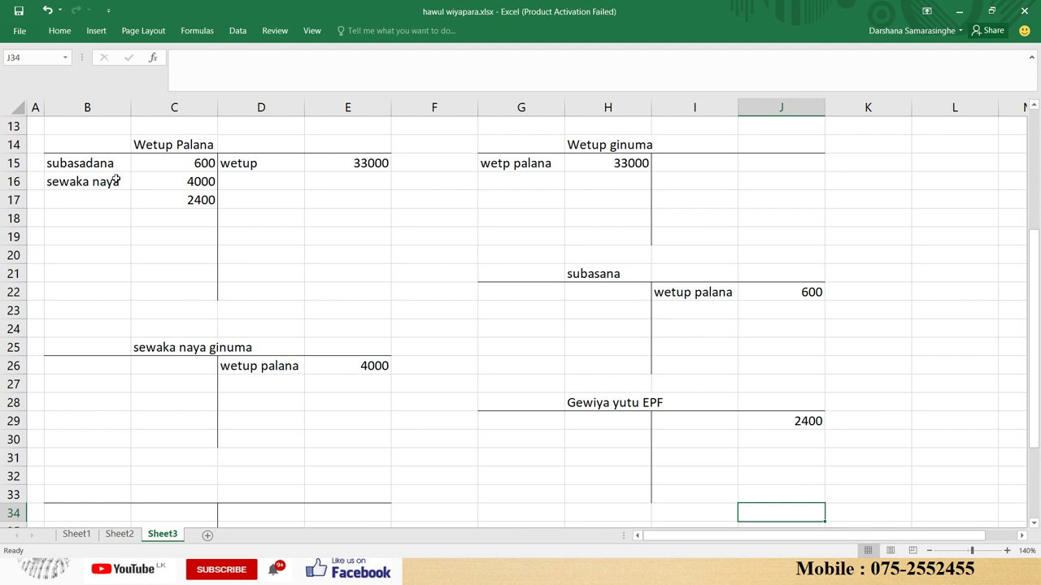
{"action": "left_click", "coordinate": [99, 197]}
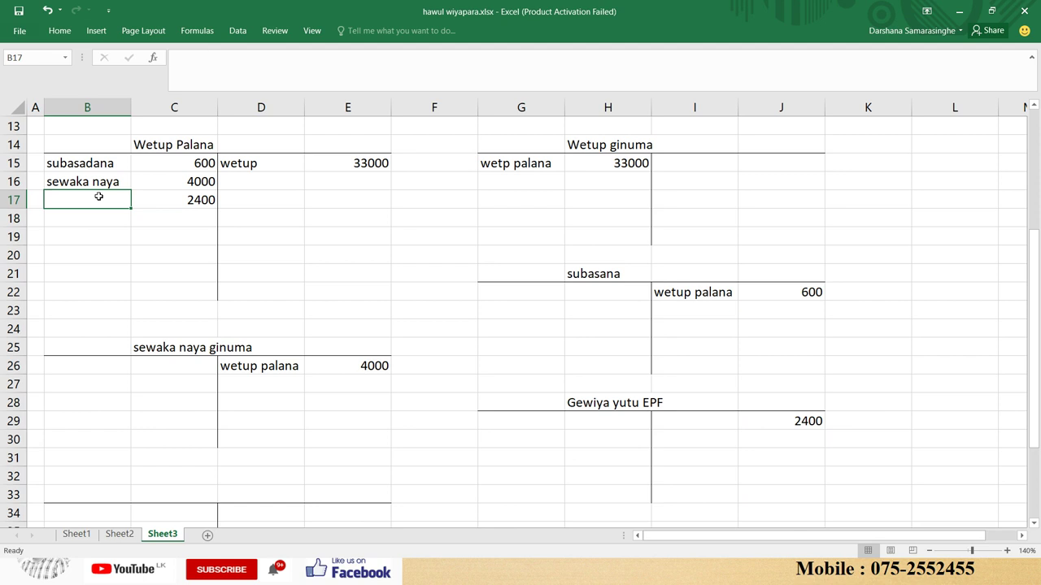
{"action": "type", "text": "G"}
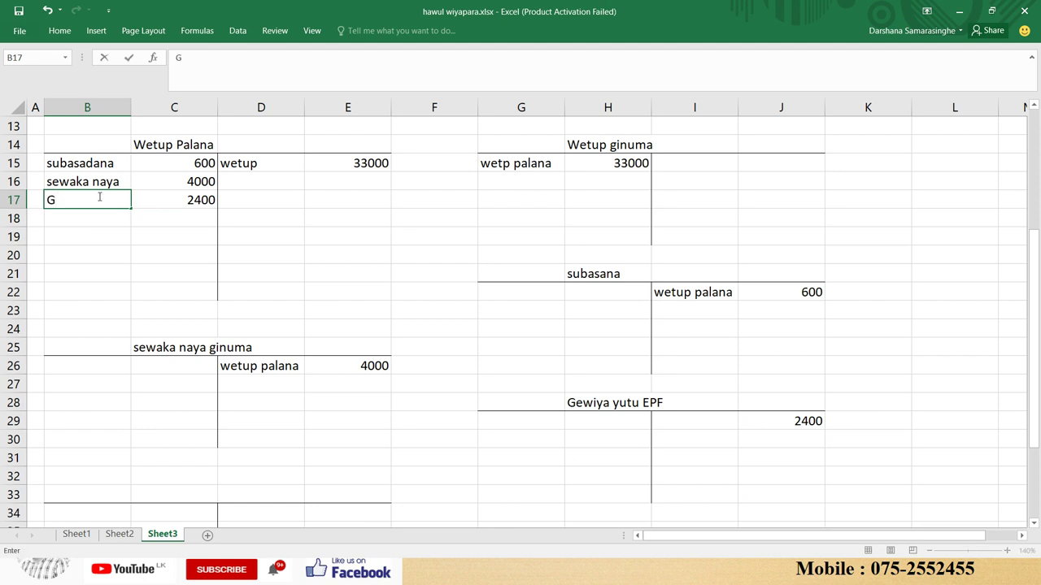
{"action": "type", "text": "evi yutu EPF"}
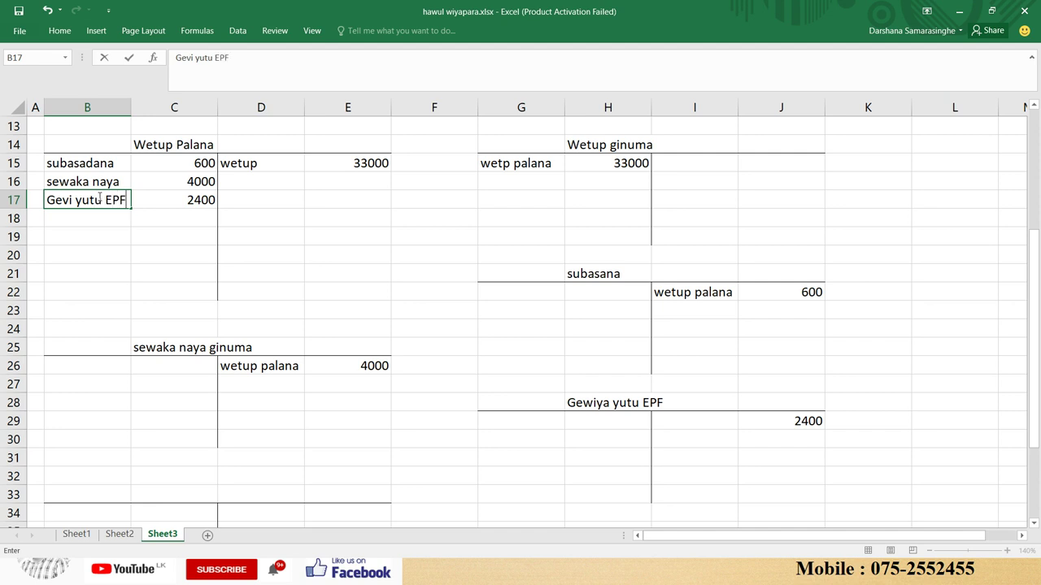
{"action": "left_click", "coordinate": [171, 274]}
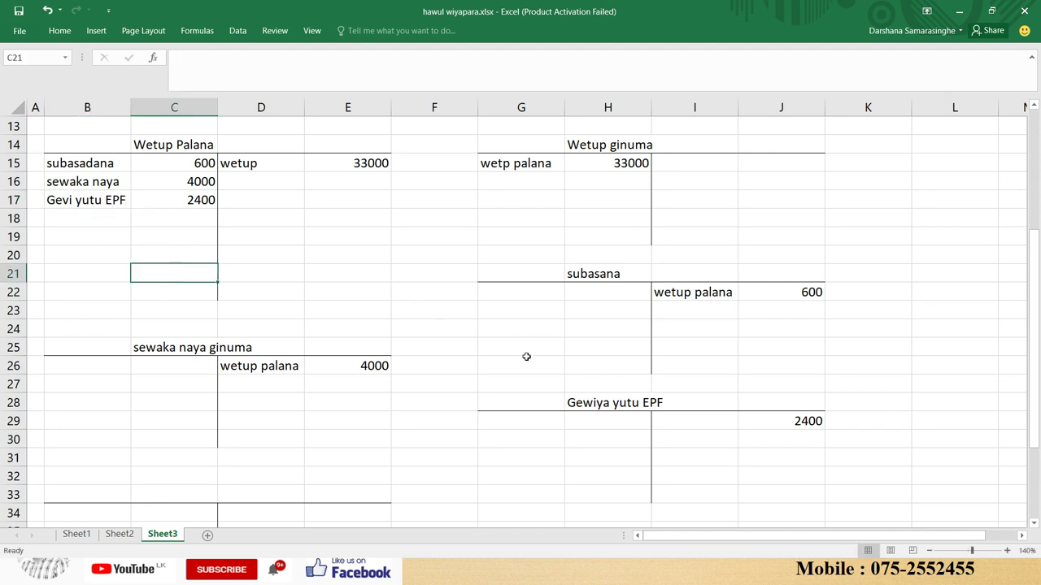
- Label the 2400 credit in the Gewiya yutu EPF account as "wetu palana" in I29
{"action": "left_click", "coordinate": [684, 426]}
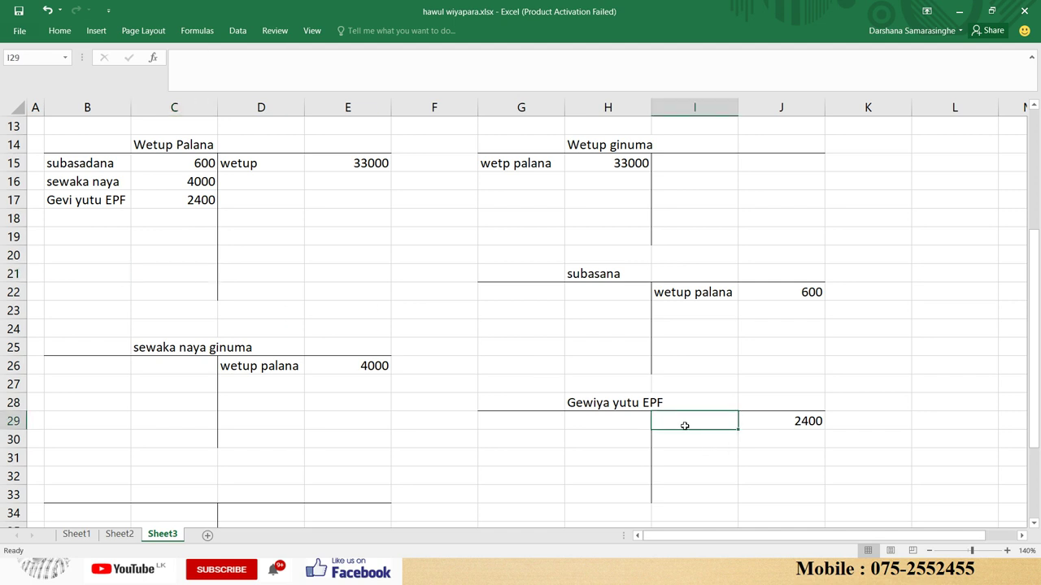
{"action": "type", "text": "wetu"}
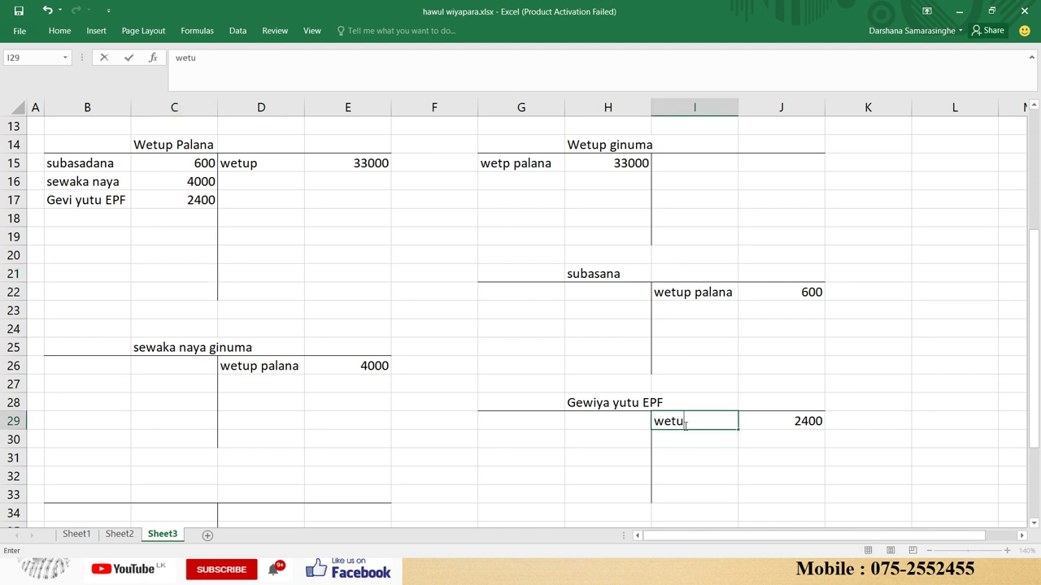
{"action": "type", "text": " palana"}
{"action": "left_click", "coordinate": [597, 168]}
- Review the payroll table's deduction totals in row 9 against the entries in the T-accounts below
{"action": "left_click", "coordinate": [355, 176]}
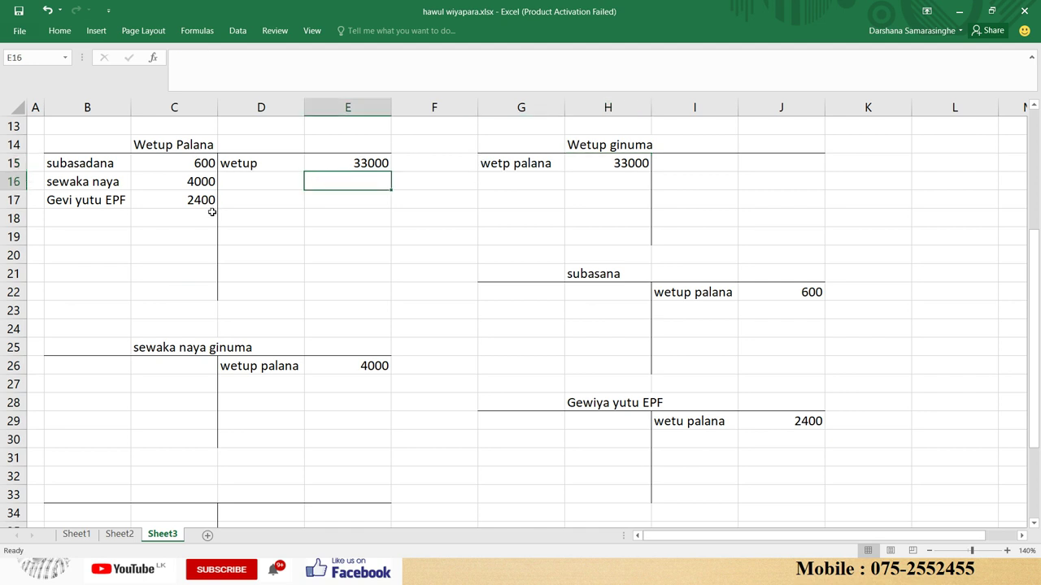
{"action": "key", "text": "Up"}
{"action": "key", "text": "Up"}
{"action": "key", "text": "Up"}
{"action": "key", "text": "Up"}
{"action": "key", "text": "Up"}
{"action": "key", "text": "Up"}
{"action": "key", "text": "Up"}
{"action": "key", "text": "Up"}
{"action": "key", "text": "Up"}
{"action": "key", "text": "Up"}
{"action": "key", "text": "Up"}
{"action": "key", "text": "Up"}
{"action": "key", "text": "Up"}
{"action": "key", "text": "Up"}
{"action": "key", "text": "Up"}
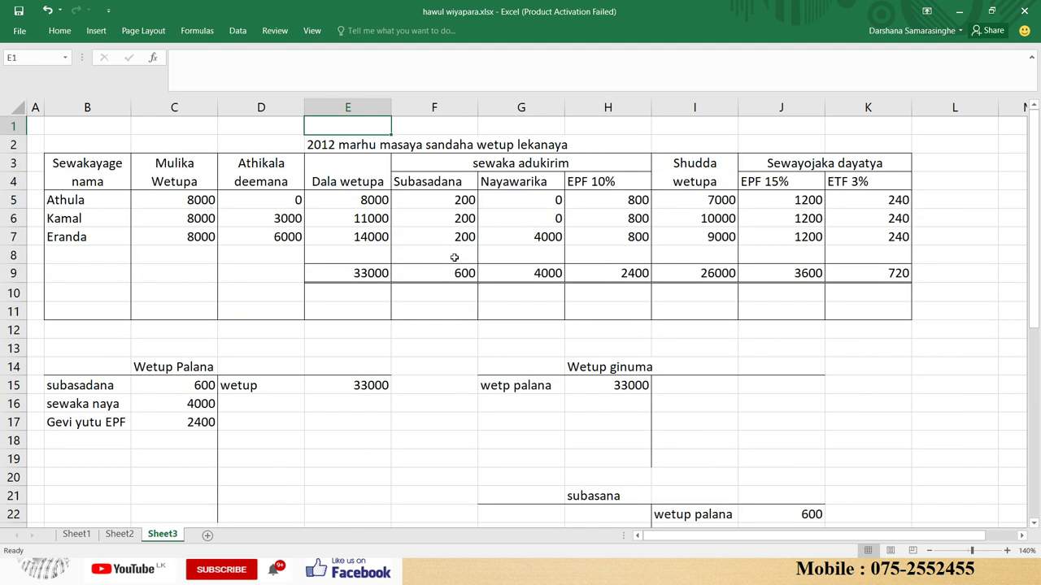
{"action": "key", "text": "Down"}
{"action": "key", "text": "Down"}
{"action": "key", "text": "Down"}
{"action": "key", "text": "Down"}
{"action": "key", "text": "Down"}
{"action": "key", "text": "Down"}
{"action": "key", "text": "Down"}
{"action": "key", "text": "Down"}
{"action": "key", "text": "Down"}
{"action": "key", "text": "Down"}
{"action": "key", "text": "Down"}
{"action": "key", "text": "Down"}
{"action": "key", "text": "Down"}
{"action": "key", "text": "Down"}
{"action": "key", "text": "Down"}
{"action": "key", "text": "Down"}
{"action": "key", "text": "Down"}
{"action": "key", "text": "Down"}
{"action": "key", "text": "Down"}
{"action": "key", "text": "Down"}
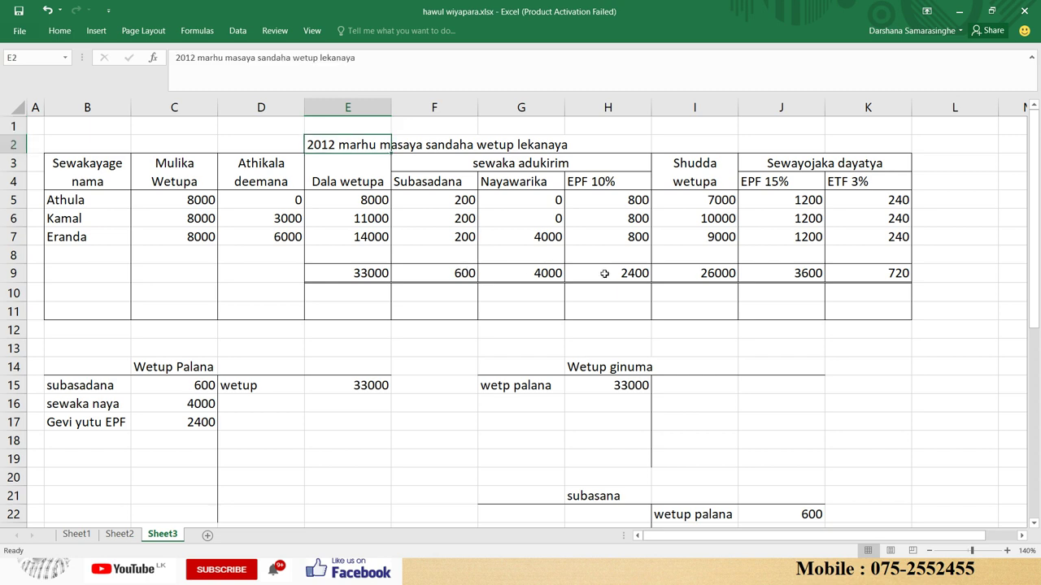
{"action": "key", "text": "Down"}
{"action": "key", "text": "Down"}
{"action": "key", "text": "Down"}
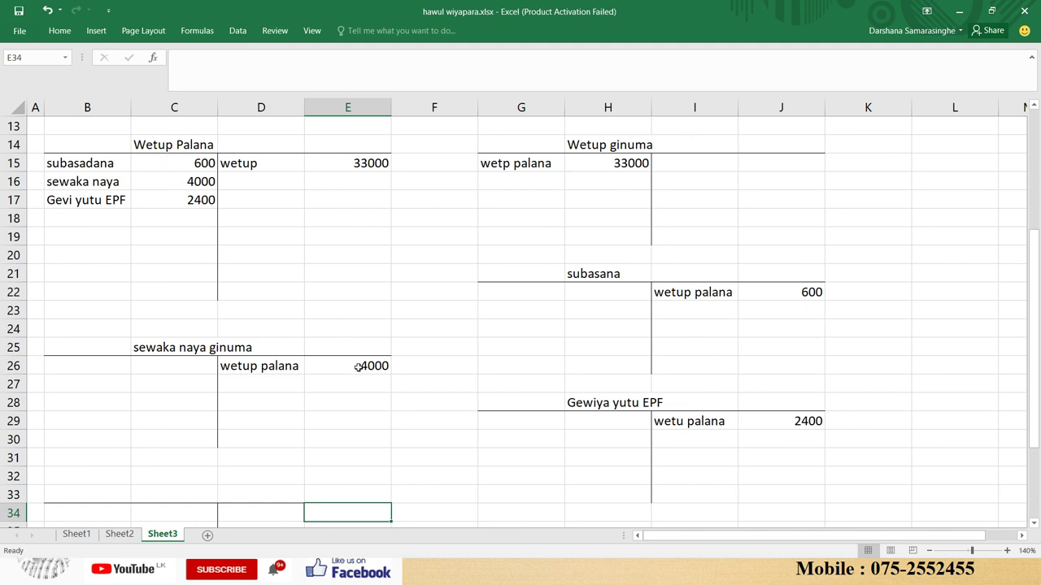
- Compare the EPF debit in C17 of Wetup Palana with the matching credit in J29 of Gewiya yutu EPF
{"action": "left_click", "coordinate": [179, 200]}
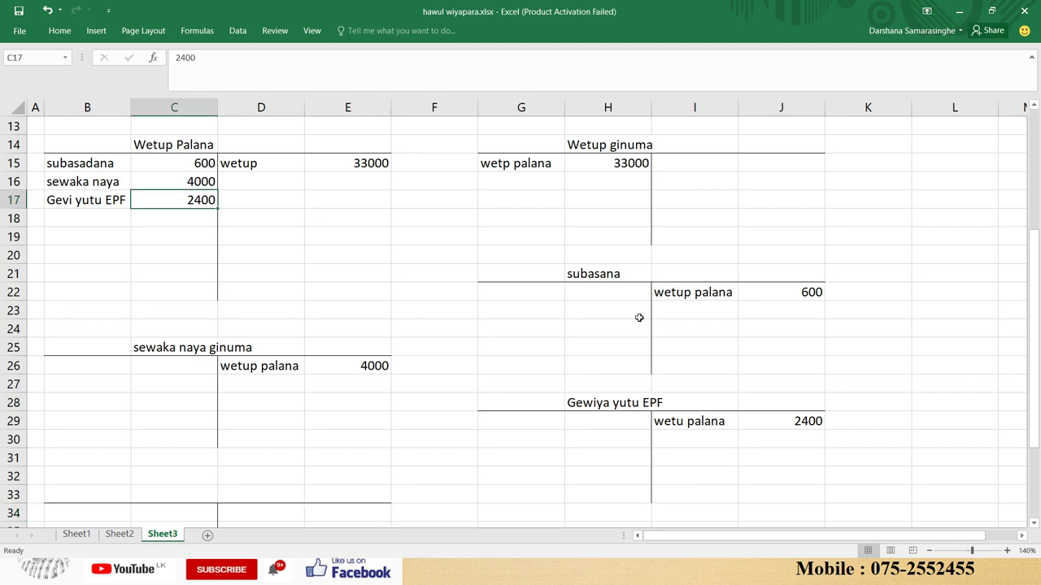
{"action": "left_click", "coordinate": [771, 416]}
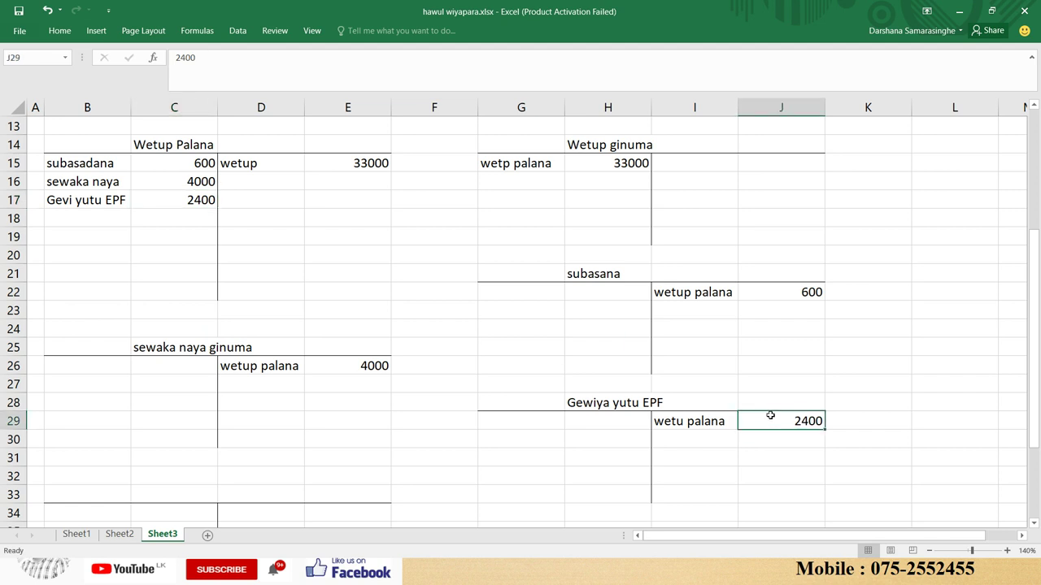
{"action": "left_click", "coordinate": [141, 202]}
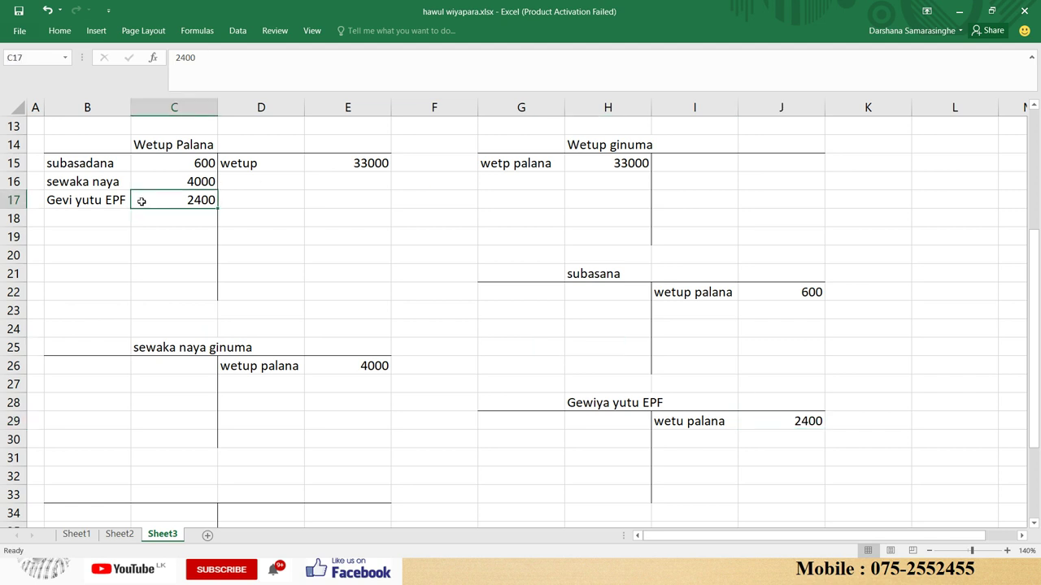
{"action": "left_click", "coordinate": [787, 422]}
- Switch to the PowerPoint slide show with the salary accounting entries
{"action": "key", "text": "alt+Tab"}
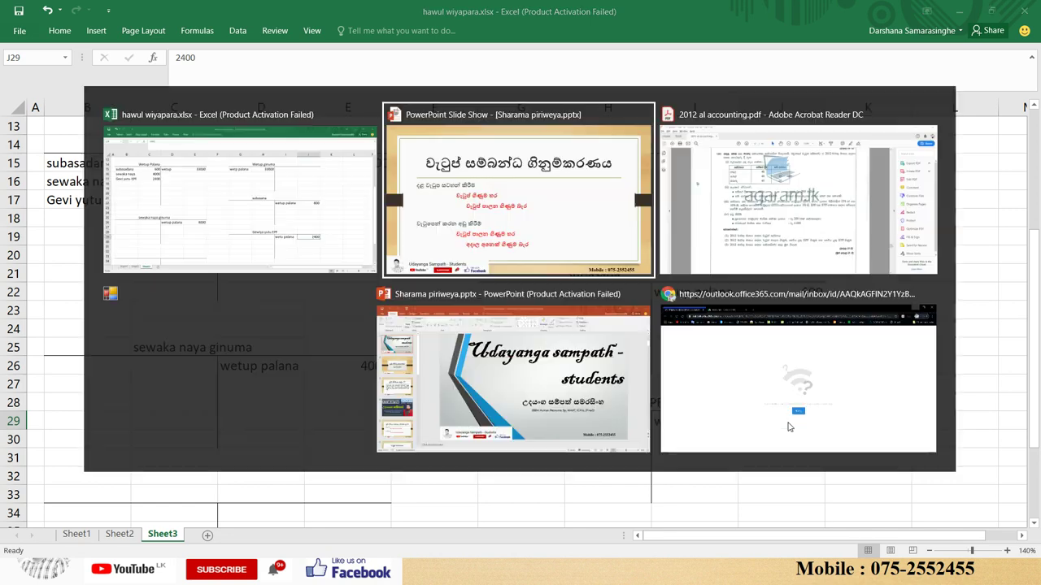